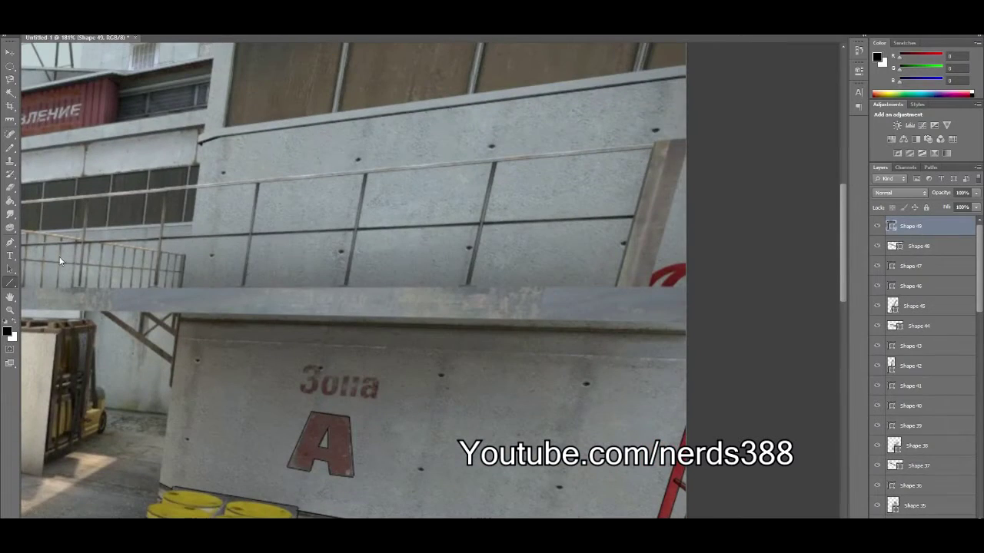
- Draw black line shapes along the ledge
scroll(78, 272, left, 5)
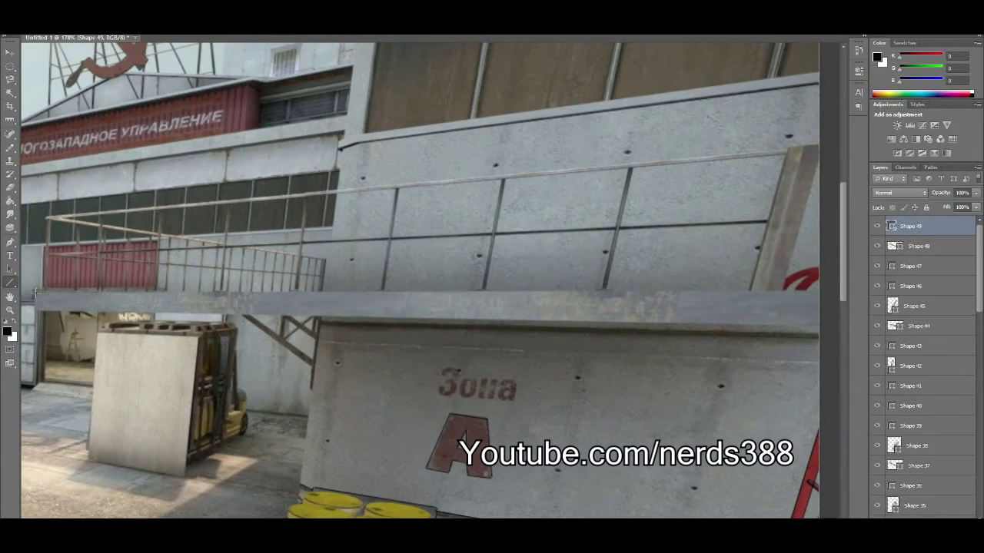
click(818, 292)
click(818, 301)
click(34, 301)
click(820, 326)
click(34, 309)
click(34, 295)
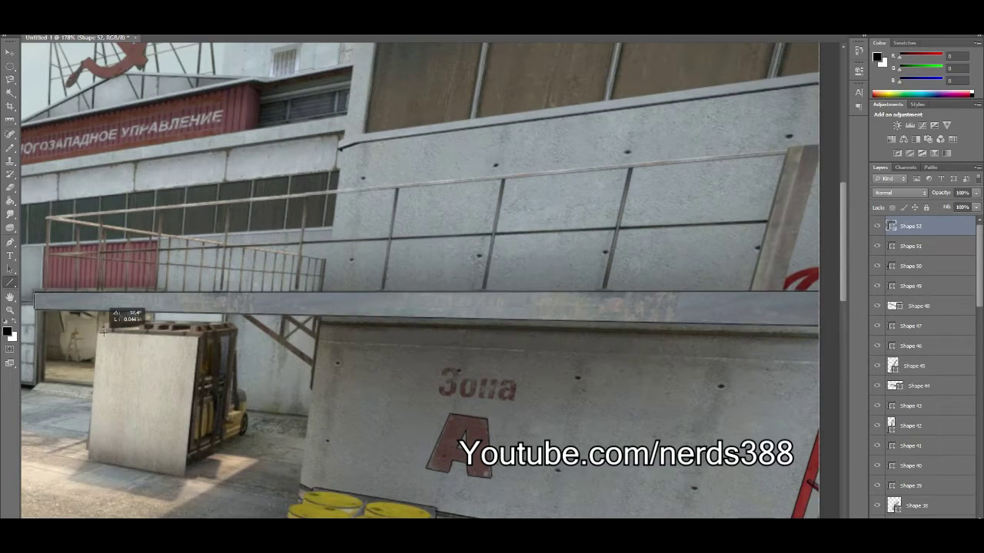
- Trace the upright board's right, left and top edges
click(198, 330)
click(185, 478)
click(89, 460)
click(97, 330)
click(198, 331)
click(96, 330)
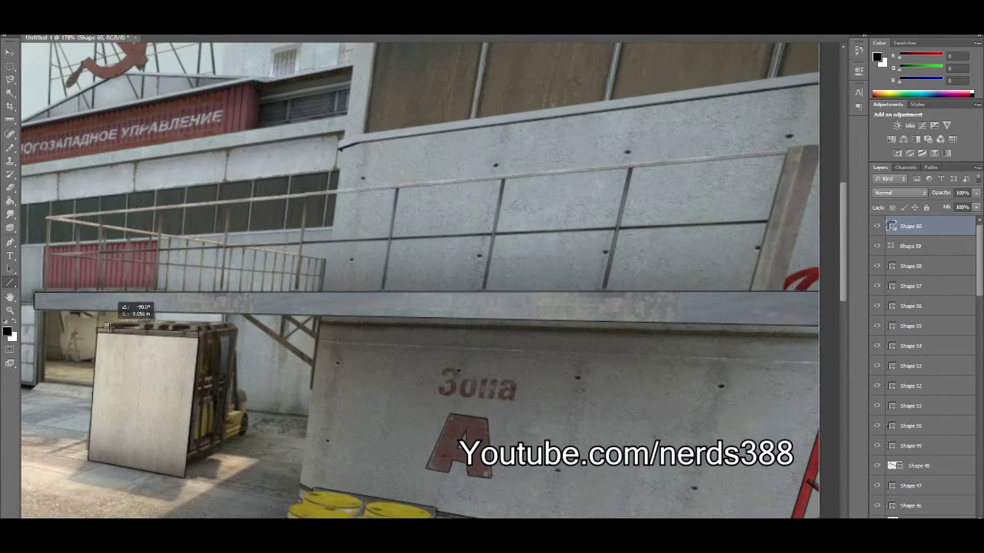
- Add short lines along the board's top edge, plus its top-right corner, bottom edge and side
drag(106, 326, 141, 325)
click(141, 326)
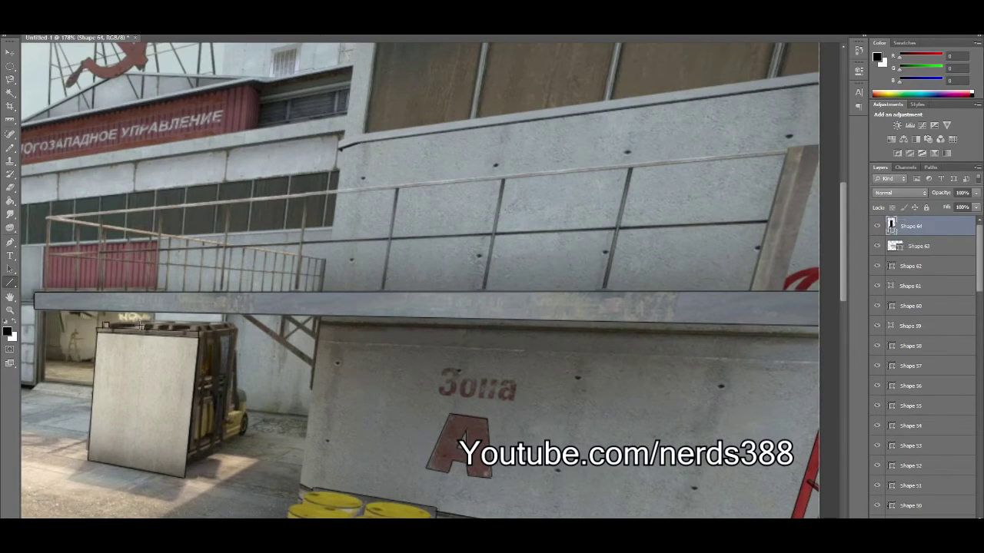
click(160, 326)
click(181, 327)
drag(189, 328, 201, 330)
drag(202, 330, 237, 329)
drag(235, 330, 227, 335)
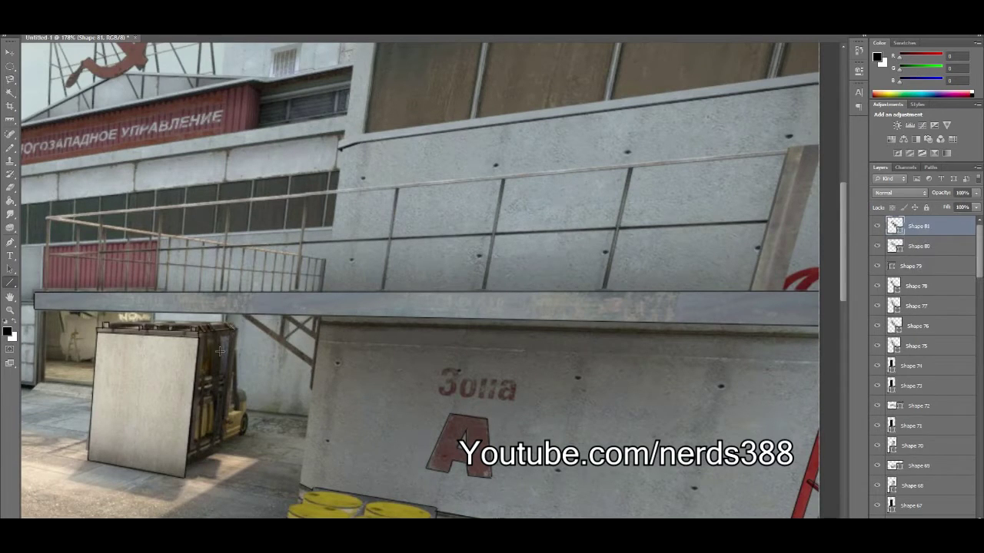
mouse_move(188, 455)
mouse_down()
mouse_move(206, 329)
mouse_move(201, 452)
mouse_up()
mouse_move(212, 330)
mouse_down()
mouse_move(222, 451)
mouse_move(132, 452)
mouse_up()
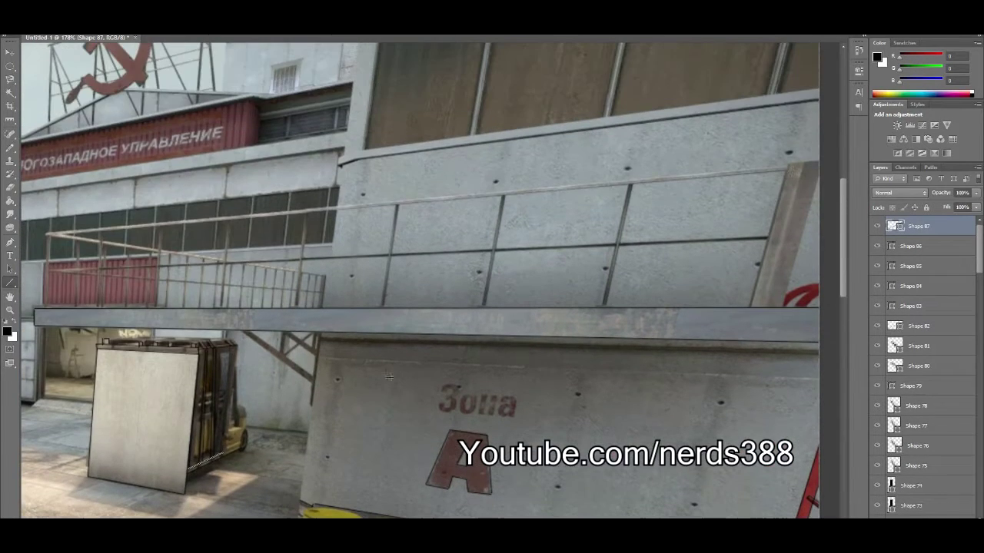
- Trace the wall's top rail into the distance
drag(715, 177, 66, 217)
drag(785, 168, 46, 233)
scroll(768, 169, right, 2)
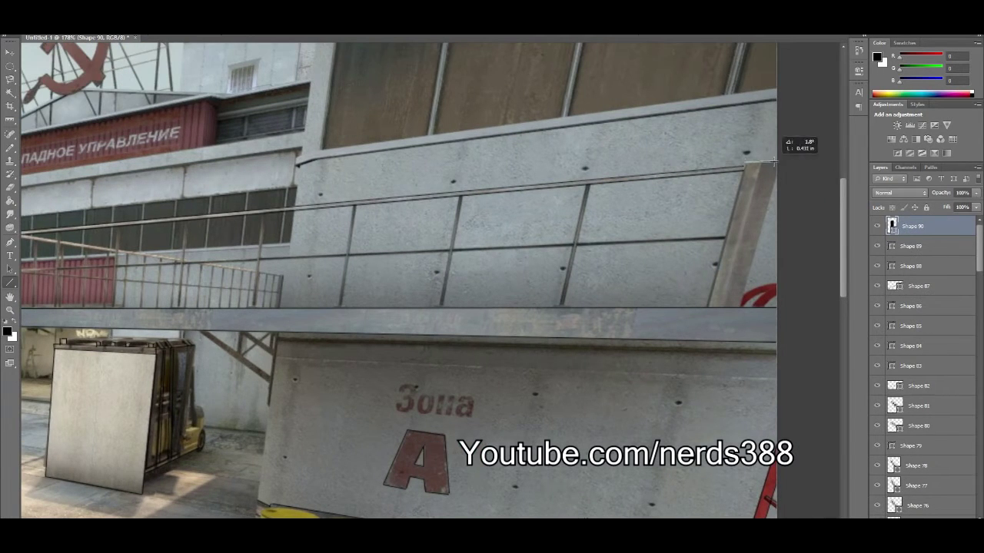
- Draw the wall's right edge, its rail line and the vertical panel seams
mouse_move(747, 163)
mouse_down()
mouse_move(707, 308)
mouse_move(746, 302)
mouse_up()
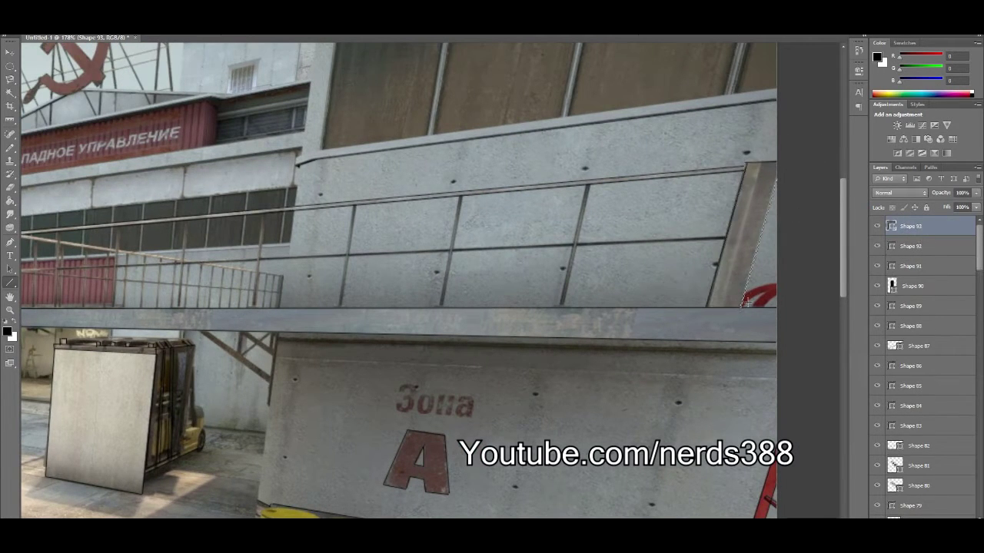
drag(725, 236, 23, 263)
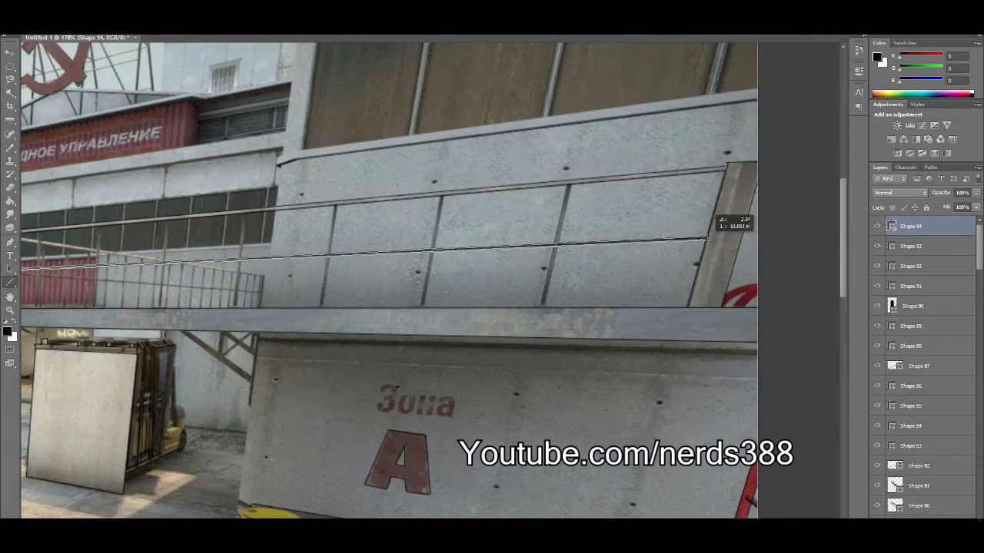
drag(705, 238, 705, 239)
drag(569, 186, 541, 305)
drag(441, 197, 420, 305)
drag(335, 206, 321, 305)
drag(246, 209, 235, 306)
drag(165, 223, 157, 306)
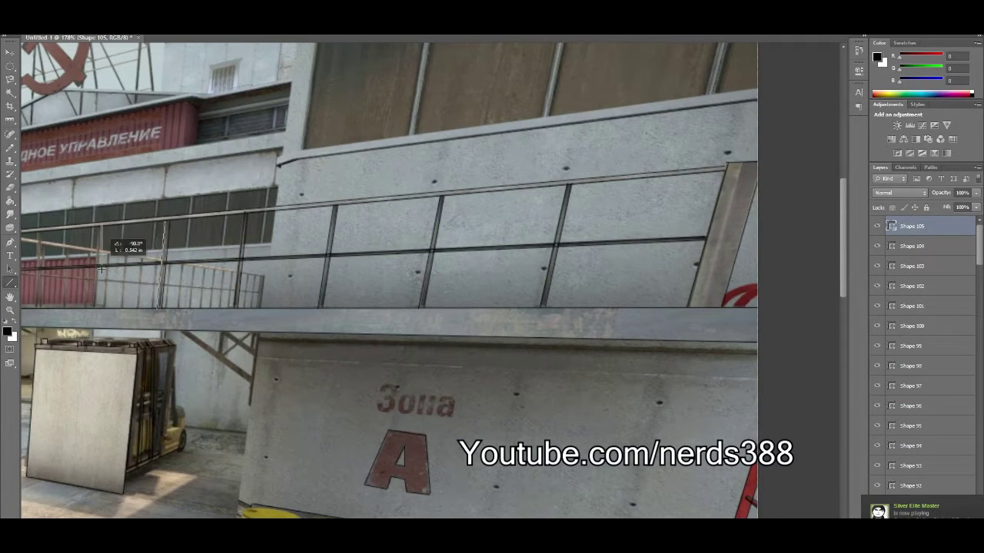
drag(100, 231, 100, 306)
- Trace the railing's vertical posts and its two diagonal bars
scroll(133, 240, left, 3)
drag(134, 240, 131, 307)
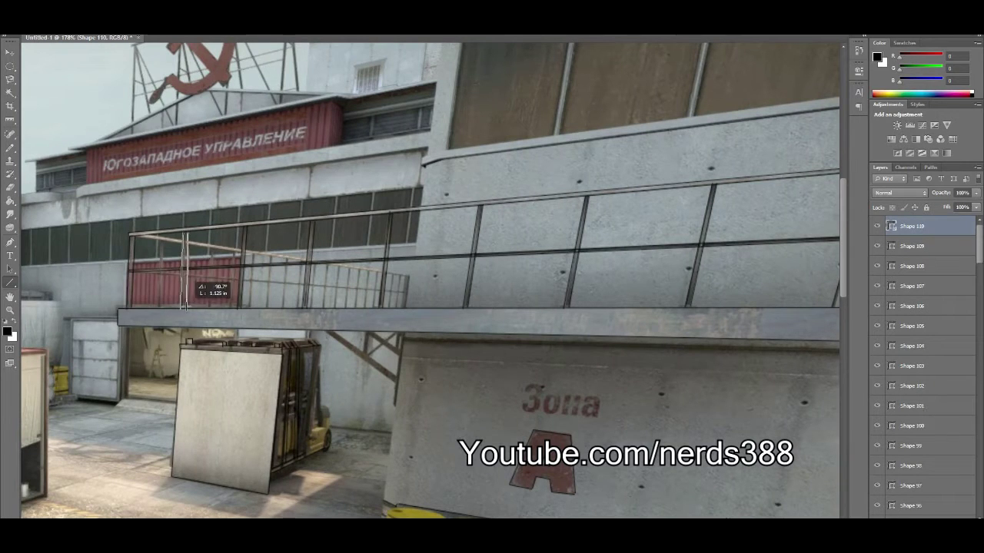
drag(162, 242, 160, 307)
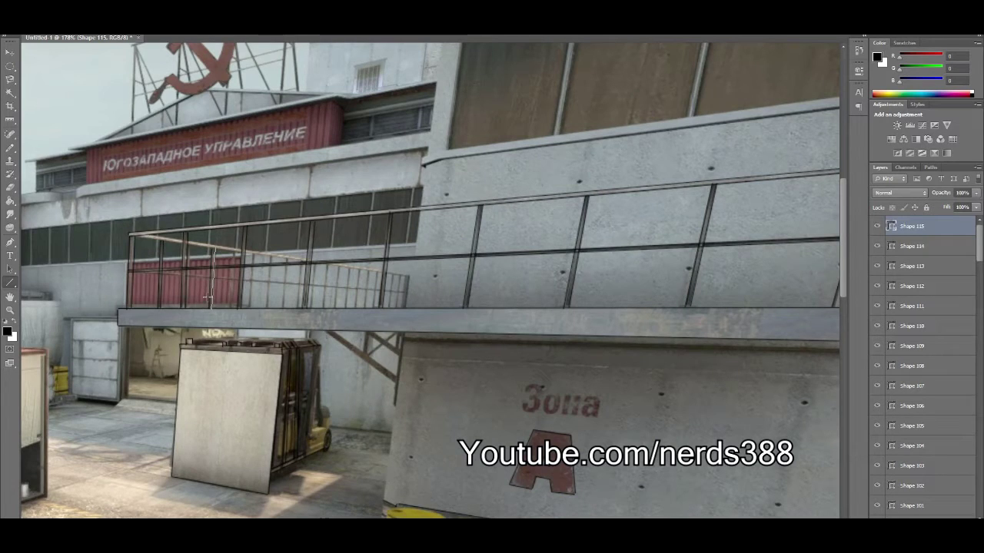
drag(140, 238, 407, 274)
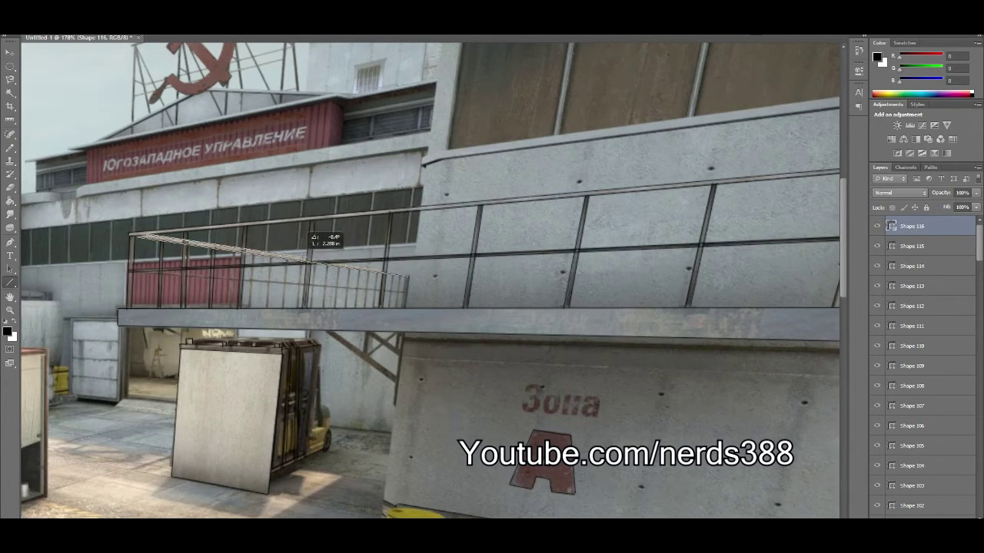
drag(307, 235, 407, 274)
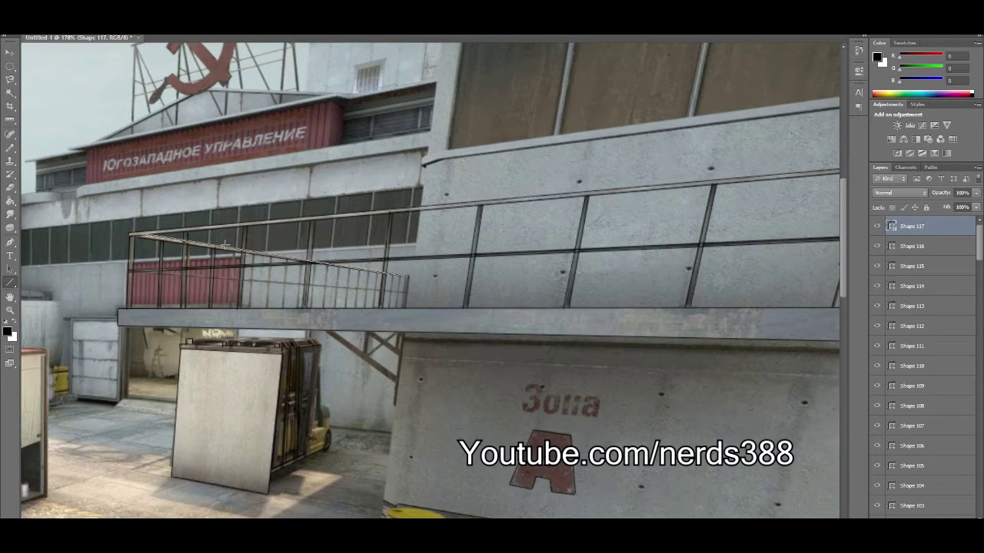
mouse_move(250, 255)
mouse_down()
mouse_move(250, 310)
mouse_move(241, 311)
mouse_up()
scroll(146, 292, up, 3)
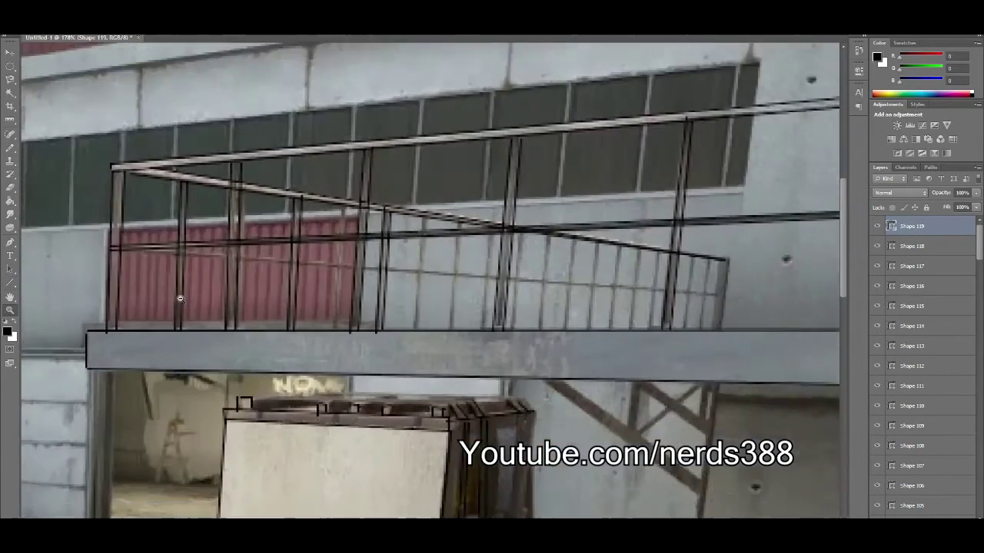
- Draw the remaining railing posts and extend the rail line to its end
drag(359, 315, 360, 317)
drag(366, 231, 365, 320)
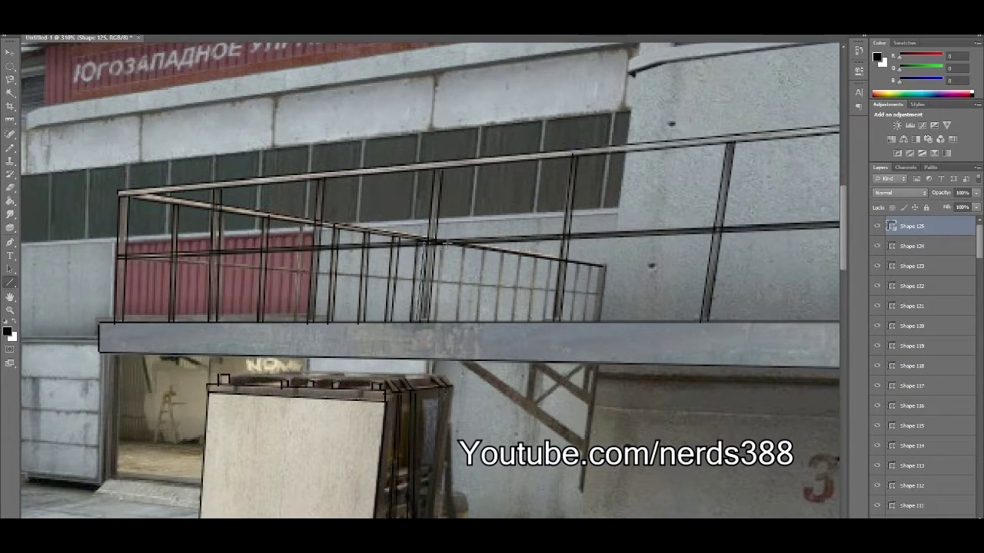
drag(480, 323, 480, 323)
drag(499, 253, 499, 321)
drag(547, 258, 547, 321)
drag(576, 261, 576, 285)
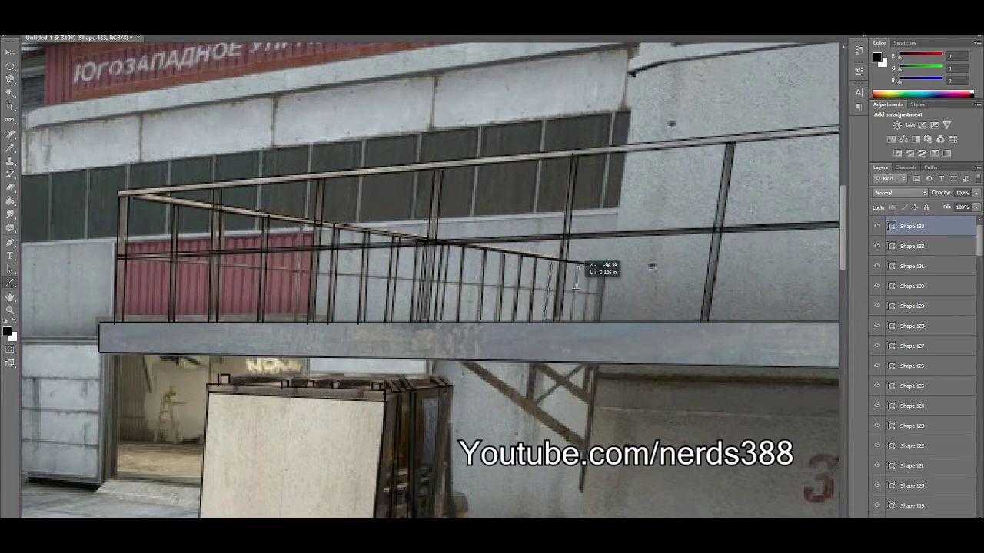
drag(254, 266, 604, 266)
mouse_move(598, 322)
mouse_down()
mouse_move(604, 266)
mouse_move(603, 323)
mouse_up()
- Trace five vertical dividers in the window band
scroll(367, 195, up, 2)
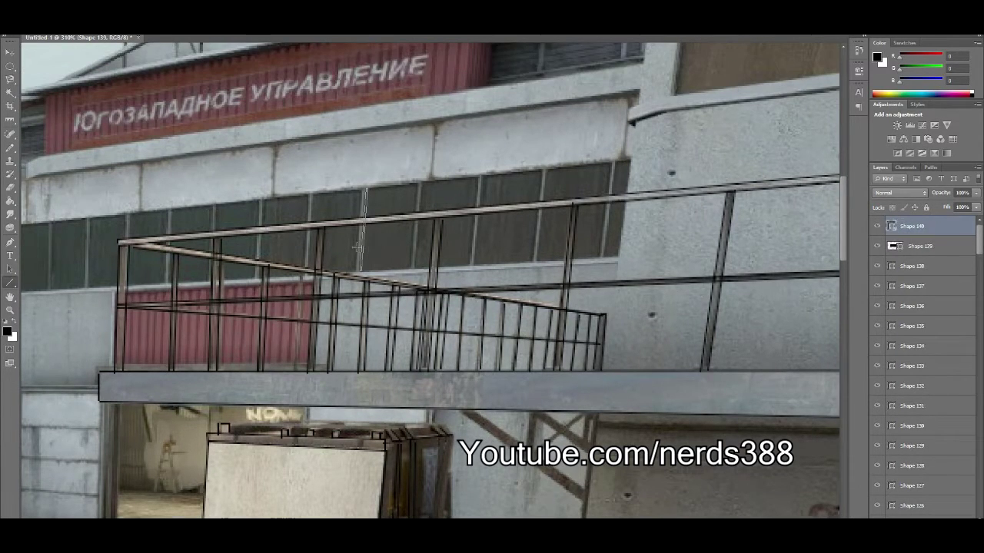
drag(366, 187, 362, 272)
drag(420, 181, 415, 265)
drag(482, 175, 477, 263)
drag(546, 170, 537, 263)
drag(613, 161, 601, 263)
- Add horizontal lines along the window band and trace the pillar's sides
scroll(601, 263, up, 1)
scroll(601, 263, left, 2)
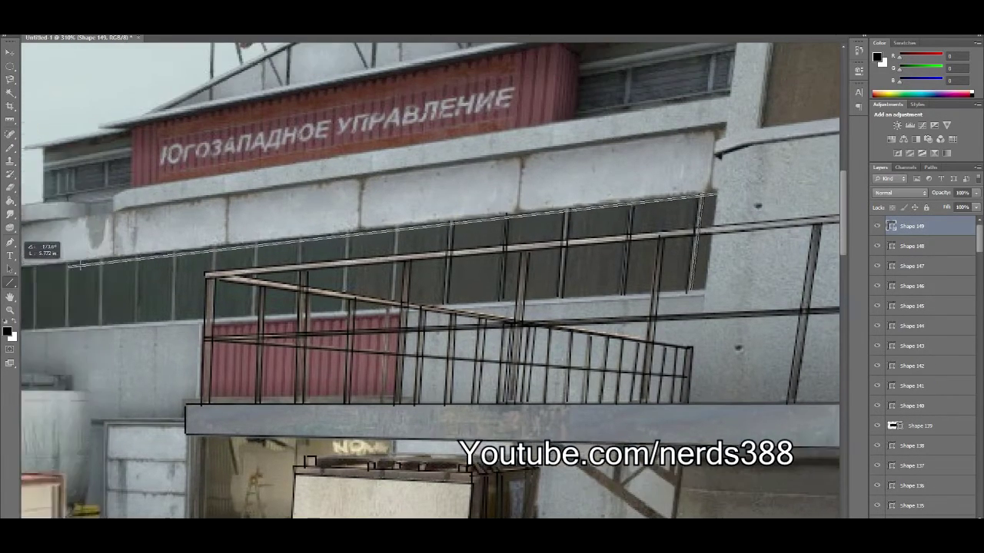
drag(194, 253, 668, 223)
scroll(430, 277, left, 2)
mouse_move(23, 330)
mouse_down()
mouse_move(761, 265)
mouse_move(86, 340)
mouse_up()
scroll(431, 308, left, 3)
mouse_move(396, 322)
mouse_down()
mouse_move(238, 325)
mouse_move(85, 306)
mouse_up()
mouse_move(392, 367)
mouse_down()
mouse_move(392, 200)
mouse_move(400, 365)
mouse_up()
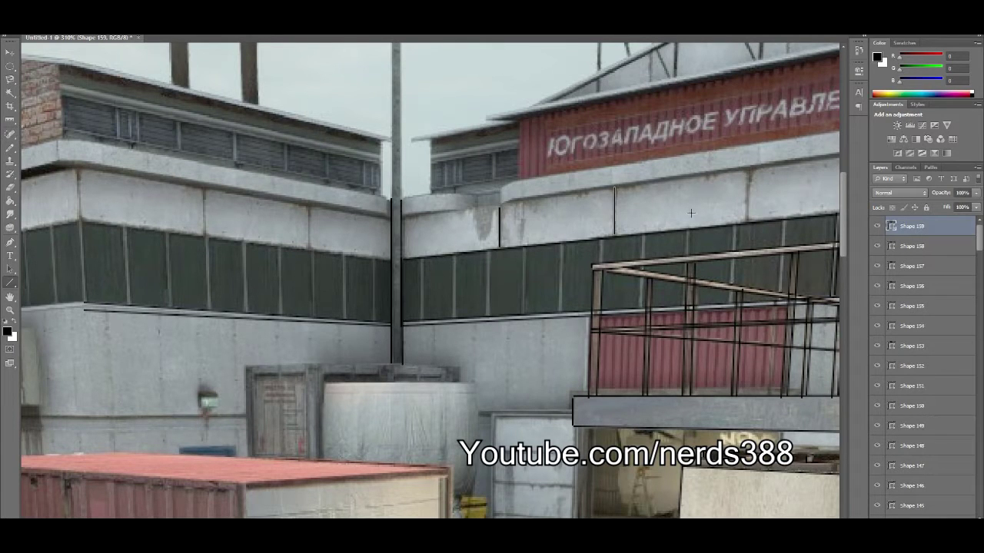
- Add vertical lines on the building edge and trace the long roof edge
drag(745, 169, 745, 228)
scroll(430, 307, right, 5)
drag(598, 147, 596, 204)
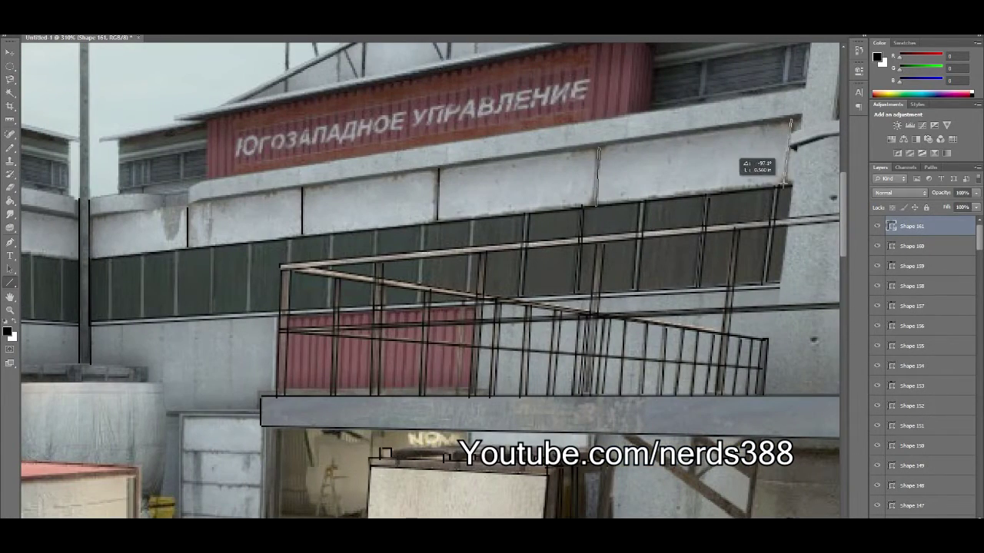
drag(732, 126, 192, 202)
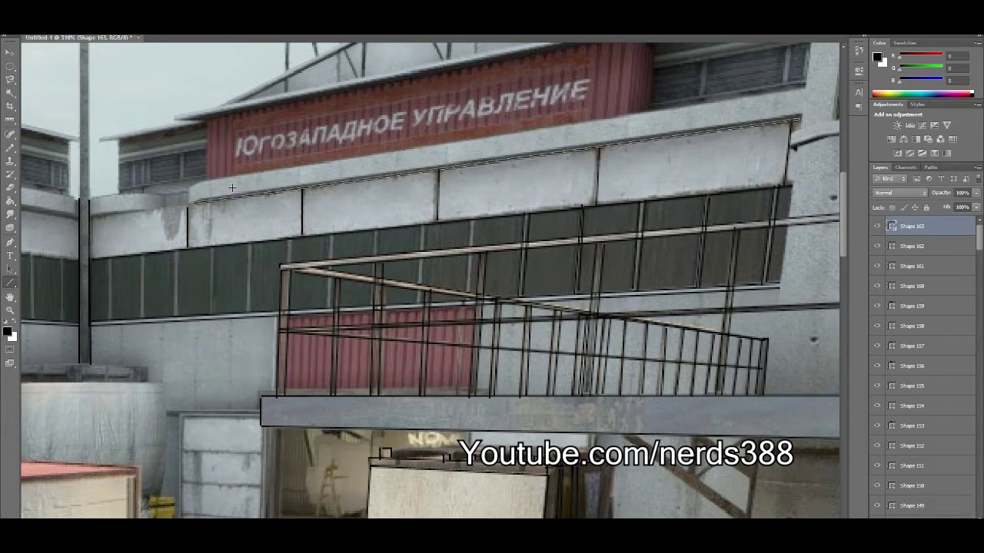
scroll(233, 188, up, 3)
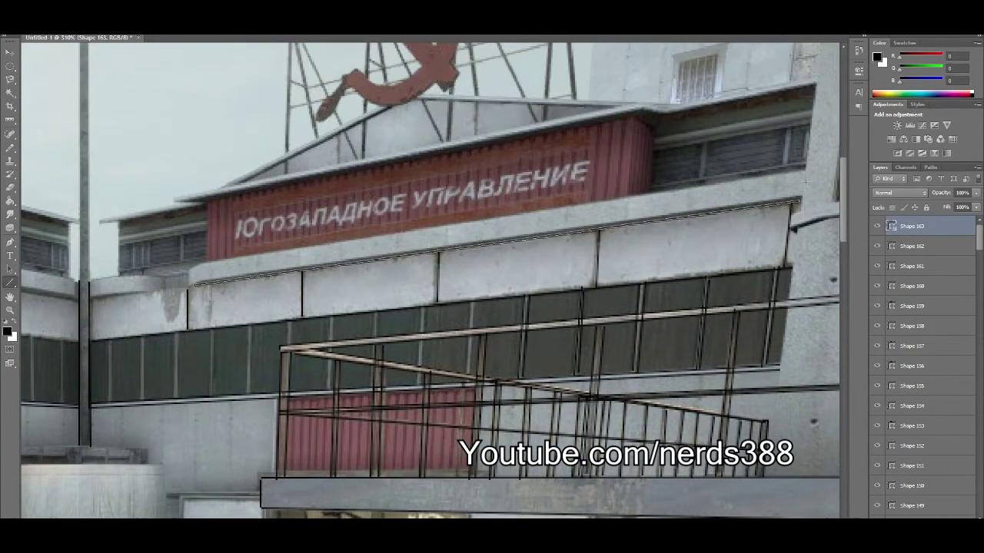
- Outline the sign building's vertical edge, upper window band and window dividers
drag(632, 117, 629, 199)
drag(655, 136, 654, 148)
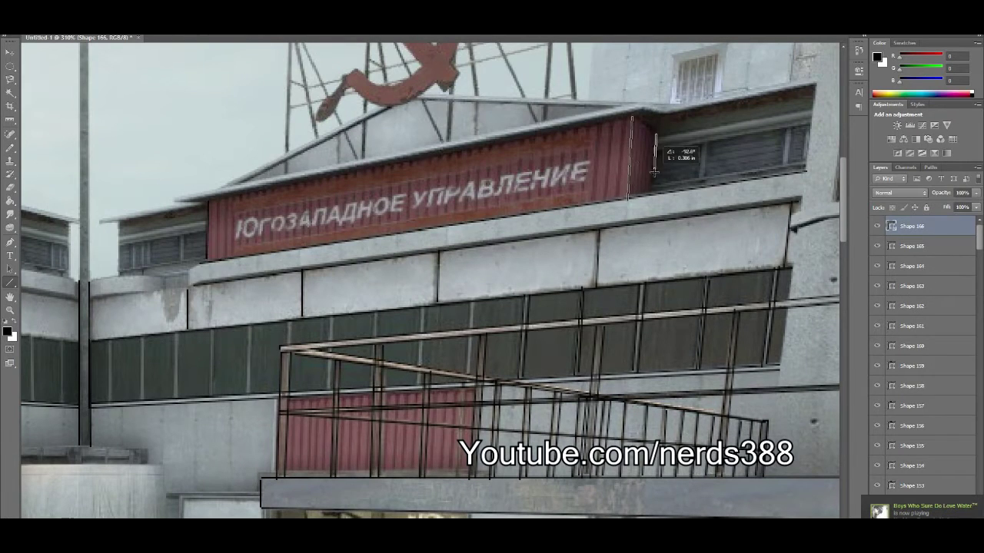
drag(632, 117, 815, 87)
mouse_move(655, 137)
mouse_down()
mouse_move(807, 116)
mouse_move(811, 104)
mouse_move(782, 168)
mouse_up()
drag(799, 127, 800, 163)
drag(707, 142, 707, 175)
drag(807, 109, 800, 158)
- Add more lines along the upper windows, the roof edge and a window edge
scroll(768, 153, up, 1)
drag(667, 135, 815, 107)
drag(638, 132, 666, 136)
drag(661, 132, 176, 226)
mouse_move(176, 224)
mouse_down()
mouse_move(638, 138)
mouse_move(198, 227)
mouse_up()
drag(117, 300, 117, 301)
mouse_move(120, 270)
mouse_down()
mouse_move(207, 257)
mouse_move(177, 284)
mouse_up()
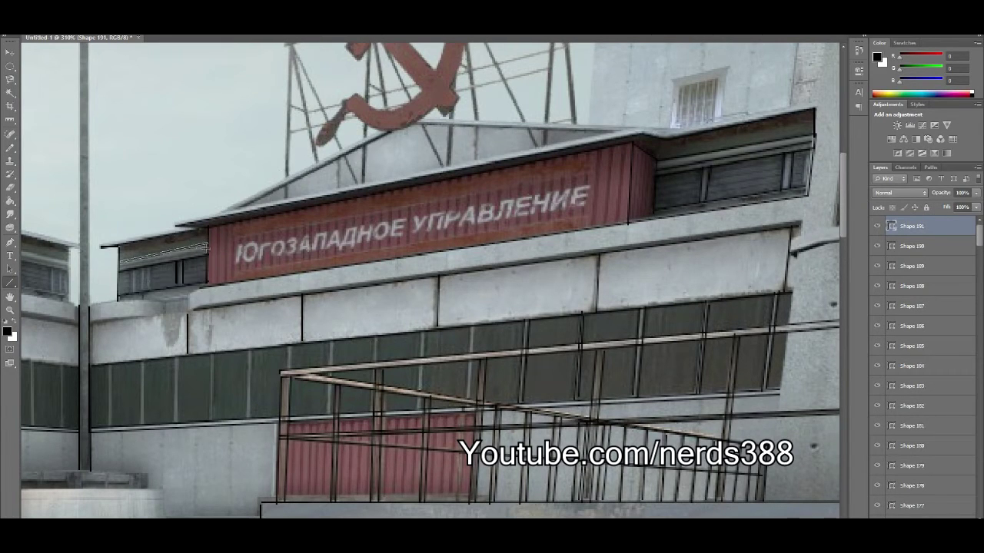
- Finish the roof edge lines and begin outlining the hammer and sickle
drag(234, 207, 392, 131)
mouse_move(177, 223)
mouse_down()
mouse_move(558, 136)
mouse_move(652, 134)
mouse_move(815, 105)
mouse_up()
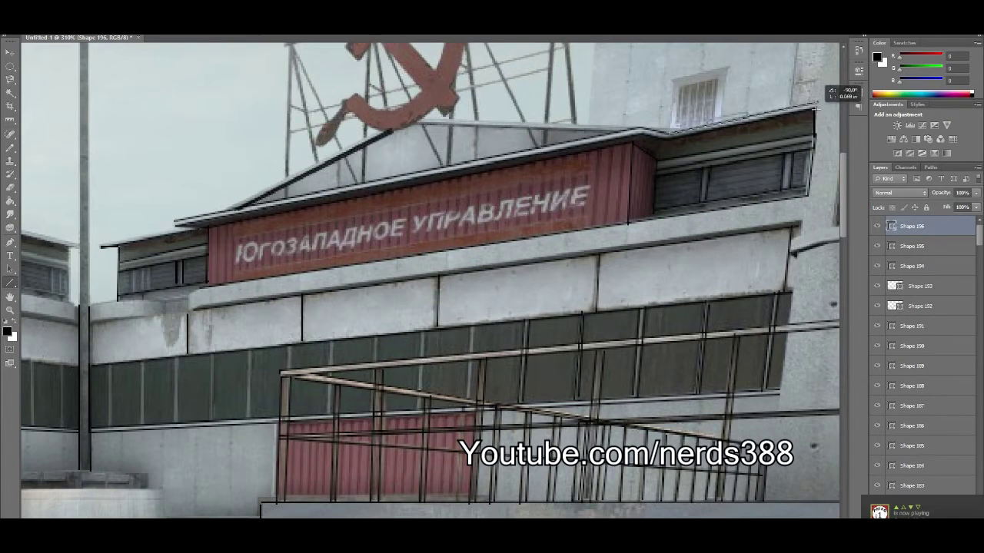
drag(175, 220, 102, 244)
drag(188, 223, 102, 244)
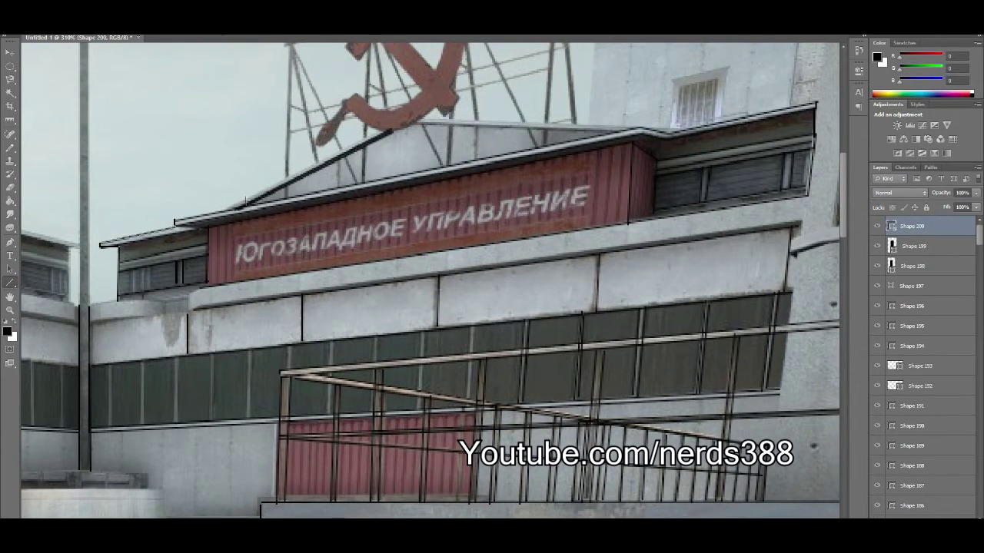
scroll(400, 193, up, 3)
scroll(400, 192, up, 2)
drag(450, 240, 392, 269)
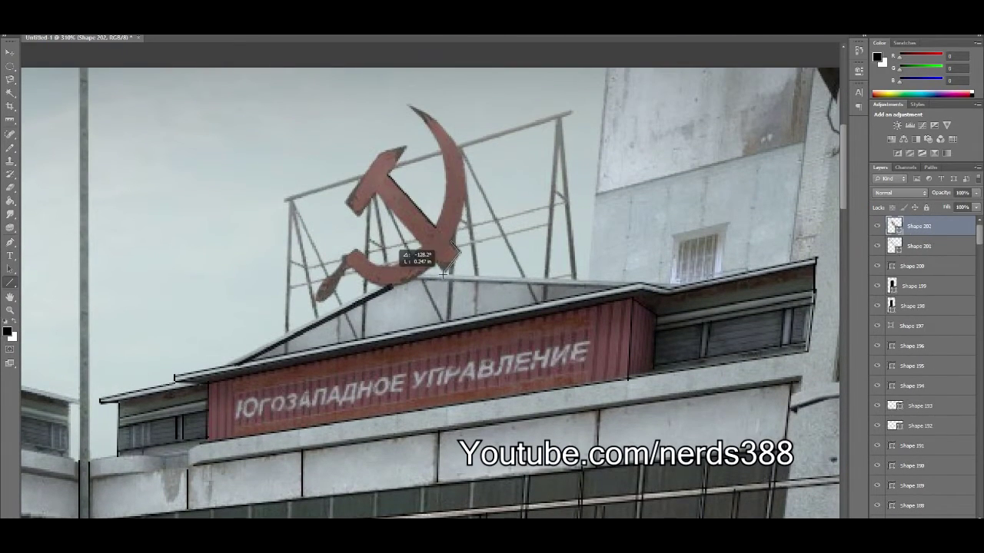
- Outline the hammer and sickle, the window top and sides, and the roof top
drag(377, 190, 315, 204)
mouse_move(368, 224)
mouse_down()
mouse_move(343, 201)
mouse_move(380, 151)
mouse_move(405, 146)
mouse_move(362, 188)
mouse_up()
drag(672, 230, 727, 222)
drag(727, 222, 727, 275)
drag(673, 231, 671, 281)
mouse_move(419, 276)
mouse_down()
mouse_move(673, 283)
mouse_move(795, 261)
mouse_move(799, 143)
mouse_move(596, 195)
mouse_move(591, 277)
mouse_move(605, 142)
mouse_up()
- Trace the building edges and the tall window's top, mullion and bottom
scroll(598, 223, up, 2)
scroll(598, 223, up, 2)
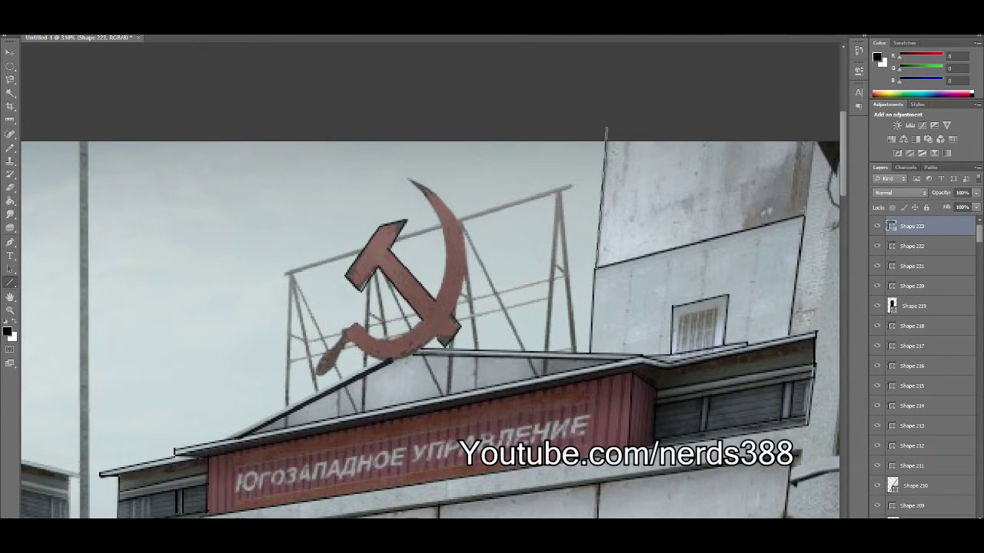
mouse_move(813, 119)
mouse_down()
mouse_move(803, 217)
mouse_move(800, 114)
mouse_up()
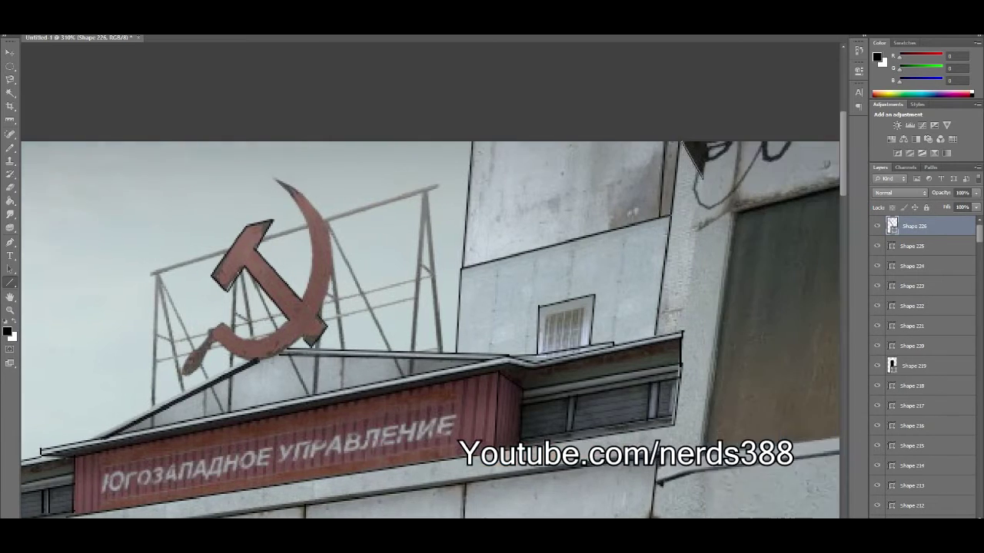
mouse_move(832, 175)
mouse_down()
mouse_move(409, 177)
mouse_move(421, 102)
mouse_up()
drag(601, 394, 599, 427)
mouse_move(599, 427)
mouse_down()
mouse_move(415, 455)
mouse_move(444, 211)
mouse_move(738, 134)
mouse_up()
mouse_move(653, 159)
mouse_down()
mouse_move(604, 411)
mouse_move(828, 394)
mouse_up()
drag(829, 393, 638, 389)
- Add more window mullions, the panels' bottom edge and the building's left edge
drag(658, 297, 694, 115)
mouse_move(643, 396)
mouse_down()
mouse_move(620, 379)
mouse_move(807, 339)
mouse_move(668, 356)
mouse_move(703, 117)
mouse_move(645, 358)
mouse_up()
drag(807, 337, 700, 356)
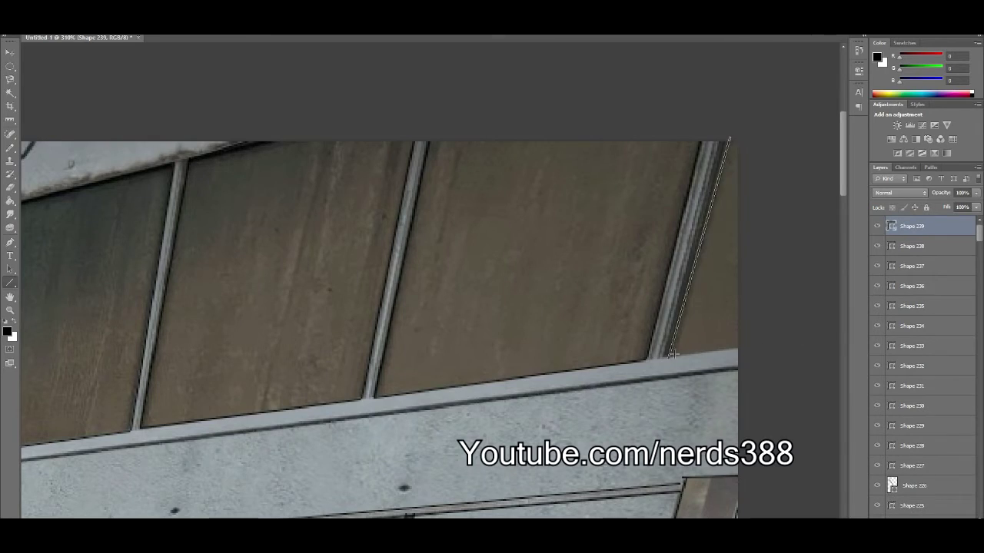
scroll(701, 355, down, 1)
scroll(461, 346, left, 5)
drag(57, 429, 132, 418)
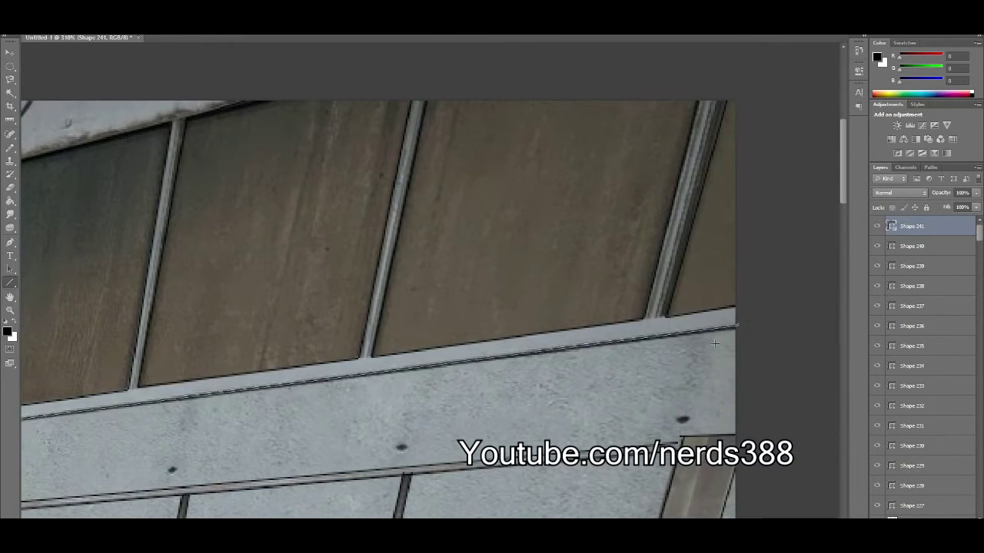
- Draw a vertical line on the lower-left building and lines from the window corner
scroll(384, 346, up, 5)
scroll(384, 346, left, 5)
mouse_move(442, 473)
mouse_down()
mouse_move(451, 338)
mouse_move(517, 165)
mouse_up()
scroll(451, 338, up, 5)
drag(540, 246, 710, 202)
scroll(615, 308, right, 5)
drag(300, 248, 569, 173)
- Trace the cable with short black line segments
mouse_move(332, 191)
mouse_down()
mouse_move(338, 201)
mouse_move(355, 182)
mouse_up()
drag(273, 195, 300, 178)
drag(300, 178, 338, 158)
drag(271, 198, 238, 184)
scroll(332, 453, down, 5)
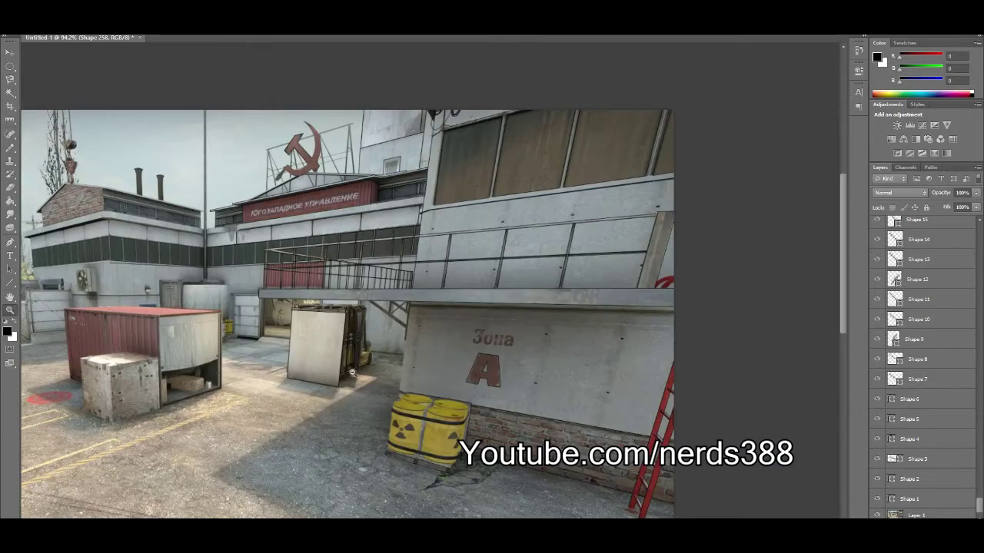
- Zoom in on the door area and trace the stair brace with short black lines
click(351, 372)
drag(615, 292, 616, 292)
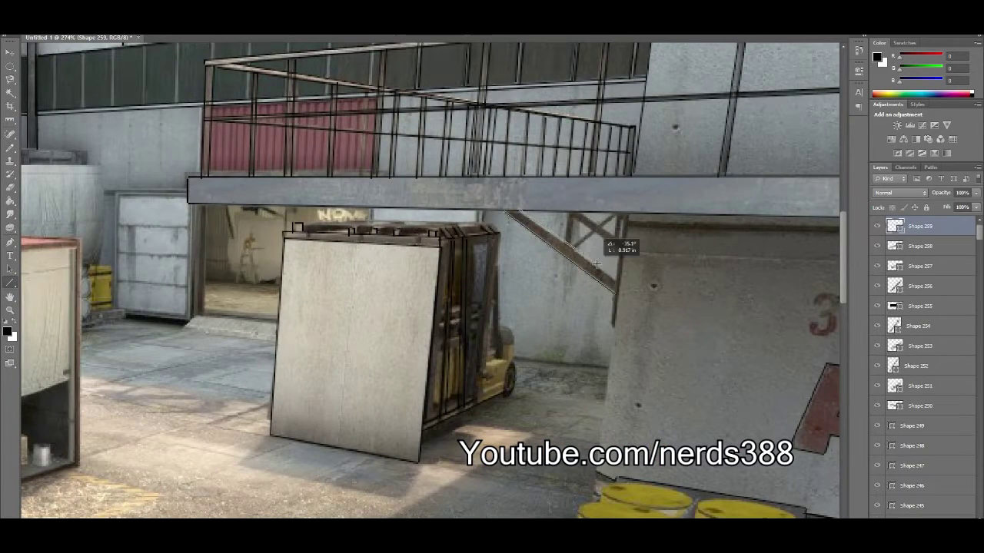
drag(613, 326, 615, 293)
drag(622, 219, 617, 291)
drag(621, 248, 569, 212)
mouse_move(617, 238)
mouse_down()
mouse_move(620, 217)
mouse_move(616, 237)
mouse_move(601, 221)
mouse_move(570, 245)
mouse_up()
- Trace short black lines around the forklift and along its frame edge
mouse_move(500, 326)
mouse_down()
mouse_move(523, 342)
mouse_move(513, 362)
mouse_up()
mouse_move(505, 347)
mouse_down()
mouse_move(515, 377)
mouse_move(507, 392)
mouse_up()
mouse_move(507, 392)
mouse_down()
mouse_move(476, 390)
mouse_move(485, 374)
mouse_up()
mouse_move(500, 361)
mouse_down()
mouse_move(499, 267)
mouse_move(501, 378)
mouse_up()
drag(498, 235, 472, 397)
mouse_move(496, 235)
mouse_down()
mouse_move(461, 396)
mouse_move(484, 398)
mouse_move(492, 372)
mouse_move(484, 392)
mouse_up()
mouse_move(484, 392)
mouse_down()
mouse_move(473, 384)
mouse_move(442, 411)
mouse_move(443, 269)
mouse_up()
- Outline the tilted panel's right edge and the forklift's top edge
drag(435, 412, 443, 244)
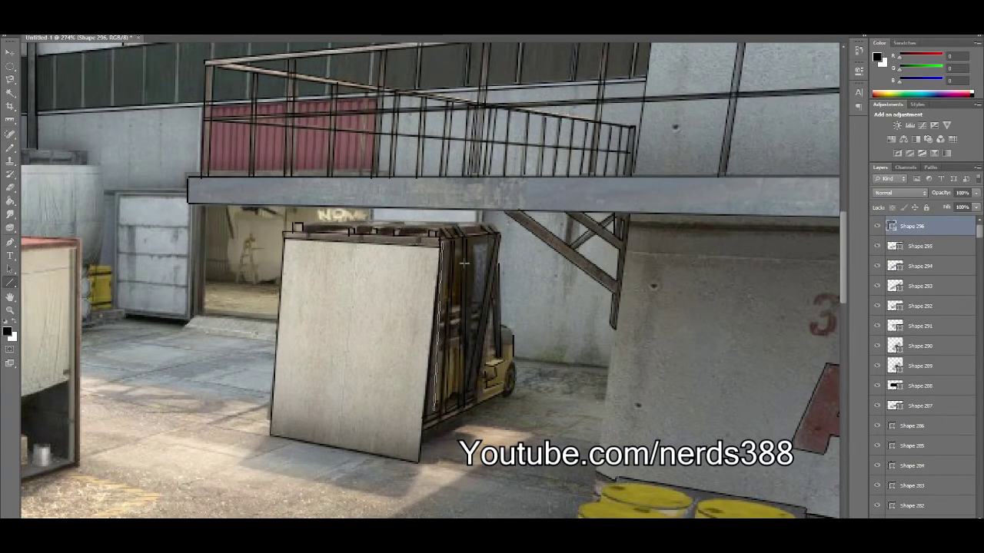
mouse_move(488, 203)
mouse_down()
mouse_move(470, 224)
mouse_move(404, 230)
mouse_up()
mouse_move(403, 231)
mouse_down()
mouse_move(352, 230)
mouse_move(352, 245)
mouse_up()
scroll(377, 229, up, 1)
drag(352, 244, 479, 231)
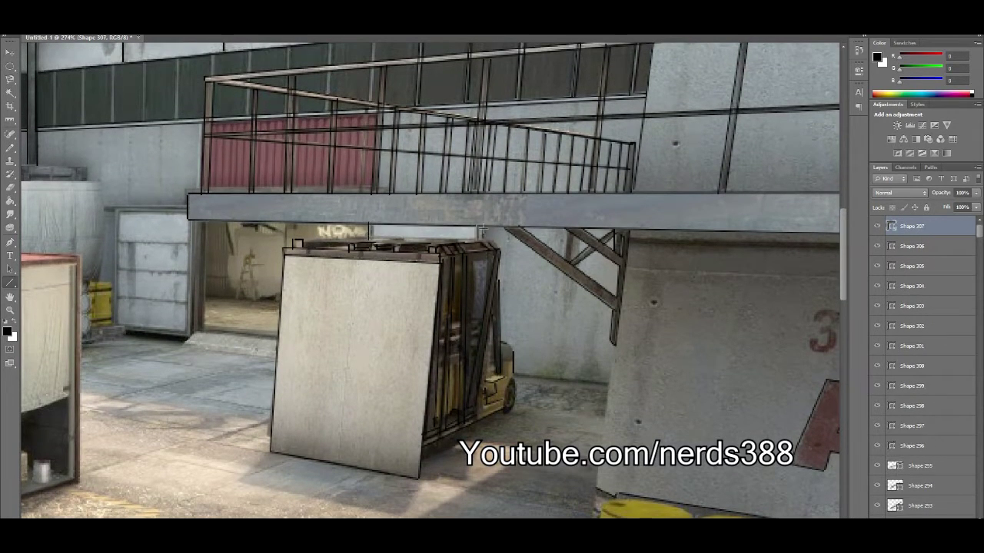
- Trace the nearby concrete wall edge with long black lines
drag(613, 346, 601, 447)
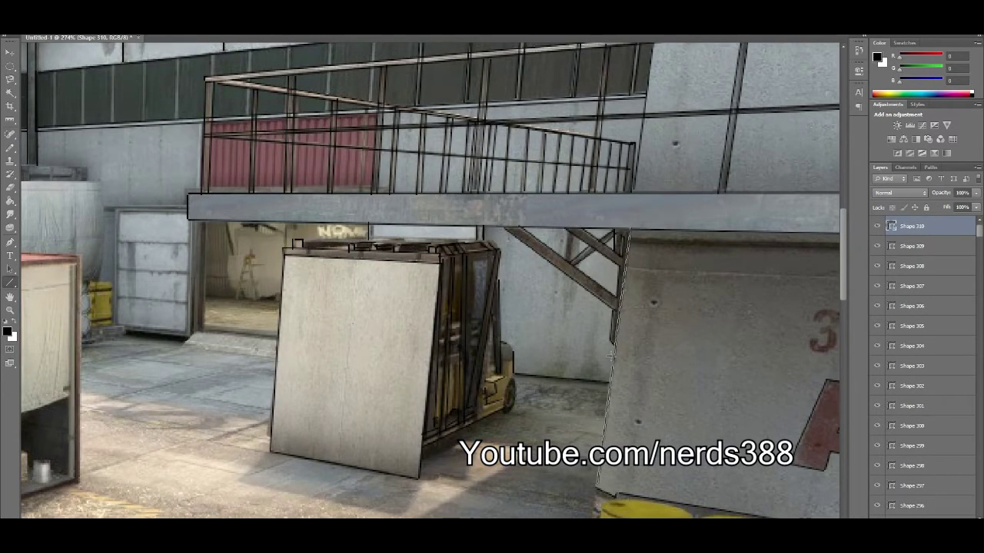
scroll(615, 362, down, 5)
mouse_move(615, 361)
mouse_down()
mouse_move(600, 355)
mouse_move(838, 231)
mouse_move(76, 186)
mouse_up()
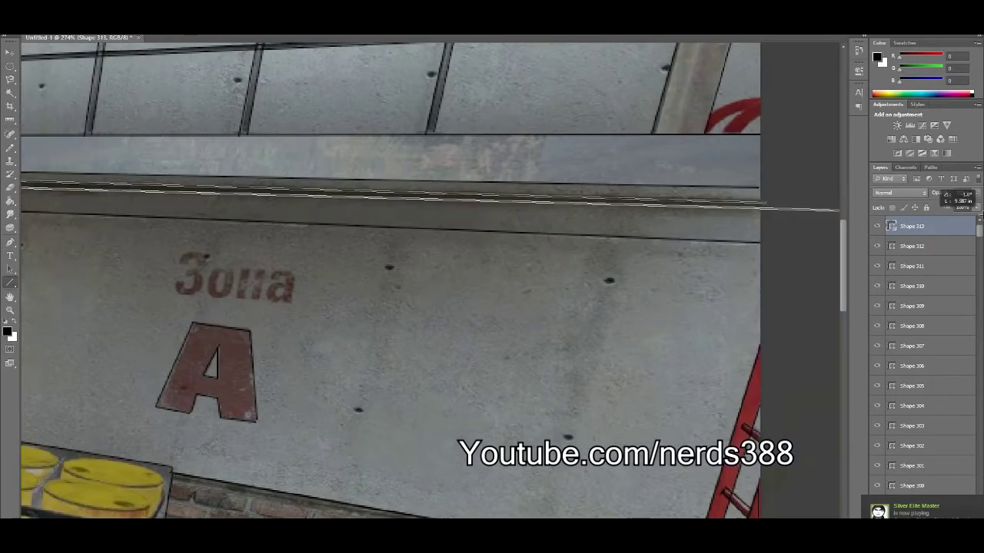
scroll(430, 281, up, 2)
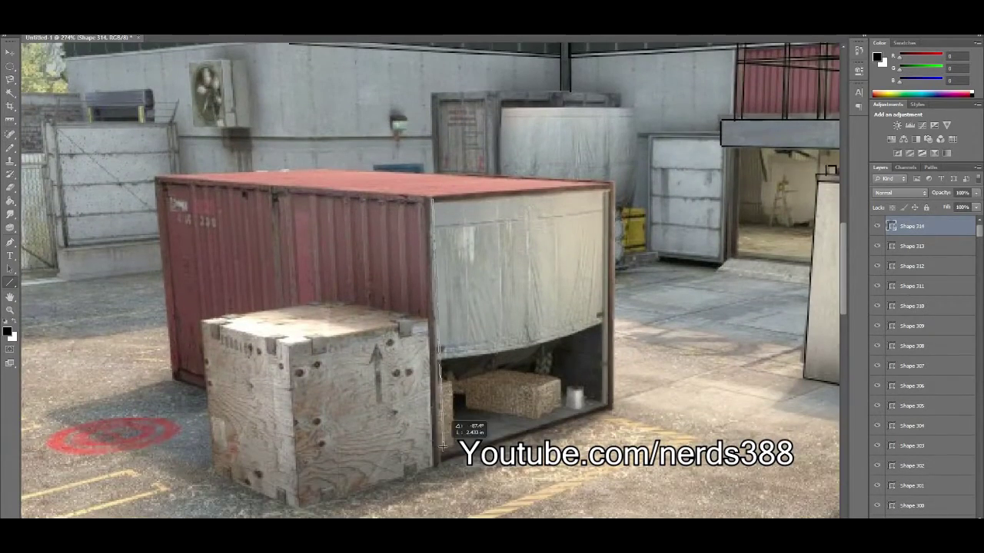
- Trace the container's bottom edge, then start a Save As and cancel it
mouse_move(613, 405)
mouse_down()
mouse_move(436, 465)
mouse_move(432, 184)
mouse_move(615, 182)
mouse_move(613, 405)
mouse_move(439, 227)
mouse_move(609, 209)
mouse_move(536, 347)
mouse_up()
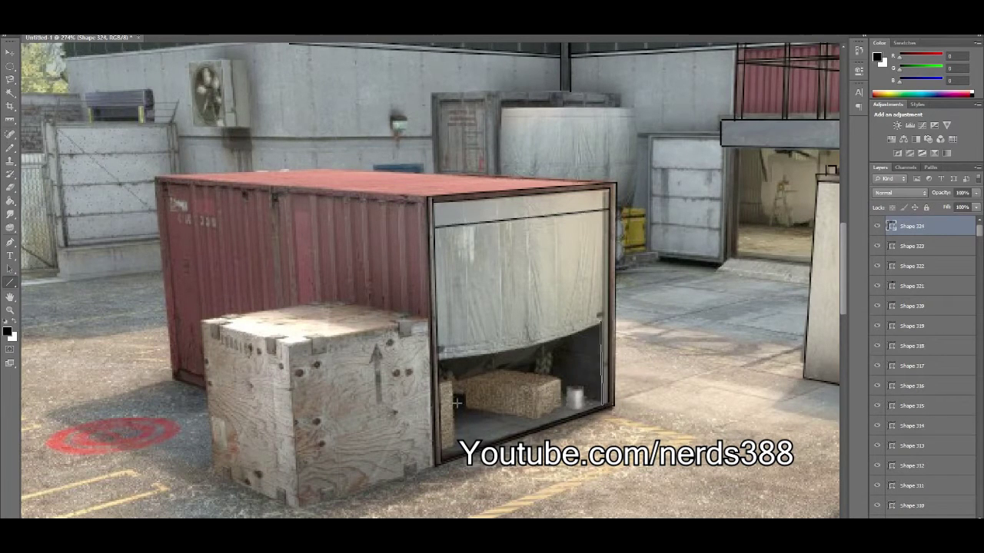
drag(537, 418, 538, 420)
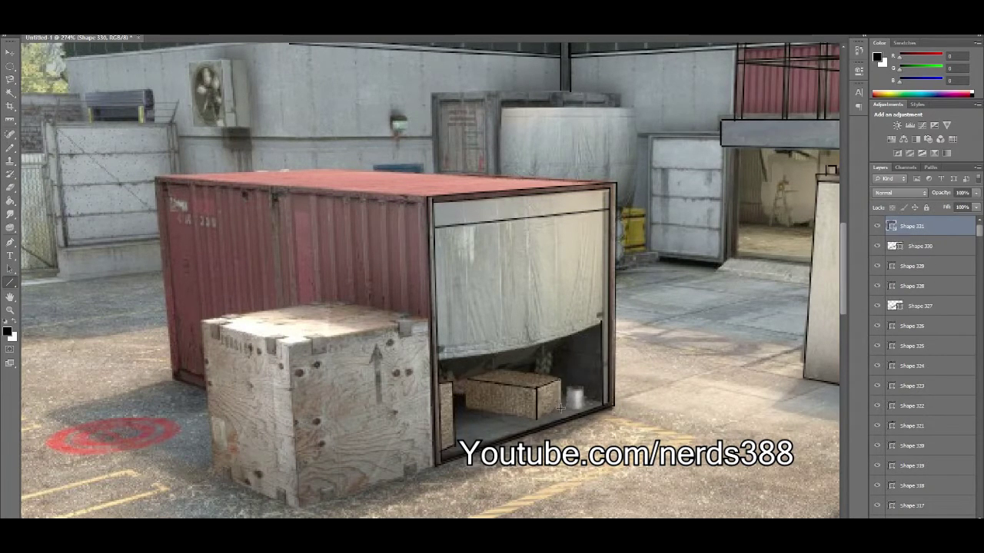
key(ctrl+s)
click(606, 270)
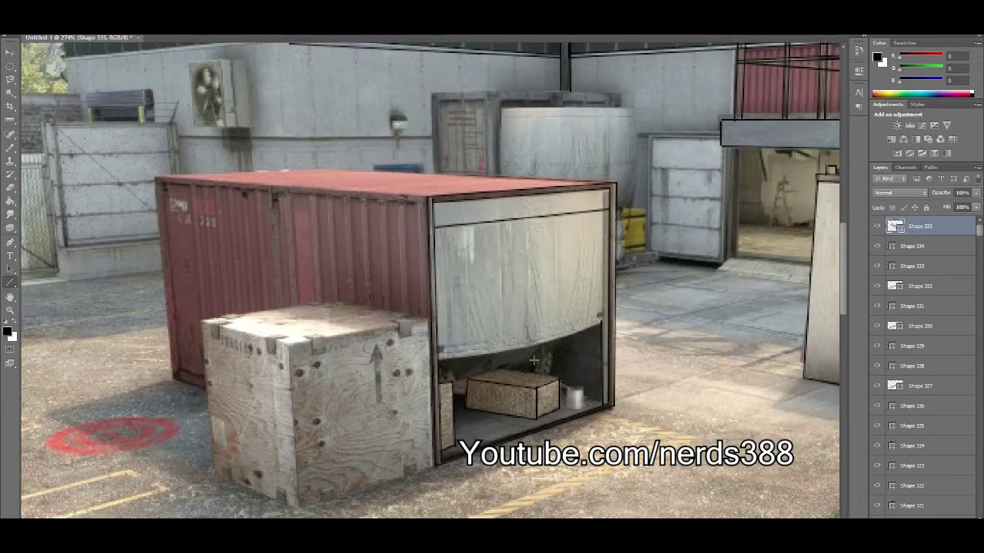
- Trace lines across the container opening and the boxes inside it
mouse_move(540, 355)
mouse_down()
mouse_move(543, 344)
mouse_move(518, 356)
mouse_up()
mouse_move(494, 354)
mouse_down()
mouse_move(495, 366)
mouse_move(458, 381)
mouse_up()
mouse_move(535, 357)
mouse_down()
mouse_move(503, 344)
mouse_move(461, 373)
mouse_move(461, 363)
mouse_move(588, 349)
mouse_up()
mouse_move(553, 361)
mouse_down()
mouse_move(592, 357)
mouse_move(543, 359)
mouse_move(551, 350)
mouse_up()
scroll(600, 345, up, 1)
drag(612, 202, 604, 217)
mouse_move(429, 342)
mouse_down()
mouse_move(289, 377)
mouse_move(297, 227)
mouse_up()
scroll(292, 376, down, 5)
drag(297, 389, 435, 349)
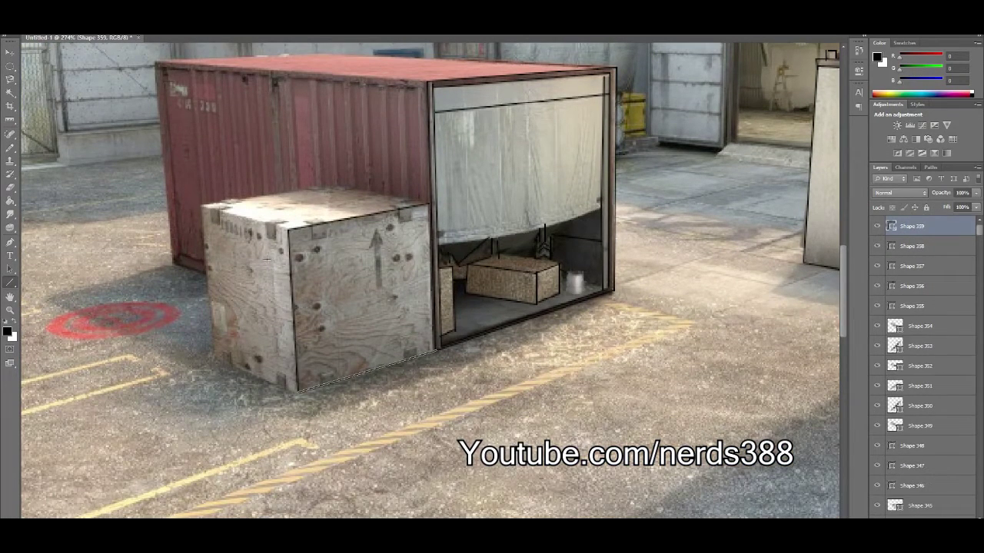
- Outline the wooden crate's left and top edges
mouse_move(202, 204)
mouse_down()
mouse_move(212, 355)
mouse_move(297, 391)
mouse_up()
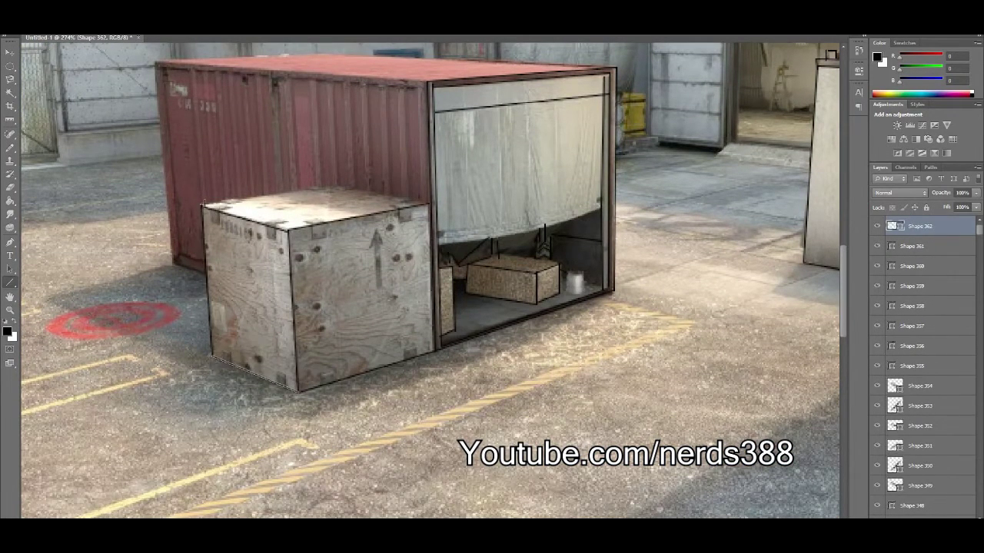
drag(333, 185, 334, 186)
drag(334, 186, 429, 204)
scroll(340, 252, up, 1)
- Draw the latches along the crate's top edges and outline its arrow
drag(310, 258, 325, 272)
drag(324, 272, 326, 260)
mouse_move(399, 235)
mouse_down()
mouse_move(401, 253)
mouse_move(412, 256)
mouse_up()
drag(412, 256, 413, 239)
drag(395, 235, 397, 242)
mouse_move(212, 241)
mouse_down()
mouse_move(215, 256)
mouse_move(227, 258)
mouse_move(228, 242)
mouse_up()
drag(209, 238, 228, 243)
drag(289, 245, 267, 270)
mouse_move(268, 271)
mouse_down()
mouse_move(280, 272)
mouse_move(281, 255)
mouse_up()
drag(264, 252, 282, 255)
mouse_move(376, 271)
mouse_down()
mouse_move(381, 323)
mouse_move(388, 275)
mouse_move(378, 265)
mouse_up()
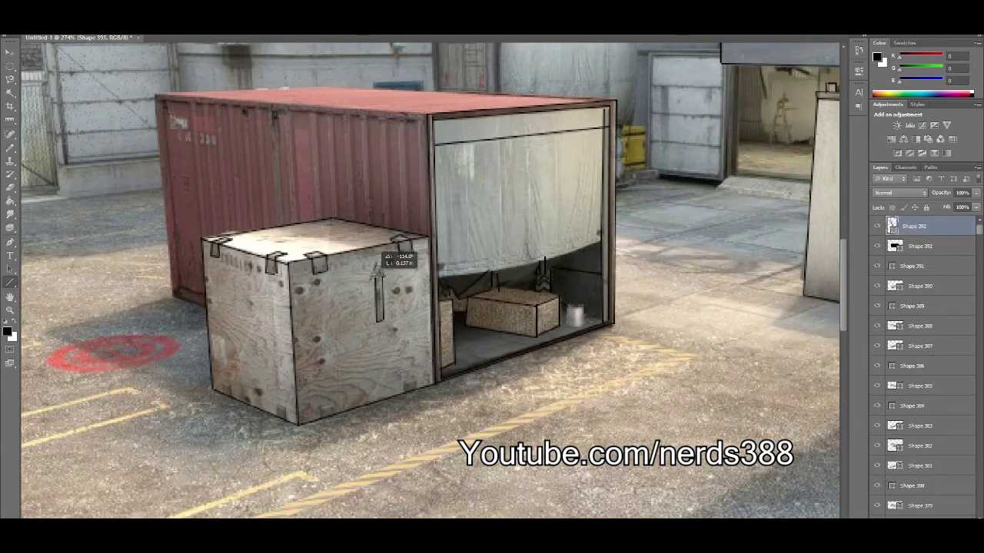
- Draw the latch brackets along the crate's bottom edge
scroll(379, 264, down, 1)
drag(404, 349, 405, 359)
drag(405, 358, 415, 346)
drag(402, 348, 414, 346)
mouse_move(274, 381)
mouse_down()
mouse_move(285, 375)
mouse_move(285, 384)
mouse_up()
mouse_move(286, 384)
mouse_down()
mouse_move(276, 388)
mouse_move(332, 371)
mouse_move(333, 380)
mouse_up()
drag(333, 380, 322, 383)
drag(221, 353, 229, 351)
drag(230, 351, 231, 361)
drag(230, 362, 222, 364)
- Outline the red container's left, bottom and top edges
scroll(230, 361, down, 4)
scroll(369, 185, up, 7)
mouse_move(362, 183)
mouse_down()
mouse_move(370, 182)
mouse_move(153, 168)
mouse_up()
mouse_move(174, 373)
mouse_down()
mouse_move(206, 377)
mouse_move(176, 359)
mouse_up()
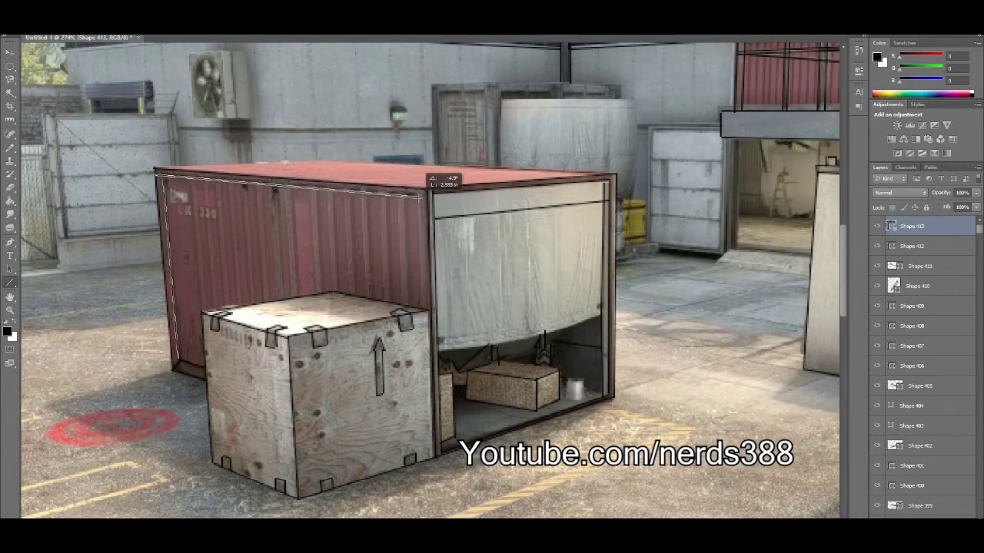
drag(158, 175, 427, 192)
- Draw the vertical rib lines along the red container's side
drag(423, 300, 421, 309)
mouse_move(407, 191)
mouse_down()
mouse_move(405, 308)
mouse_move(382, 301)
mouse_up()
mouse_move(374, 191)
mouse_down()
mouse_move(372, 303)
mouse_move(347, 298)
mouse_up()
drag(338, 188, 337, 294)
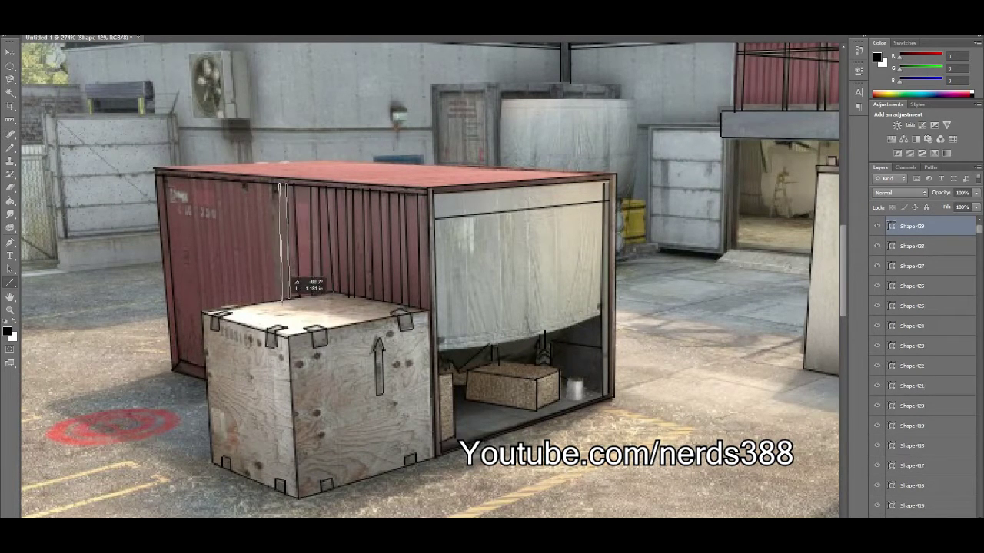
drag(203, 297, 203, 297)
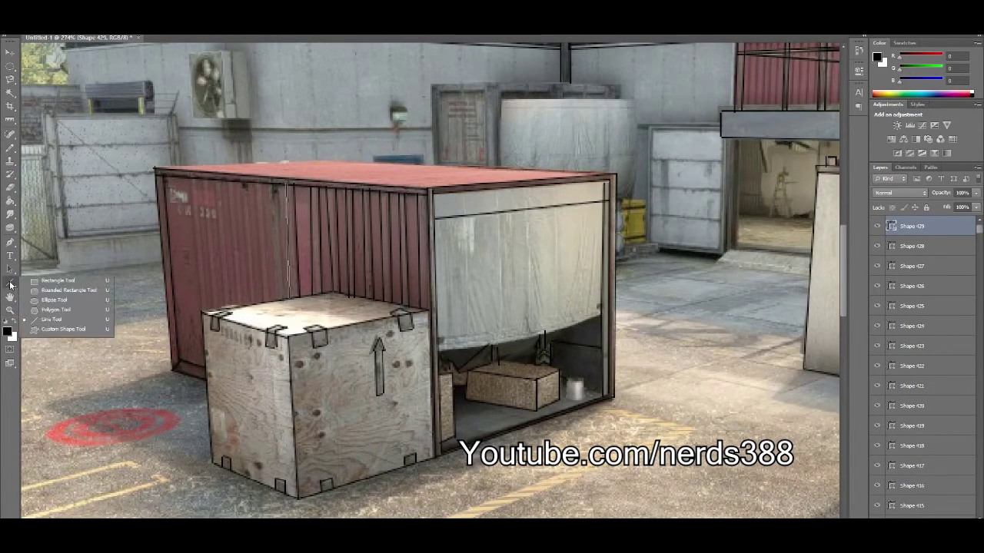
- Outline the leaning white panel's edge
scroll(146, 274, up, 1)
scroll(146, 274, left, 10)
drag(365, 208, 501, 203)
mouse_move(501, 203)
mouse_down()
mouse_move(519, 350)
mouse_move(390, 384)
mouse_move(365, 209)
mouse_up()
- Trace the edges of the three yellow curbs
scroll(190, 381, down, 3)
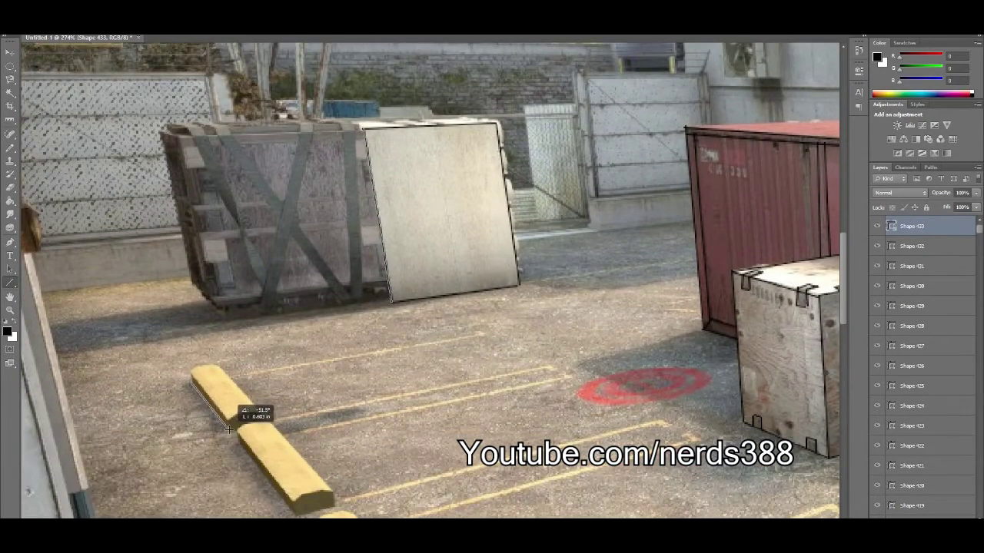
drag(191, 378, 229, 428)
scroll(230, 400, down, 2)
drag(292, 447, 237, 360)
scroll(253, 361, down, 4)
mouse_move(313, 338)
mouse_down()
mouse_move(408, 456)
mouse_move(352, 377)
mouse_up()
scroll(351, 378, down, 2)
drag(315, 265, 461, 361)
scroll(461, 361, up, 4)
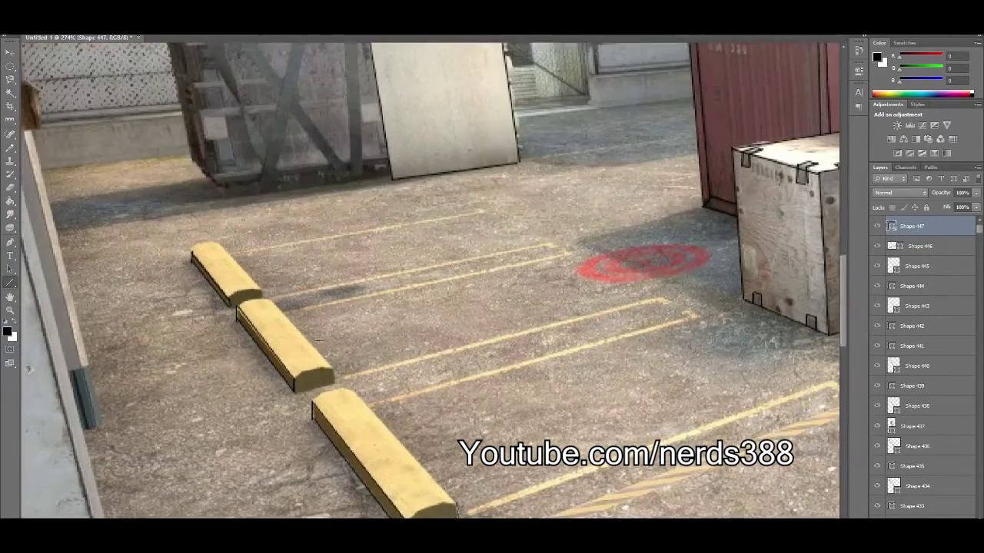
scroll(373, 353, up, 3)
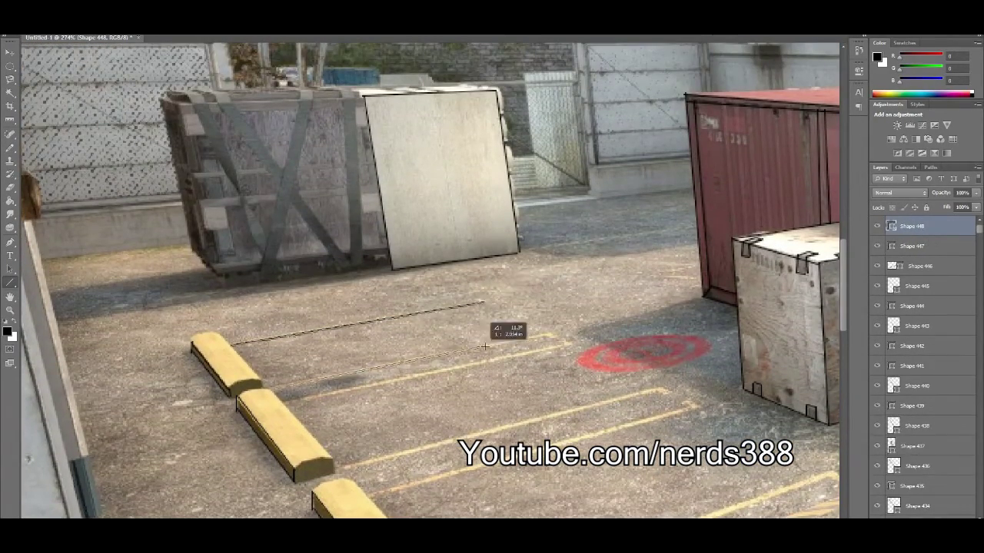
- Trace the painted parking lines and curb paint beside the curbs
mouse_move(271, 388)
mouse_down()
mouse_move(561, 340)
mouse_move(261, 386)
mouse_up()
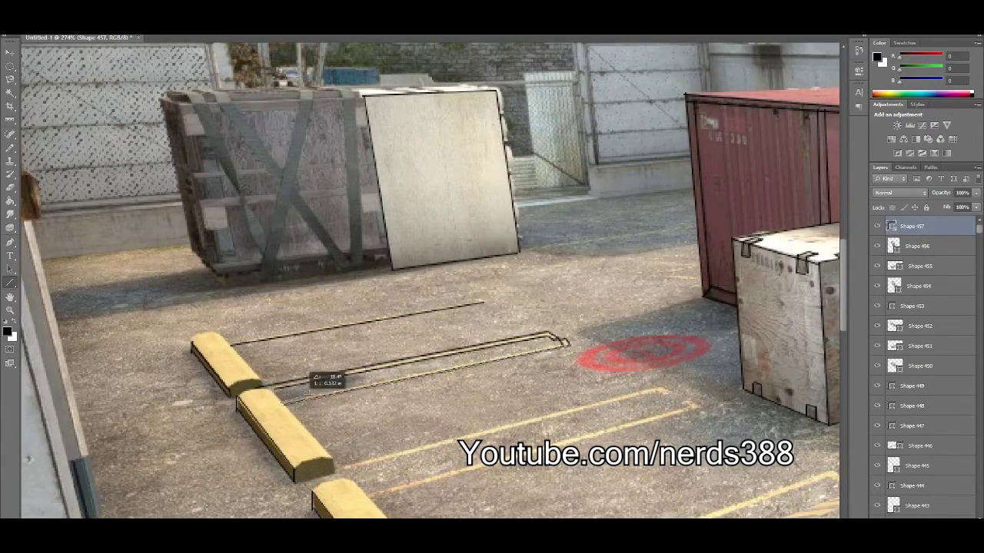
scroll(569, 338, down, 3)
mouse_move(666, 311)
mouse_down()
mouse_move(332, 385)
mouse_move(675, 315)
mouse_up()
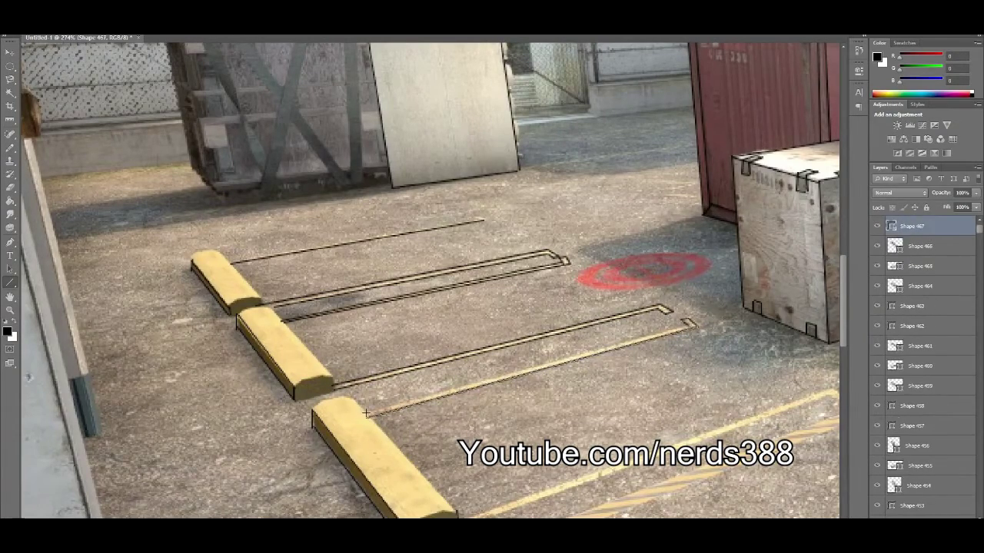
scroll(703, 304, down, 3)
scroll(703, 300, right, 5)
mouse_move(323, 442)
mouse_down()
mouse_move(723, 300)
mouse_move(321, 444)
mouse_up()
scroll(176, 335, up, 2)
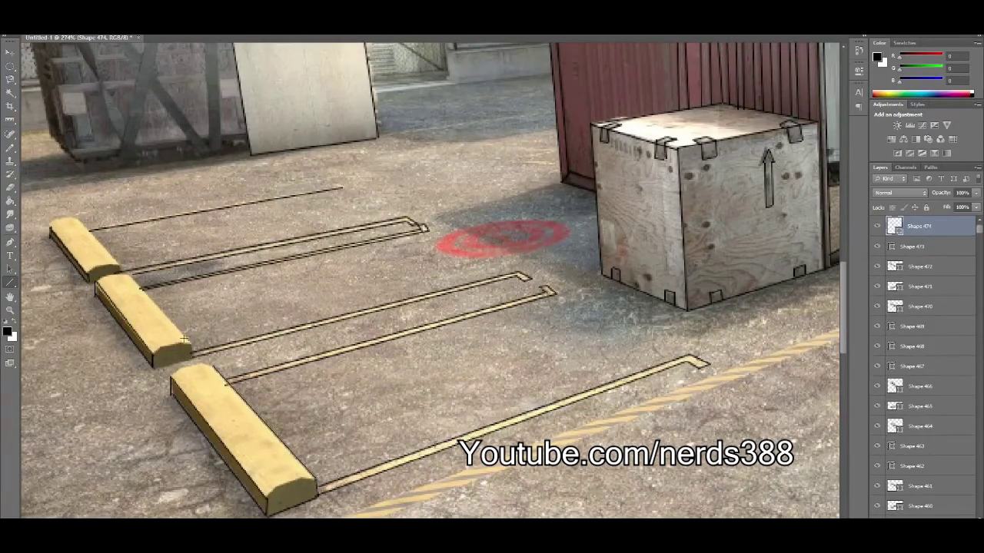
mouse_move(127, 269)
mouse_down()
mouse_move(93, 213)
mouse_move(201, 351)
mouse_move(157, 359)
mouse_up()
- Trace both long edges of the hatched yellow stripe
scroll(462, 307, right, 10)
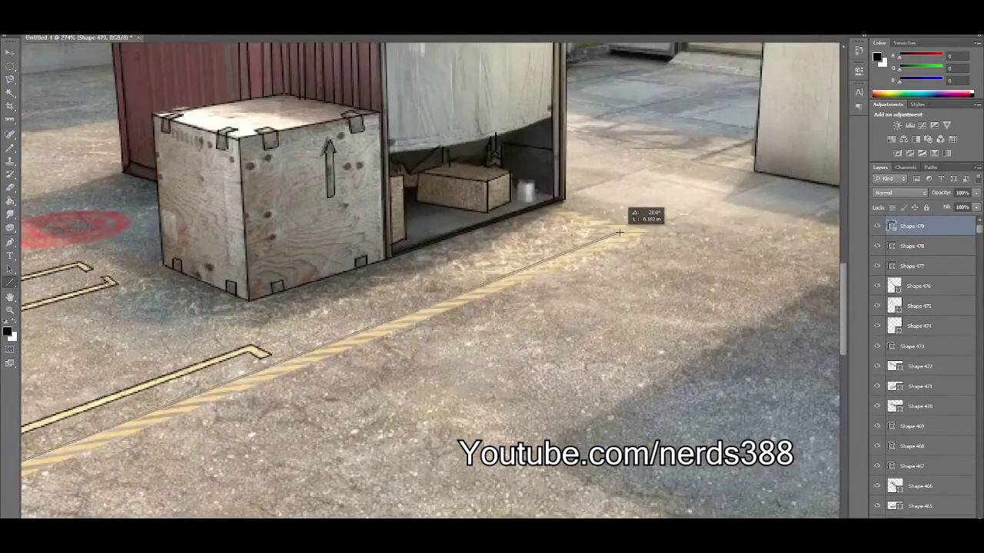
drag(31, 459, 643, 229)
scroll(643, 229, left, 10)
drag(834, 220, 285, 422)
- Trace the line at the container corner and first floor segments by the doorway
scroll(307, 385, up, 1)
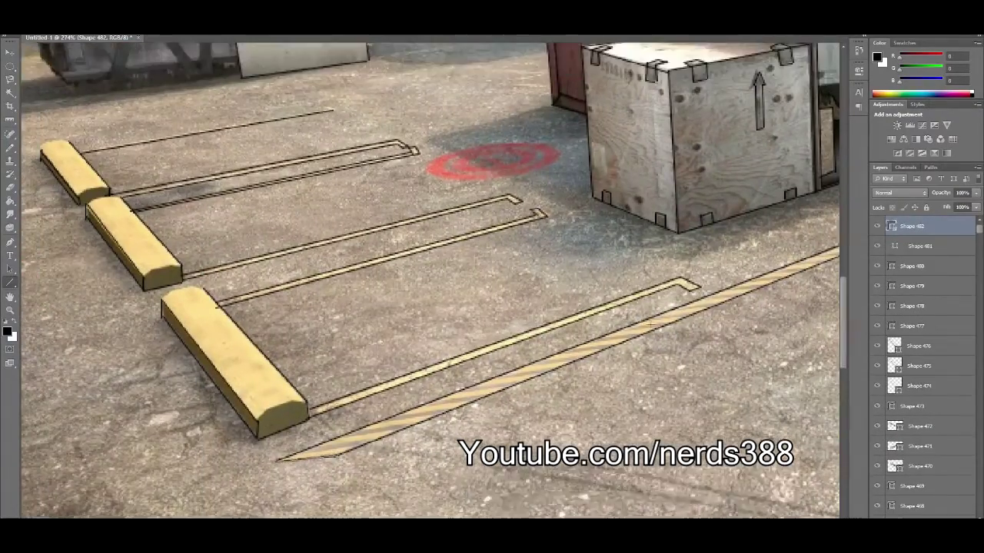
scroll(545, 512, right, 10)
scroll(545, 513, up, 1)
drag(530, 270, 431, 247)
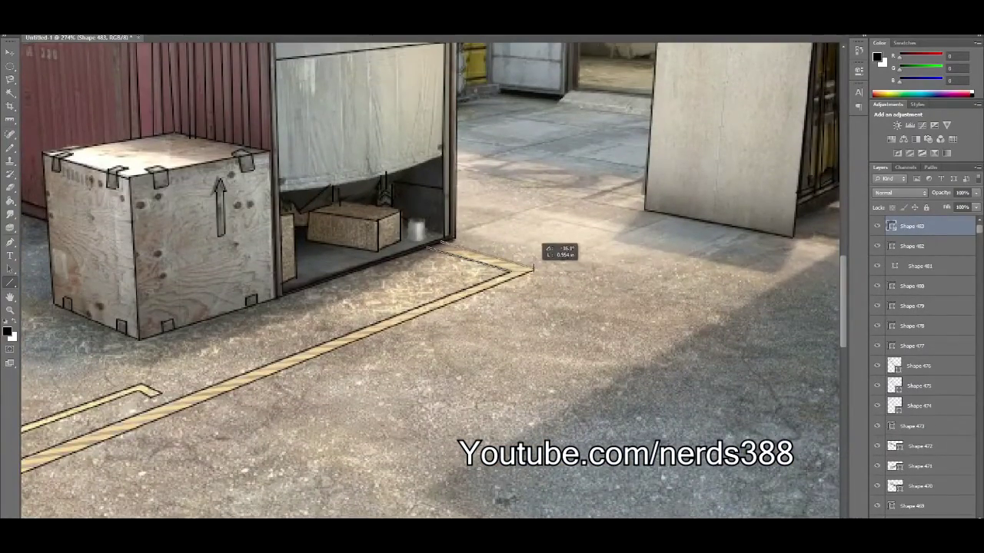
scroll(532, 269, up, 1)
mouse_move(532, 221)
mouse_down()
mouse_move(646, 238)
mouse_move(584, 270)
mouse_move(626, 308)
mouse_move(665, 289)
mouse_up()
- Outline the concrete floor tile seams near the container doorway
mouse_move(621, 310)
mouse_down()
mouse_move(518, 289)
mouse_move(458, 307)
mouse_up()
drag(458, 238, 530, 219)
drag(592, 202, 458, 192)
mouse_move(532, 191)
mouse_down()
mouse_move(594, 206)
mouse_move(589, 231)
mouse_move(647, 209)
mouse_up()
drag(586, 273, 458, 241)
scroll(618, 183, down, 1)
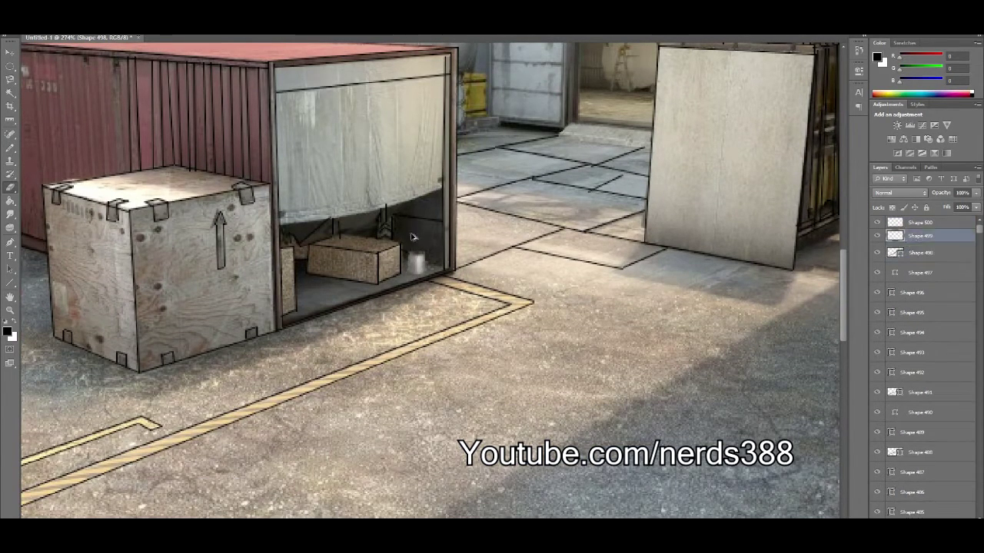
- Undo the last two floor lines and trace black lines around the barrel pallet
key(ctrl+alt+z)
drag(659, 160, 484, 179)
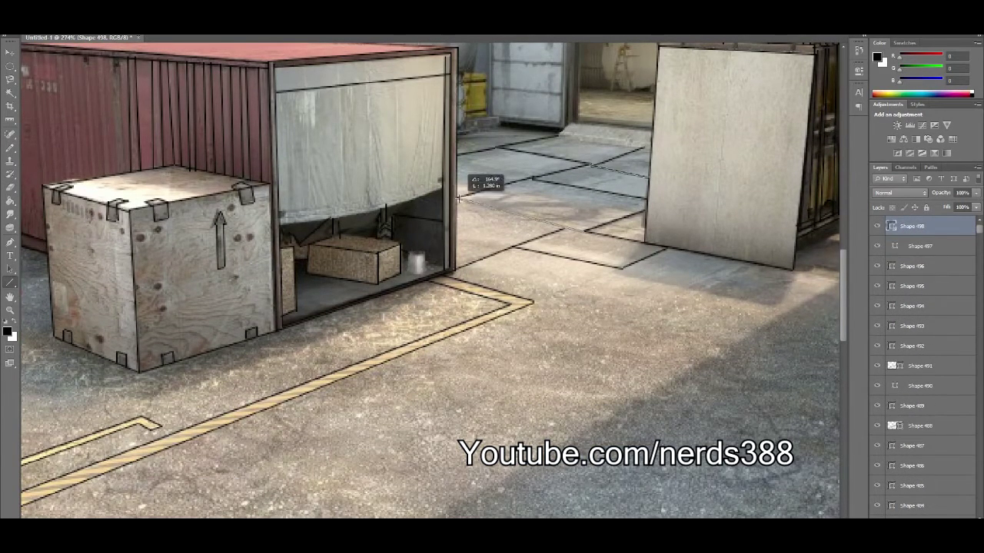
scroll(484, 180, down, 1)
scroll(484, 180, right, 10)
drag(533, 226, 570, 235)
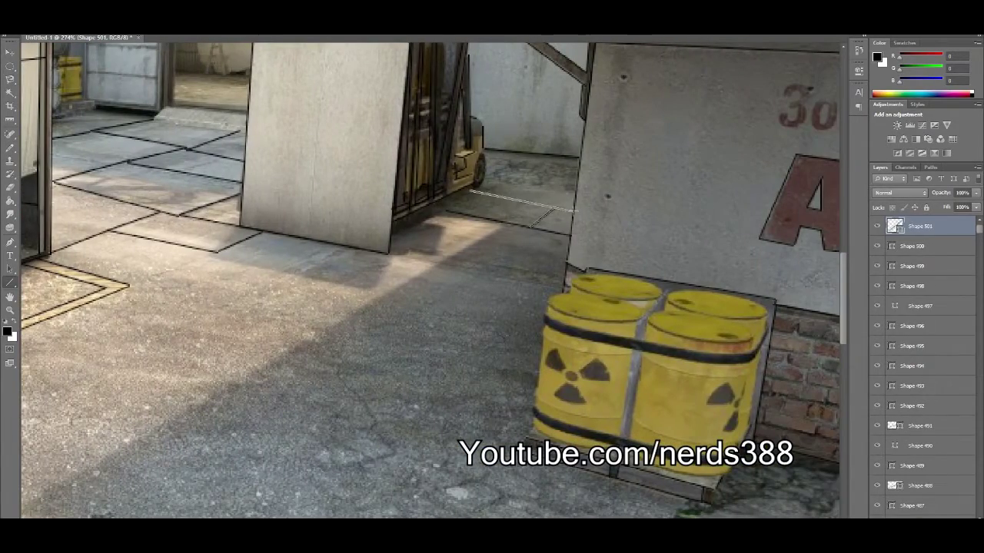
scroll(538, 230, up, 2)
drag(450, 192, 584, 201)
scroll(584, 201, down, 3)
drag(536, 376, 527, 397)
- Trace the pallet's bottom and side edges with black lines
drag(709, 443, 709, 443)
scroll(709, 444, down, 2)
drag(754, 321, 771, 338)
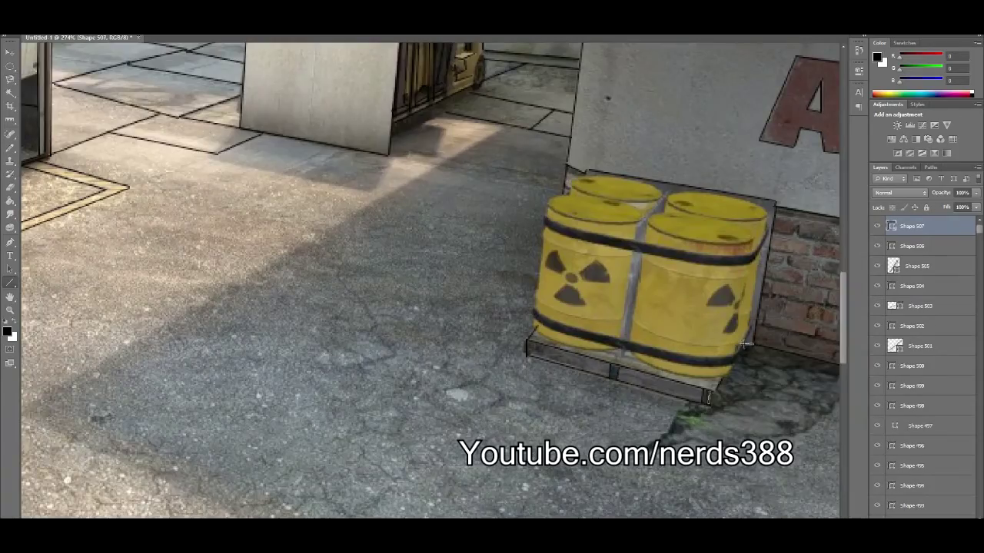
scroll(538, 307, down, 5)
scroll(88, 318, down, 10)
scroll(87, 318, up, 10)
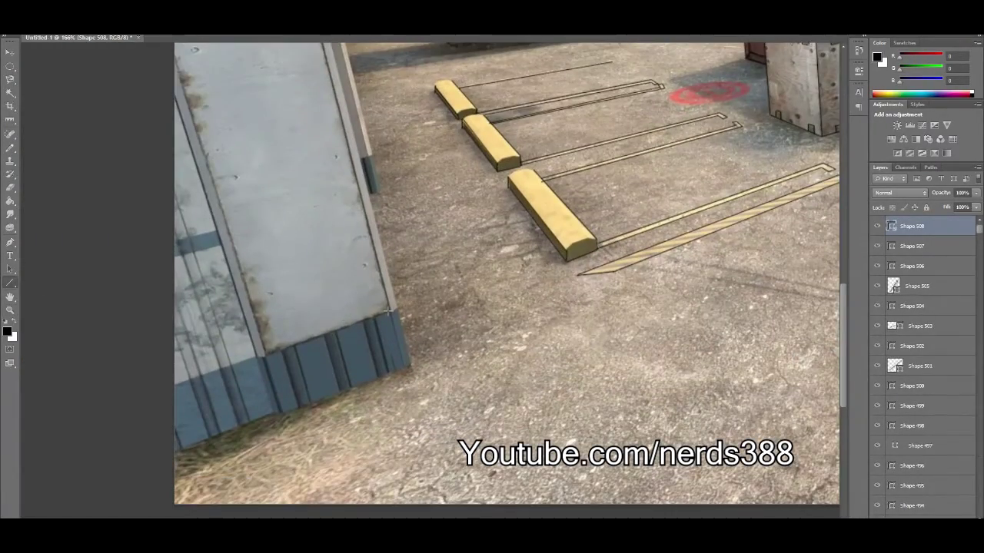
mouse_move(388, 312)
mouse_down()
mouse_move(261, 356)
mouse_move(234, 332)
mouse_move(291, 346)
mouse_up()
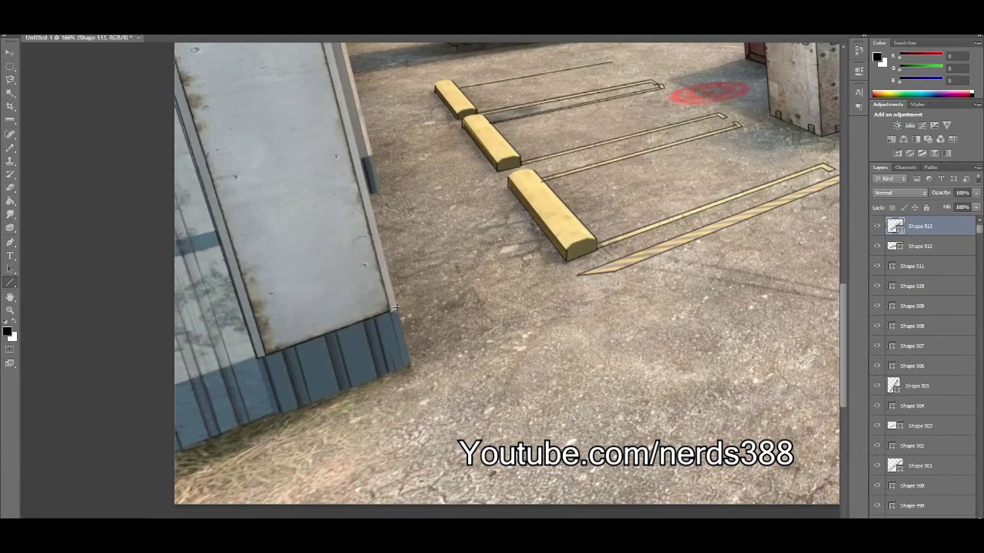
scroll(396, 309, up, 3)
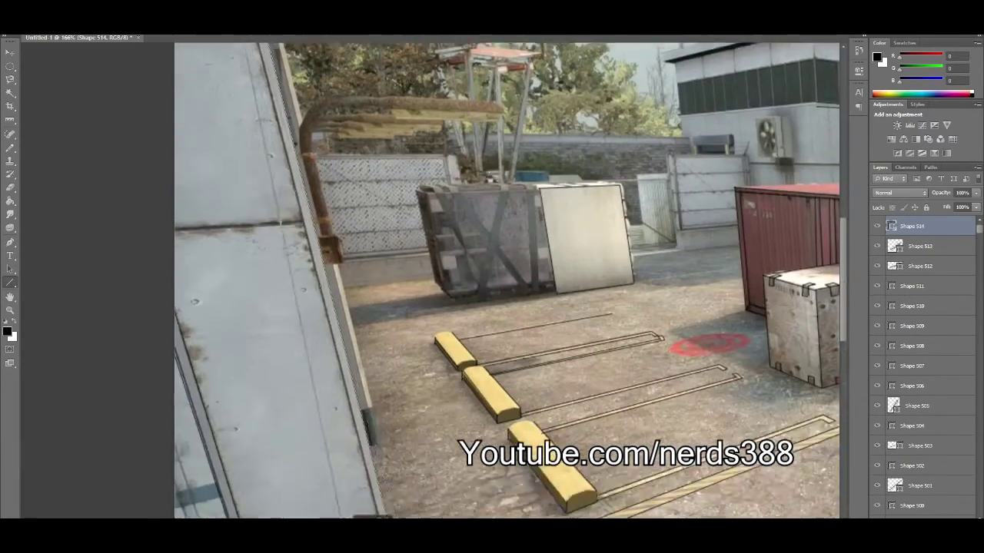
mouse_move(396, 308)
mouse_down()
mouse_move(391, 422)
mouse_move(409, 475)
mouse_move(392, 421)
mouse_up()
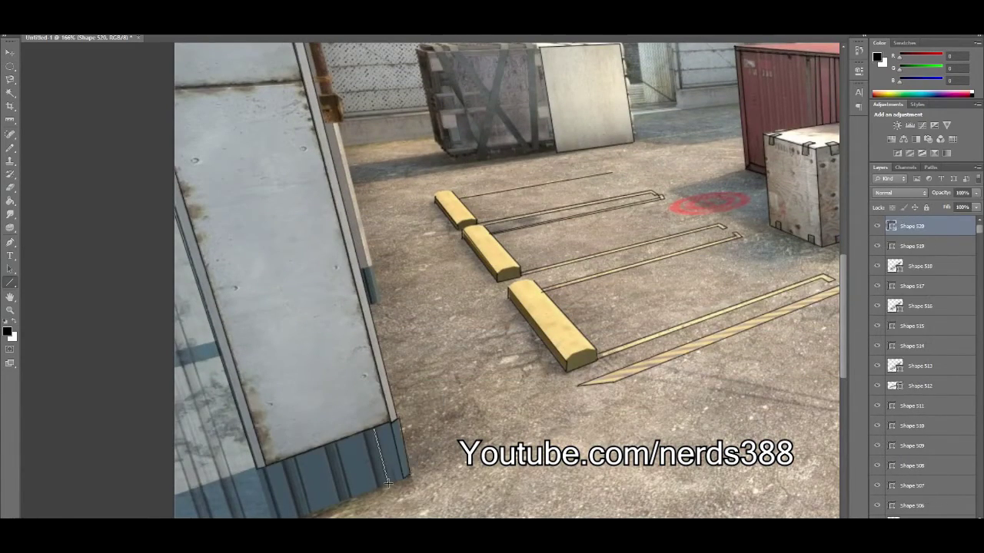
drag(387, 482, 408, 430)
scroll(386, 461, down, 2)
drag(403, 396, 167, 486)
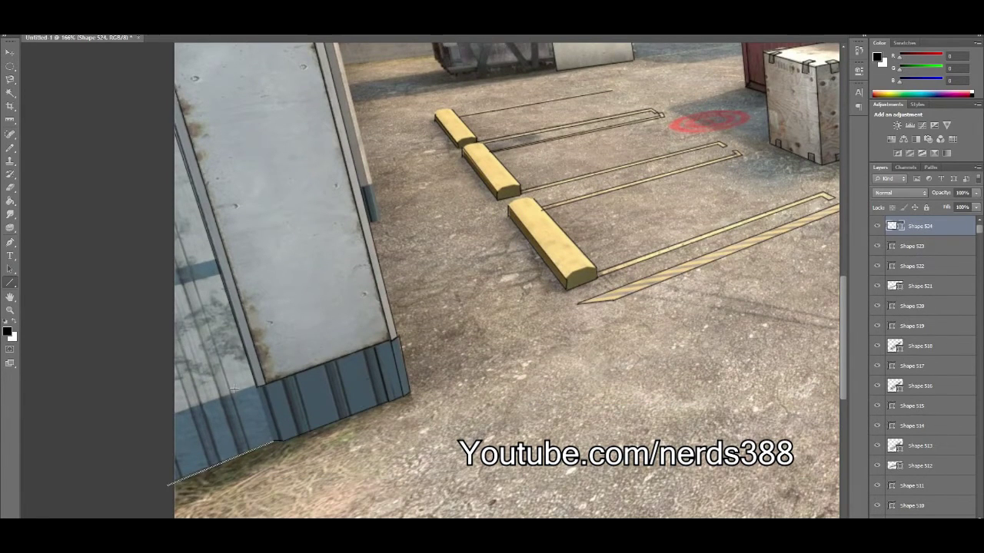
- Outline the blue building panel's top and bottom-left edges and its vertical ribs
drag(256, 387, 146, 422)
drag(170, 314, 157, 348)
drag(207, 466, 185, 430)
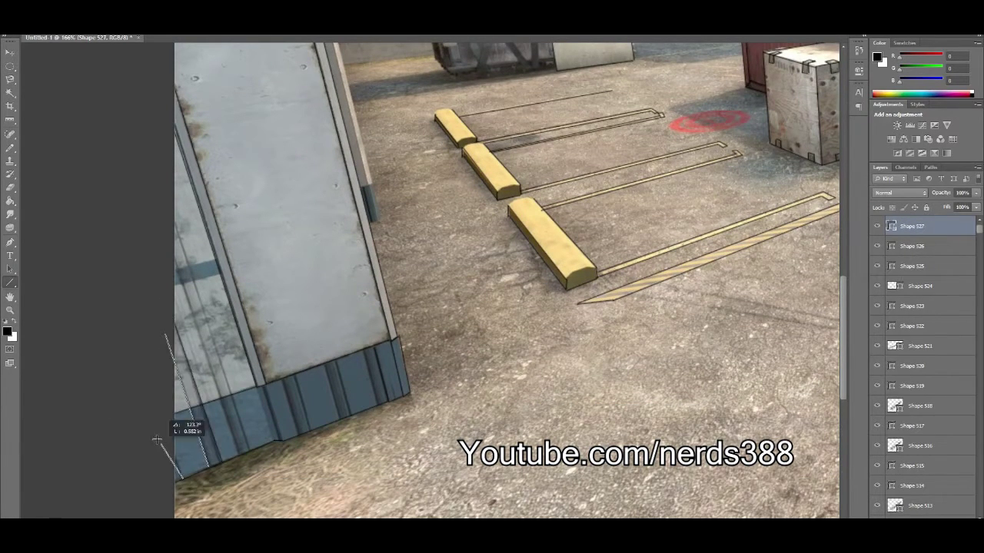
drag(182, 481, 159, 415)
drag(166, 236, 166, 238)
drag(256, 456, 228, 386)
drag(217, 260, 142, 275)
drag(299, 436, 299, 436)
mouse_move(295, 376)
mouse_down()
mouse_move(310, 429)
mouse_move(339, 419)
mouse_up()
drag(336, 361, 350, 415)
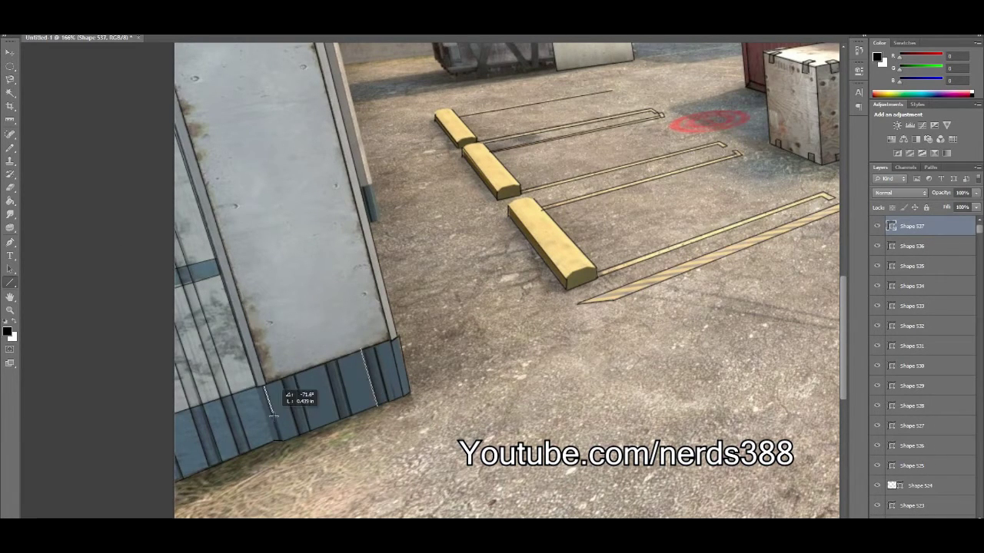
drag(273, 416, 268, 413)
- Trace the tall wall edge and outline the rusty pole
scroll(381, 364, up, 2)
scroll(380, 363, up, 2)
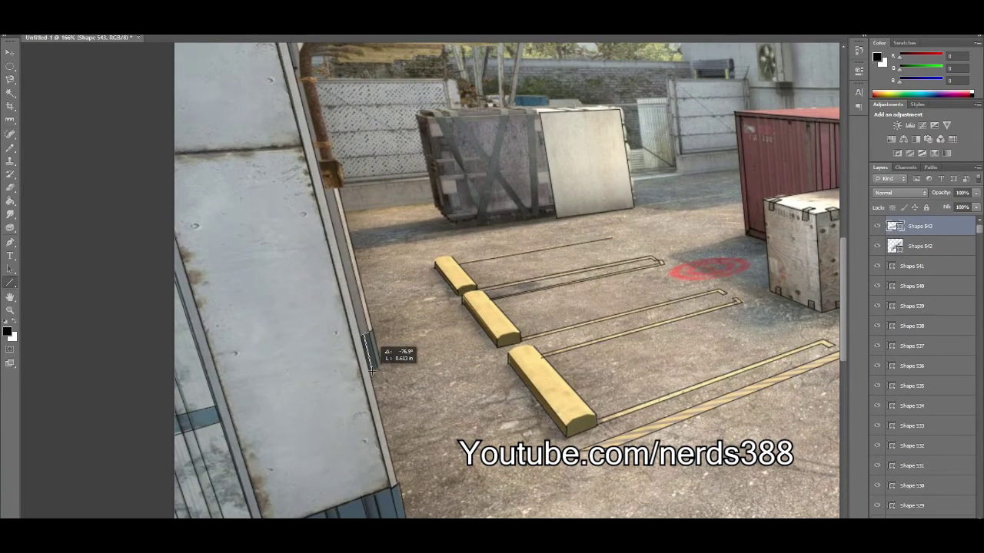
drag(372, 371, 372, 370)
scroll(392, 354, up, 1)
mouse_move(326, 219)
mouse_down()
mouse_move(346, 150)
mouse_move(330, 96)
mouse_move(323, 123)
mouse_up()
scroll(328, 178, up, 1)
scroll(328, 178, up, 1)
mouse_move(322, 161)
mouse_down()
mouse_move(312, 186)
mouse_move(342, 215)
mouse_move(338, 229)
mouse_up()
scroll(338, 229, up, 2)
- Outline the crate's edges and its X-shaped strap
mouse_move(534, 253)
mouse_down()
mouse_move(538, 355)
mouse_move(531, 250)
mouse_move(513, 248)
mouse_up()
mouse_move(477, 351)
mouse_down()
mouse_move(513, 249)
mouse_move(553, 243)
mouse_move(542, 247)
mouse_up()
drag(542, 247, 504, 246)
drag(497, 306, 535, 356)
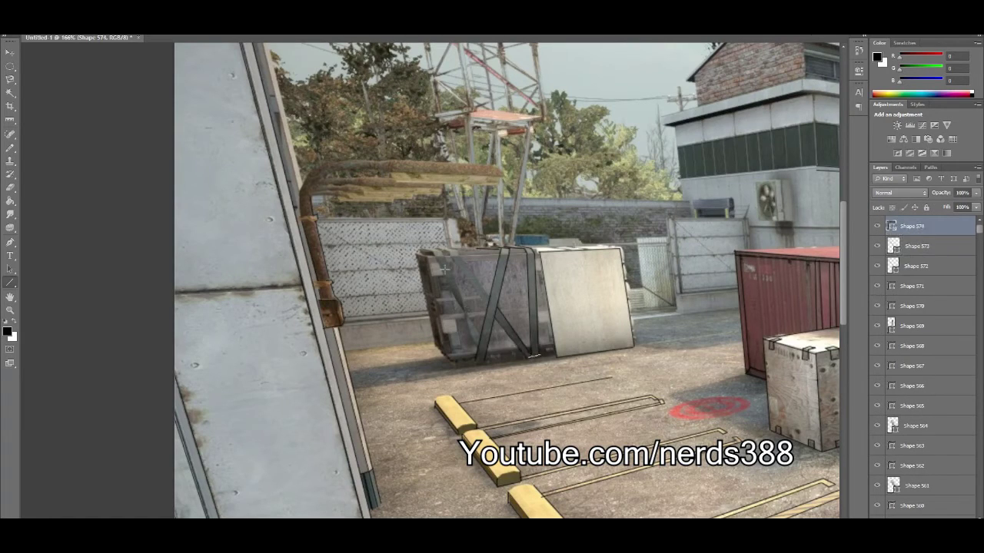
drag(487, 310, 497, 306)
mouse_move(456, 250)
mouse_down()
mouse_move(434, 250)
mouse_move(500, 339)
mouse_move(455, 282)
mouse_move(447, 249)
mouse_move(542, 244)
mouse_move(500, 250)
mouse_up()
- Outline a small rectangle on the crate, its top edge and its right post
scroll(505, 249, up, 1)
scroll(539, 307, up, 3)
mouse_move(592, 321)
mouse_down()
mouse_move(788, 312)
mouse_move(570, 326)
mouse_up()
drag(611, 370, 613, 392)
mouse_move(613, 391)
mouse_down()
mouse_move(582, 391)
mouse_move(582, 367)
mouse_up()
drag(565, 232, 614, 228)
drag(615, 228, 698, 227)
mouse_move(782, 226)
mouse_down()
mouse_move(769, 265)
mouse_move(773, 235)
mouse_up()
drag(784, 231, 794, 372)
drag(795, 372, 795, 351)
- Trace the crate's bottom edge, long left edge and lower lines
scroll(783, 358, down, 1)
drag(653, 389, 655, 388)
drag(673, 384, 757, 374)
drag(772, 373, 803, 372)
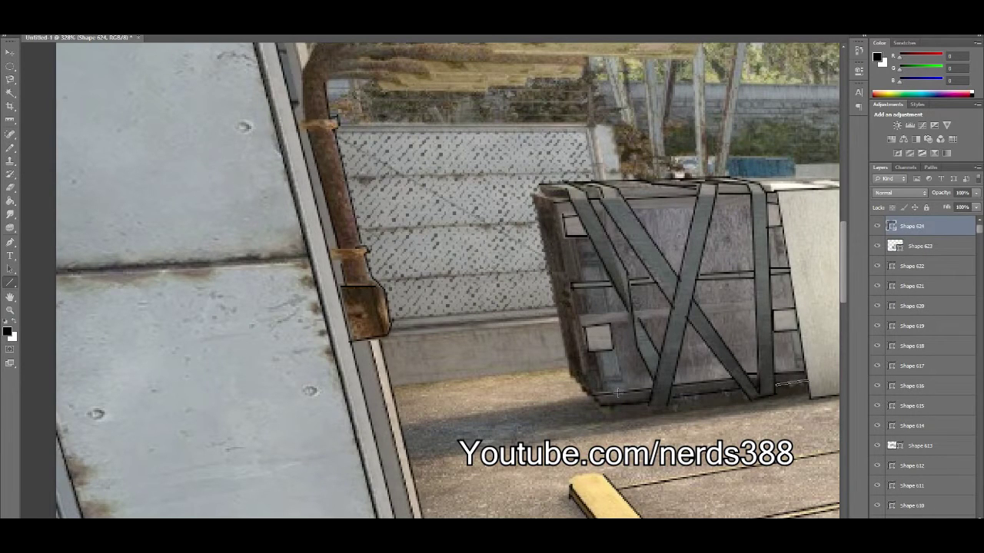
drag(556, 199, 557, 198)
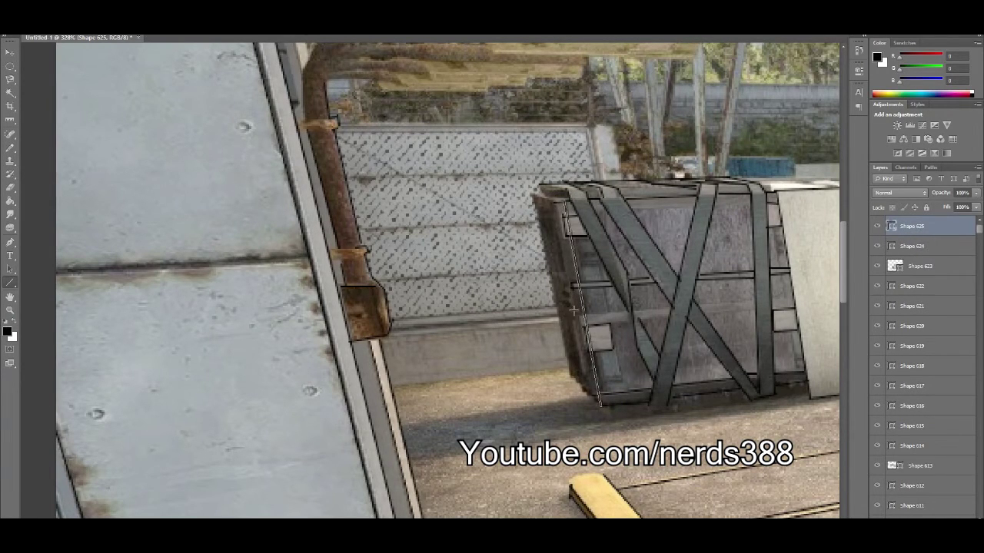
drag(599, 403, 569, 375)
mouse_move(569, 375)
mouse_down()
mouse_move(536, 197)
mouse_move(570, 186)
mouse_move(624, 192)
mouse_up()
scroll(624, 192, up, 3)
mouse_move(561, 372)
mouse_down()
mouse_move(389, 375)
mouse_move(572, 388)
mouse_up()
drag(389, 435, 569, 395)
mouse_move(591, 438)
mouse_down()
mouse_move(803, 419)
mouse_move(615, 454)
mouse_up()
scroll(730, 326, up, 3)
- Trace the grating's right edge and horizontal lines under the wooden beam
mouse_move(588, 232)
mouse_down()
mouse_move(600, 287)
mouse_move(590, 192)
mouse_move(570, 216)
mouse_up()
mouse_move(484, 197)
mouse_down()
mouse_move(326, 197)
mouse_move(591, 207)
mouse_move(326, 219)
mouse_move(591, 227)
mouse_up()
drag(591, 227, 334, 241)
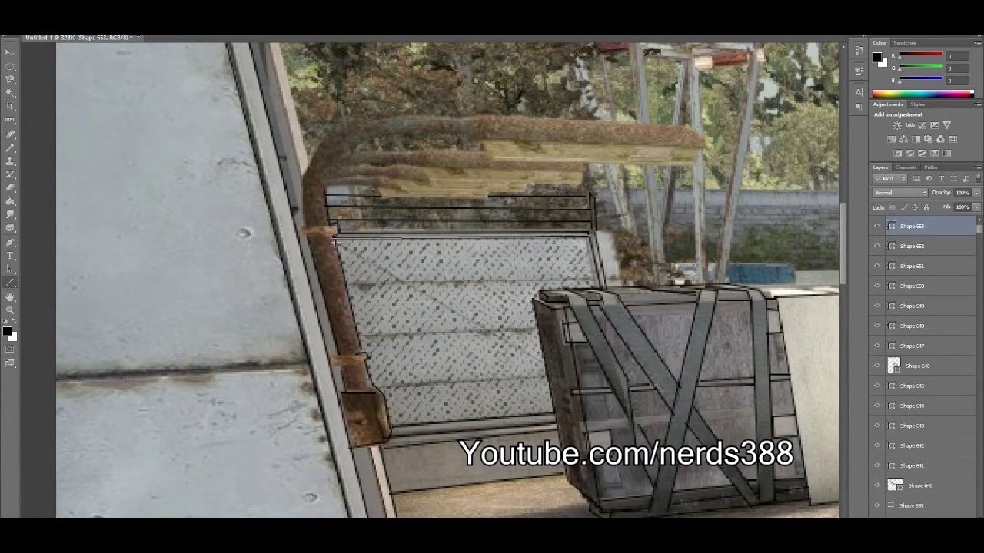
drag(547, 367, 543, 365)
drag(598, 280, 341, 280)
drag(358, 333, 541, 334)
drag(541, 385, 376, 386)
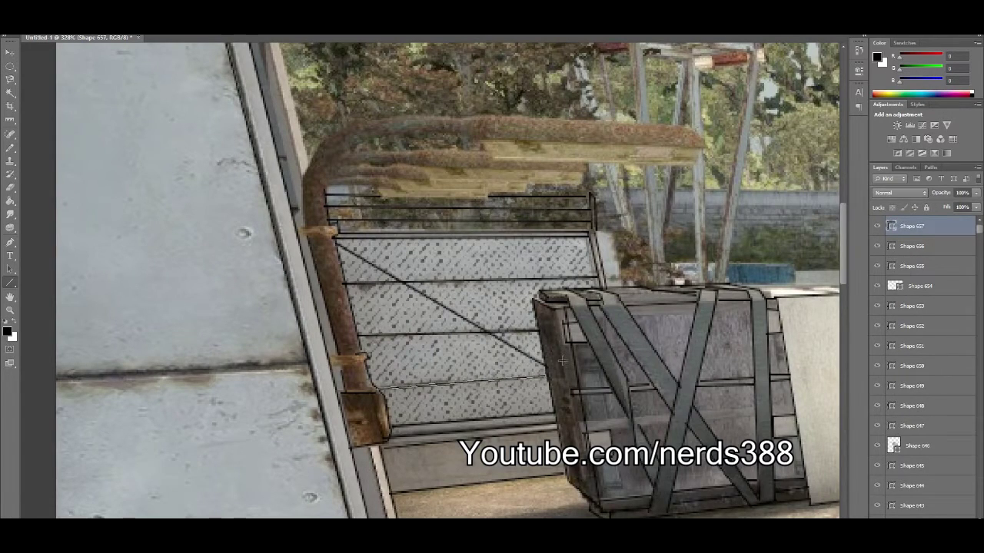
- Outline the tower posts and legs with vertical black lines
scroll(703, 222, up, 3)
scroll(703, 222, up, 2)
drag(721, 382, 759, 156)
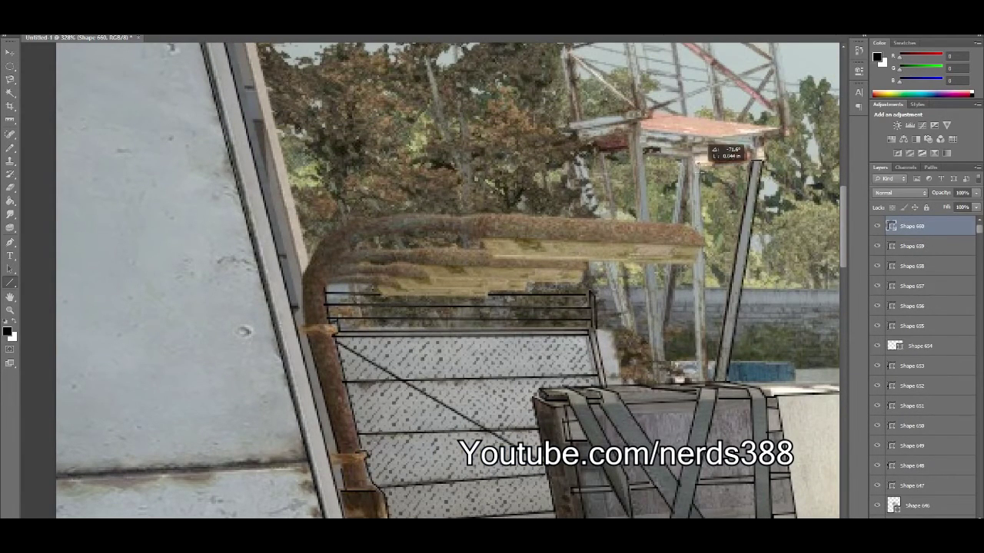
drag(709, 381, 689, 219)
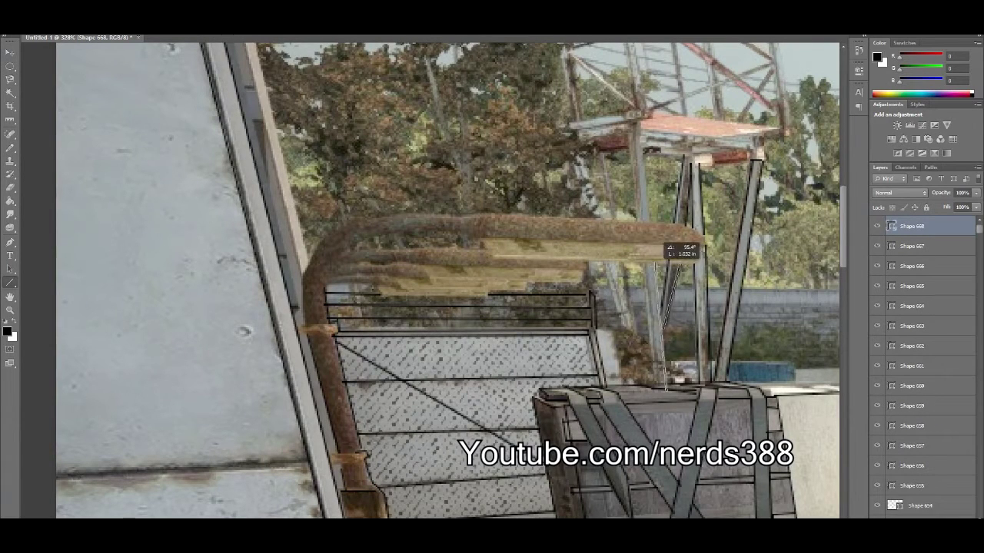
drag(604, 260, 604, 261)
drag(652, 387, 665, 263)
drag(607, 292, 630, 338)
scroll(732, 367, down, 1)
drag(719, 343, 800, 346)
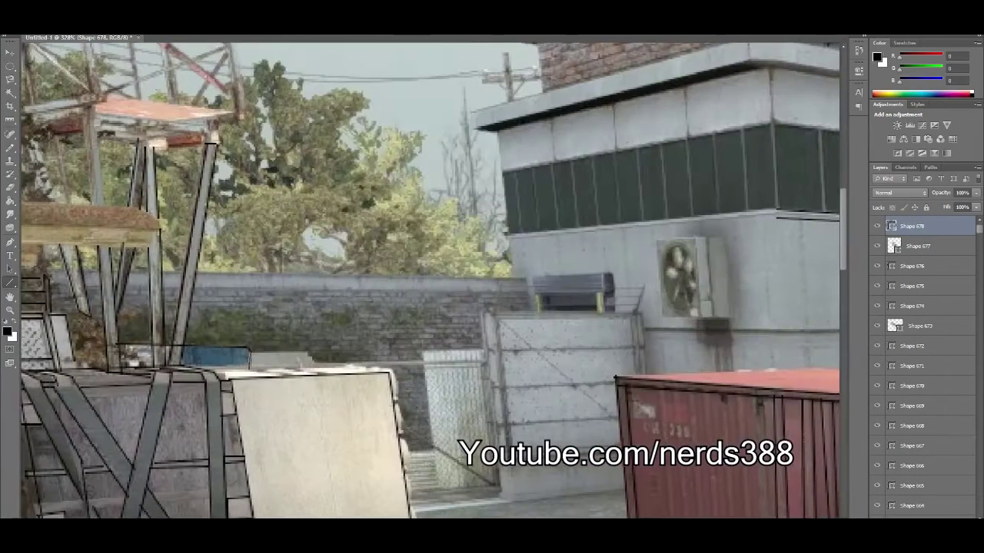
scroll(815, 350, right, 10)
- Trace the gate's top edge, posts, horizontal bars and diagonal brace
mouse_move(306, 355)
mouse_down()
mouse_move(484, 362)
mouse_move(499, 454)
mouse_move(485, 313)
mouse_up()
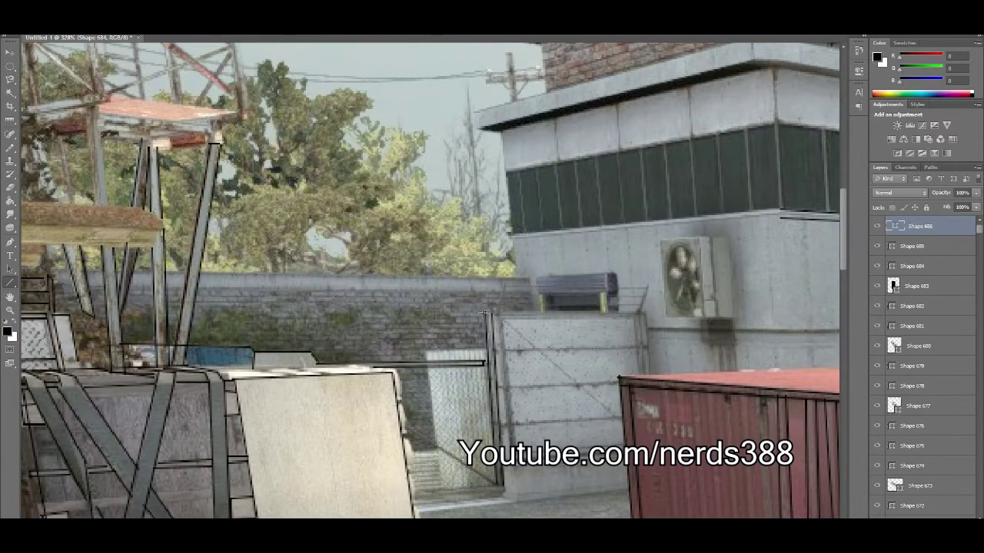
mouse_move(647, 315)
mouse_down()
mouse_move(648, 377)
mouse_move(503, 350)
mouse_up()
drag(622, 419, 507, 423)
drag(623, 384, 507, 384)
drag(501, 314, 509, 455)
drag(490, 313, 500, 449)
drag(578, 423, 624, 425)
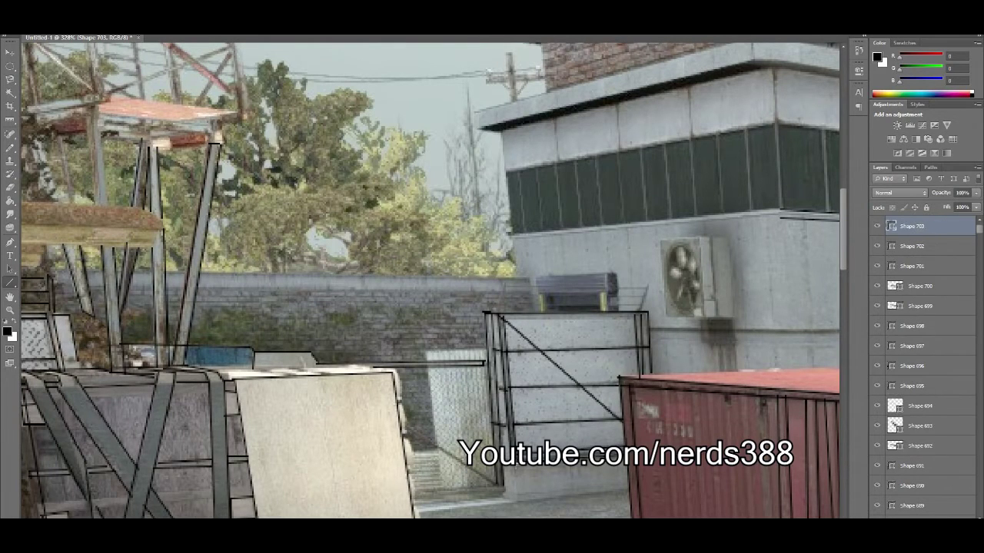
- Trace the fence's bottom edge and the ground edge below the gate
scroll(491, 308, down, 1)
drag(512, 411, 627, 408)
drag(501, 446, 629, 435)
mouse_move(474, 429)
mouse_down()
mouse_move(503, 436)
mouse_move(403, 377)
mouse_up()
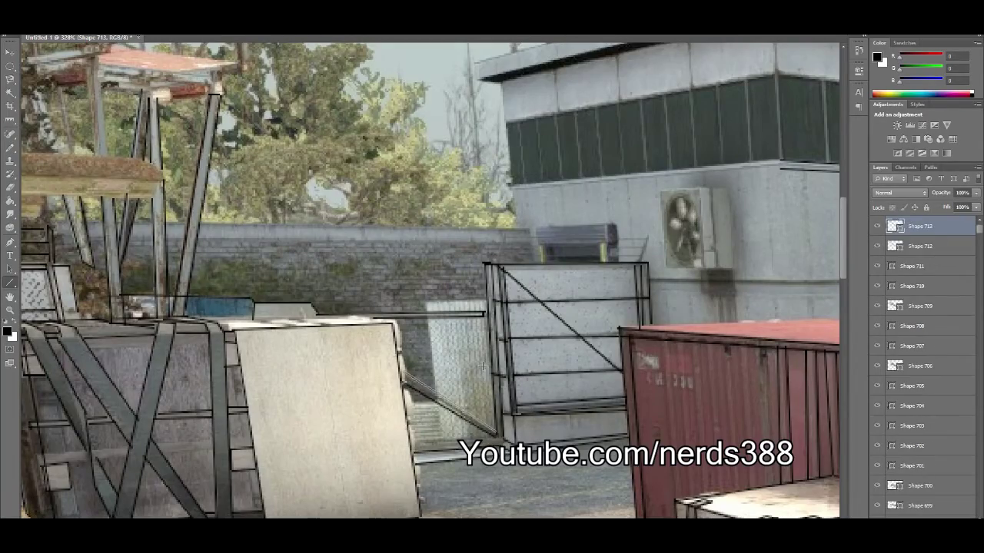
scroll(530, 346, down, 2)
scroll(547, 292, down, 2)
drag(538, 310, 630, 294)
mouse_move(421, 319)
mouse_down()
mouse_move(626, 292)
mouse_move(631, 307)
mouse_up()
scroll(652, 339, down, 3)
scroll(384, 323, down, 3)
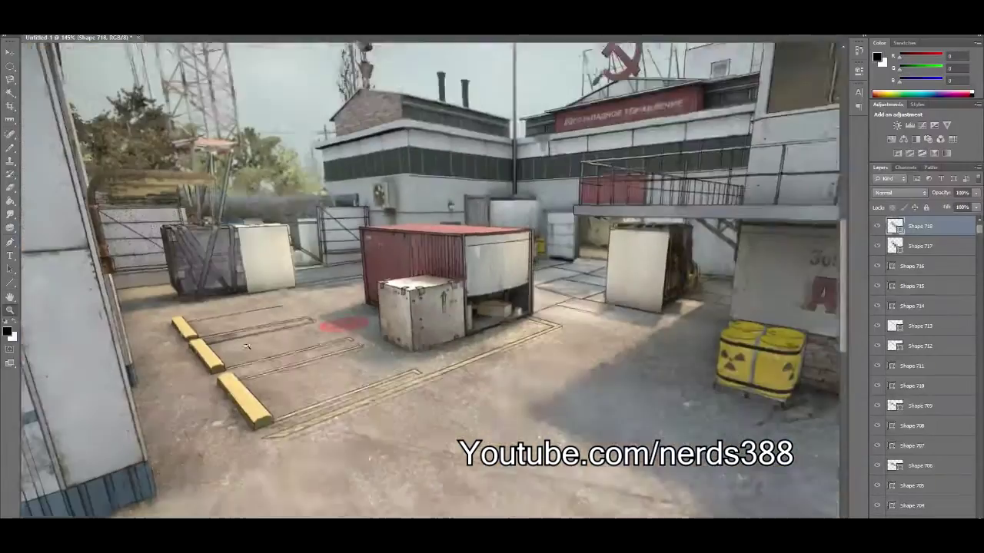
- Add two more outline lines in the scene and outline the tower platform
scroll(100, 298, down, 2)
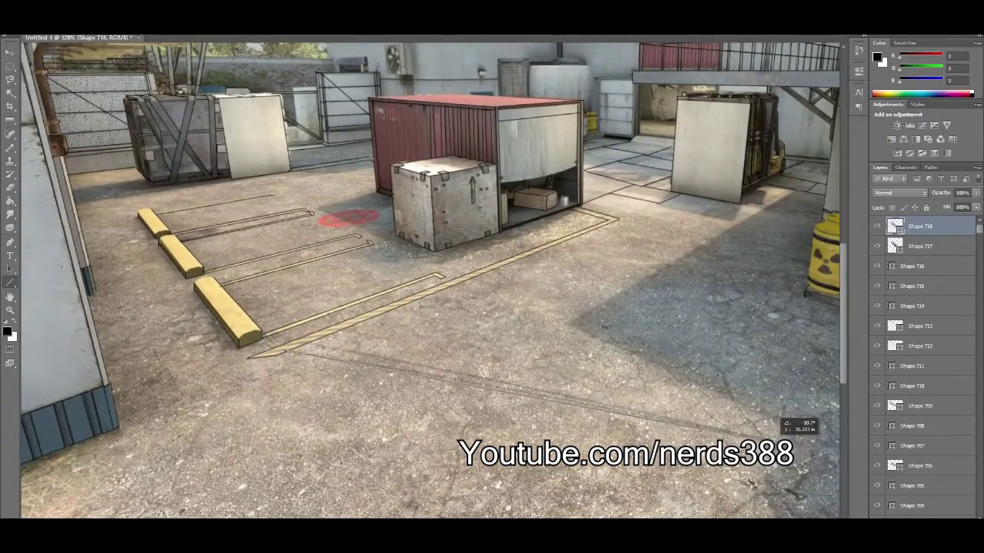
drag(780, 422, 780, 423)
drag(661, 420, 315, 323)
scroll(570, 345, up, 3)
scroll(570, 345, up, 2)
mouse_move(169, 257)
mouse_down()
mouse_move(215, 261)
mouse_move(161, 273)
mouse_up()
drag(161, 273, 213, 271)
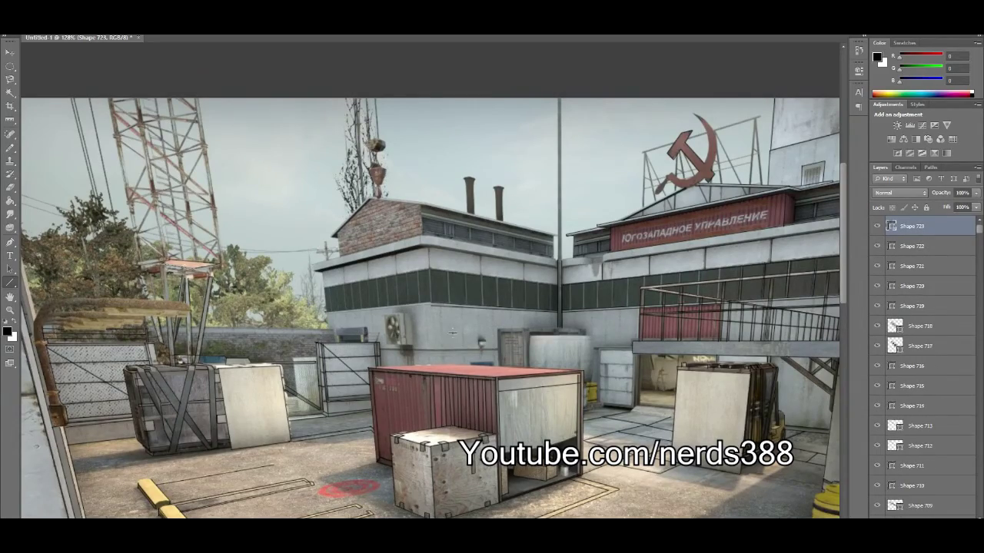
- Hide and show Layer 1 twice to compare the line art with and without the photo
scroll(399, 312, down, 5)
drag(978, 228, 974, 517)
click(877, 515)
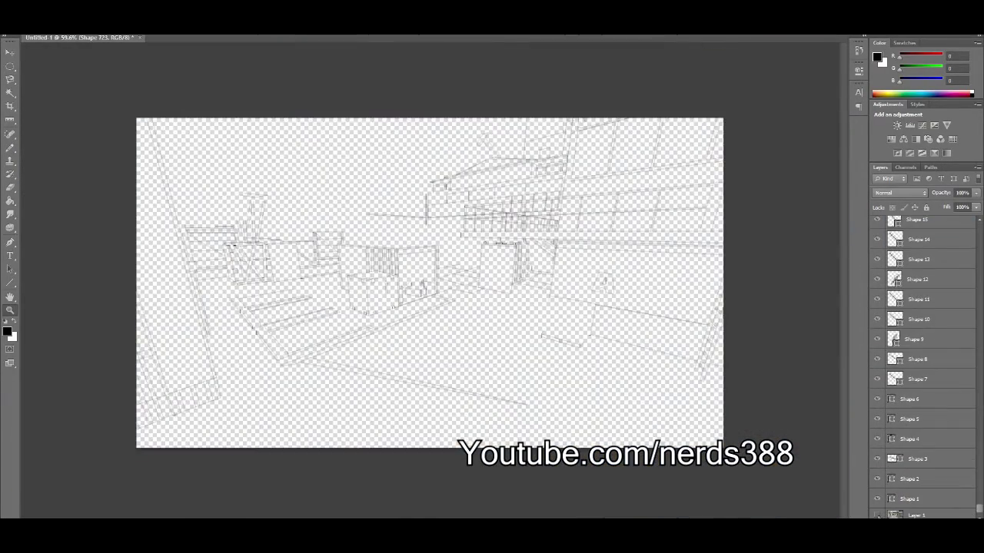
click(877, 515)
click(877, 515)
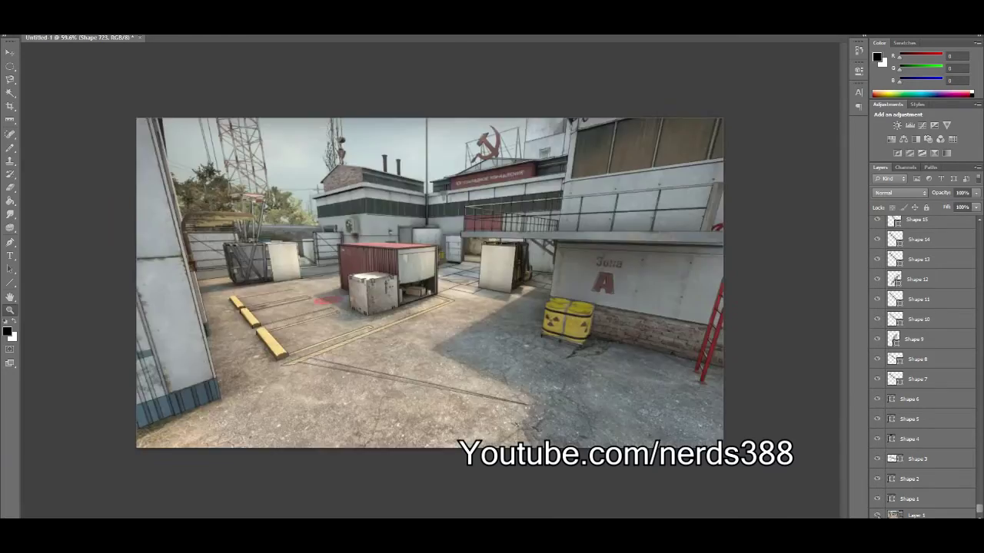
click(877, 515)
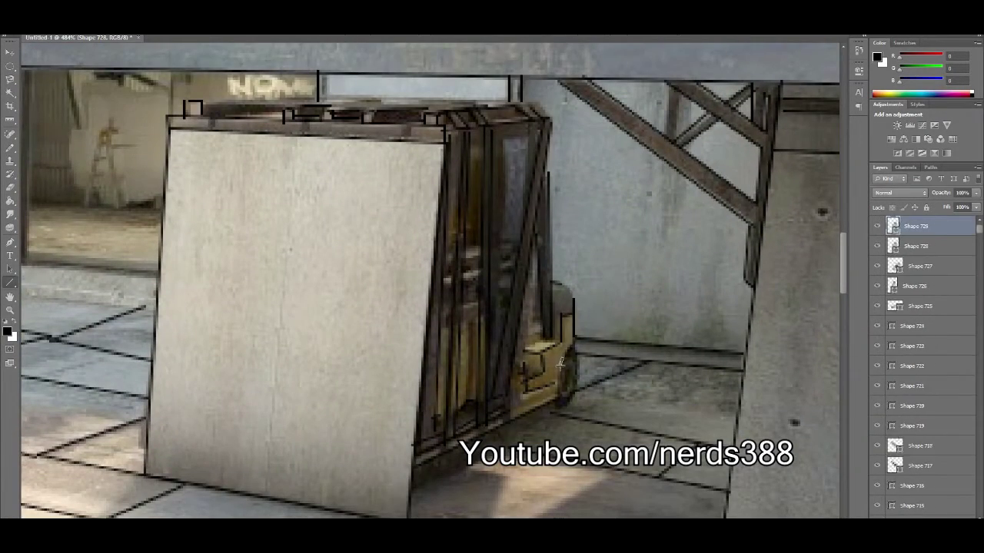
- Trace the forklift's back edge, lower back and window, plus the roof lines above it
drag(555, 380, 555, 396)
mouse_move(573, 295)
mouse_down()
mouse_move(553, 282)
mouse_move(572, 324)
mouse_move(551, 299)
mouse_up()
mouse_move(538, 338)
mouse_down()
mouse_move(531, 350)
mouse_move(469, 346)
mouse_move(543, 338)
mouse_move(531, 346)
mouse_move(476, 315)
mouse_move(451, 337)
mouse_move(467, 290)
mouse_move(498, 299)
mouse_move(531, 288)
mouse_move(530, 196)
mouse_up()
scroll(530, 346, up, 1)
scroll(492, 323, up, 1)
mouse_move(501, 298)
mouse_down()
mouse_move(501, 196)
mouse_move(529, 194)
mouse_move(468, 188)
mouse_up()
scroll(499, 189, up, 1)
mouse_move(326, 199)
mouse_down()
mouse_move(538, 208)
mouse_move(184, 205)
mouse_move(461, 206)
mouse_up()
drag(369, 223, 489, 219)
drag(367, 219, 369, 220)
- Draw four horizontal black lines across the garage door
scroll(430, 308, left, 10)
drag(421, 308, 299, 303)
drag(421, 256, 299, 251)
drag(421, 206, 301, 204)
drag(421, 150, 300, 148)
- Outline the garage door's edges, corners, jambs, threshold and the floor edge past the doorway
drag(300, 350, 300, 357)
mouse_move(300, 357)
mouse_down()
mouse_move(421, 360)
mouse_move(423, 158)
mouse_up()
drag(296, 142, 301, 142)
drag(294, 348, 294, 350)
drag(295, 347, 302, 348)
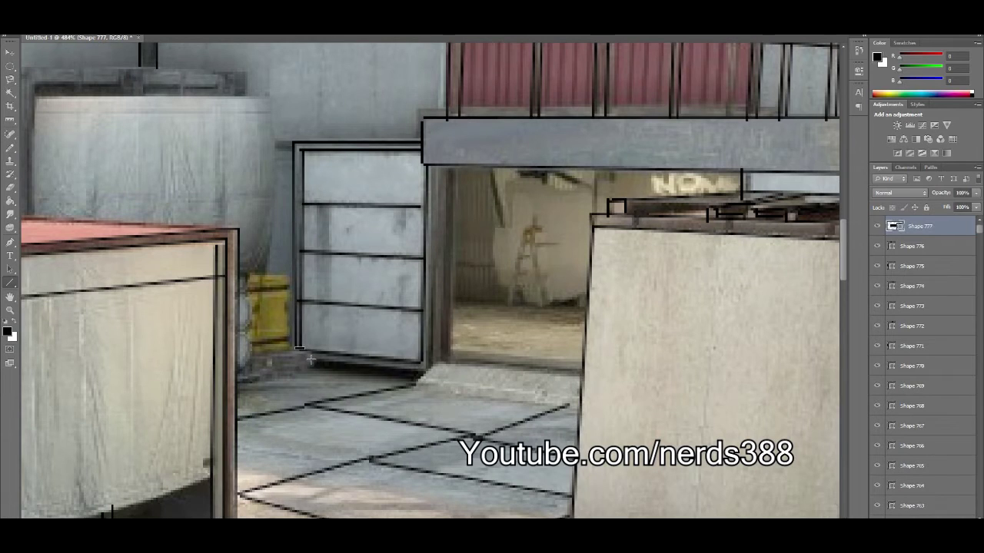
drag(425, 368, 425, 367)
drag(426, 366, 427, 163)
drag(415, 386, 415, 386)
drag(415, 386, 580, 408)
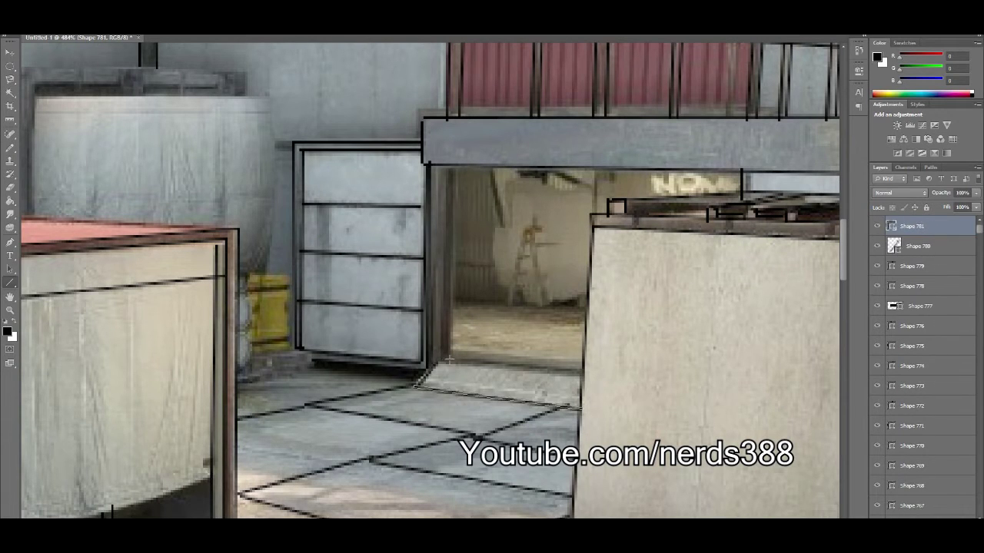
mouse_move(453, 165)
mouse_down()
mouse_move(444, 358)
mouse_move(582, 371)
mouse_up()
- Trace the ladder in the doorway: rails, crossbar, diagonal braces and short lines at its foot
scroll(511, 331, up, 1)
scroll(511, 330, up, 1)
mouse_move(527, 270)
mouse_down()
mouse_move(507, 347)
mouse_move(550, 344)
mouse_move(547, 283)
mouse_move(559, 283)
mouse_up()
mouse_move(558, 281)
mouse_down()
mouse_move(527, 270)
mouse_move(544, 269)
mouse_move(547, 282)
mouse_move(539, 345)
mouse_up()
mouse_move(547, 297)
mouse_down()
mouse_move(553, 323)
mouse_move(540, 339)
mouse_up()
drag(539, 338, 553, 346)
mouse_move(535, 291)
mouse_down()
mouse_move(525, 302)
mouse_move(501, 291)
mouse_up()
scroll(507, 292, up, 1)
drag(490, 235, 503, 292)
drag(450, 330, 495, 329)
drag(507, 369, 582, 372)
- Outline the barrel top, the red container's top edge and the top of the blue box
scroll(246, 309, down, 1)
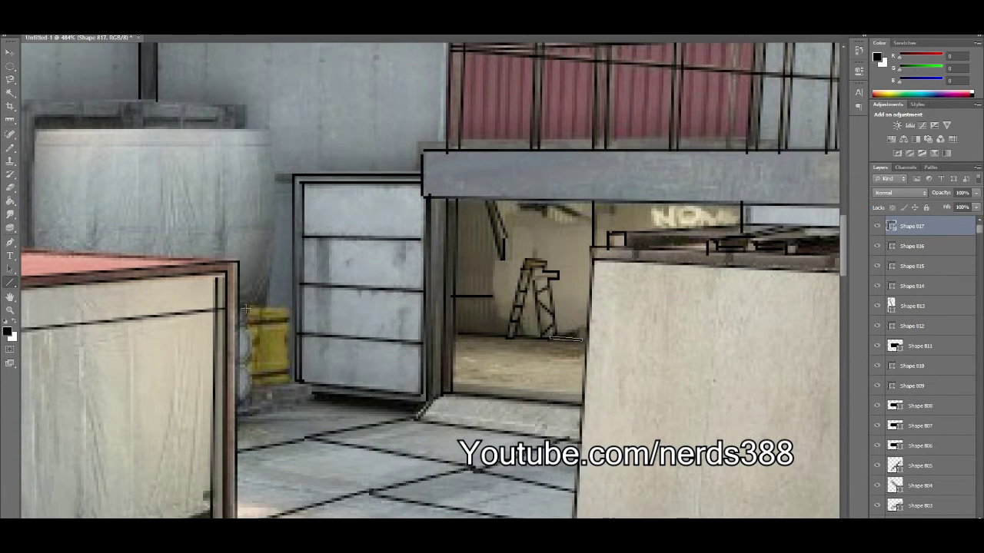
scroll(245, 309, left, 4)
drag(170, 127, 407, 127)
drag(233, 129, 233, 253)
drag(174, 129, 172, 246)
scroll(246, 308, left, 15)
mouse_move(838, 254)
mouse_down()
mouse_move(429, 238)
mouse_move(140, 250)
mouse_up()
drag(524, 231, 613, 231)
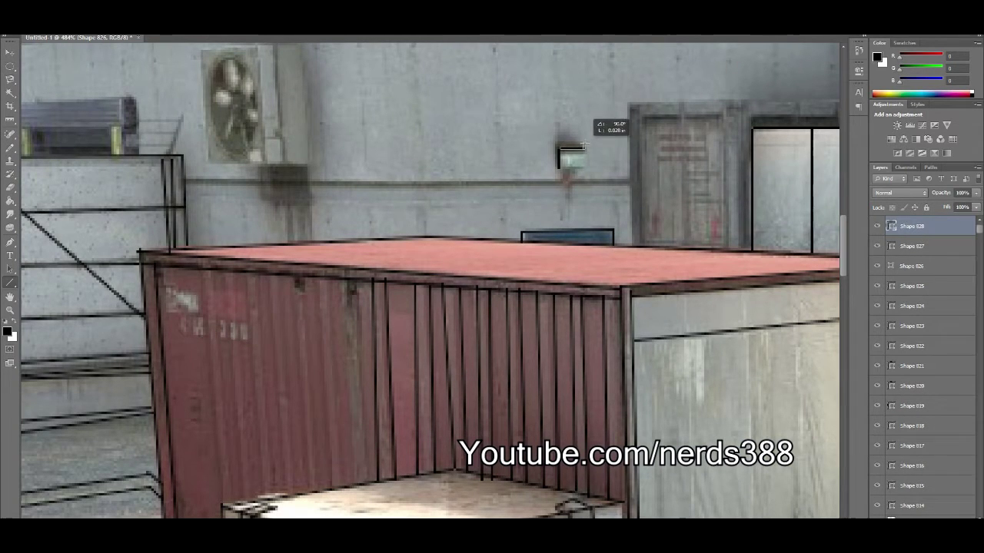
- Outline the wall lamp and its bracket with black lines
drag(558, 148, 557, 166)
drag(555, 144, 575, 144)
drag(555, 165, 587, 166)
mouse_move(587, 145)
mouse_down()
mouse_move(588, 166)
mouse_move(587, 145)
mouse_up()
drag(566, 166, 587, 166)
- Box in the fan unit, trace the roof edge and outline the AC unit
scroll(285, 163, up, 1)
drag(309, 204, 203, 205)
mouse_move(203, 204)
mouse_down()
mouse_move(203, 91)
mouse_move(302, 90)
mouse_move(262, 201)
mouse_move(279, 89)
mouse_move(430, 226)
mouse_up()
mouse_move(167, 204)
mouse_down()
mouse_move(569, 162)
mouse_move(169, 198)
mouse_up()
drag(323, 254, 215, 253)
drag(369, 273, 356, 297)
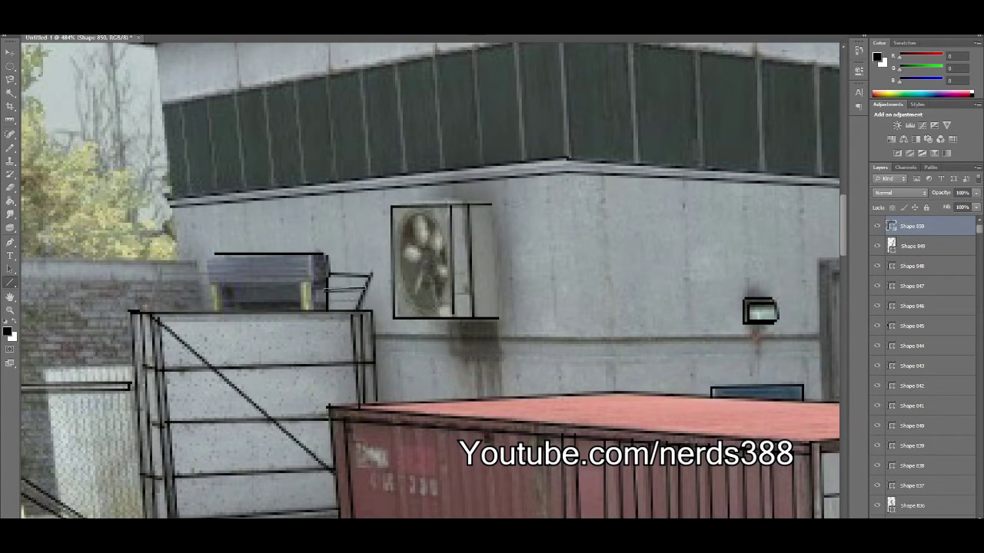
mouse_move(218, 306)
mouse_down()
mouse_move(218, 315)
mouse_move(218, 265)
mouse_move(308, 254)
mouse_up()
drag(219, 254, 246, 231)
- Trace the wall's top and lower edges, with lines across the AC unit top and wall end
scroll(247, 229, up, 2)
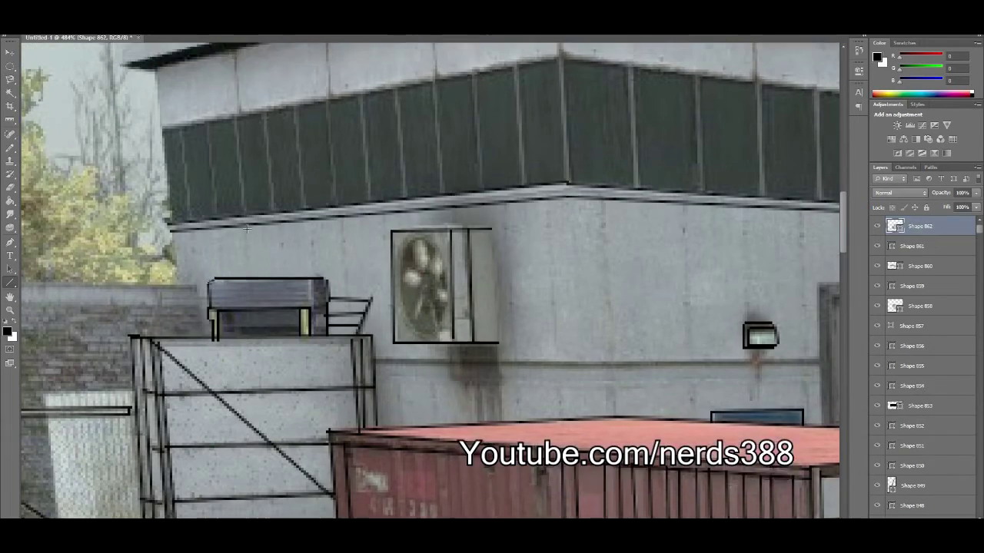
scroll(248, 228, left, 5)
scroll(248, 228, left, 5)
drag(800, 289, 92, 278)
mouse_move(94, 278)
mouse_down()
mouse_move(94, 299)
mouse_move(177, 300)
mouse_up()
drag(146, 304, 175, 304)
mouse_move(265, 279)
mouse_down()
mouse_move(265, 299)
mouse_move(805, 311)
mouse_up()
drag(816, 289, 803, 327)
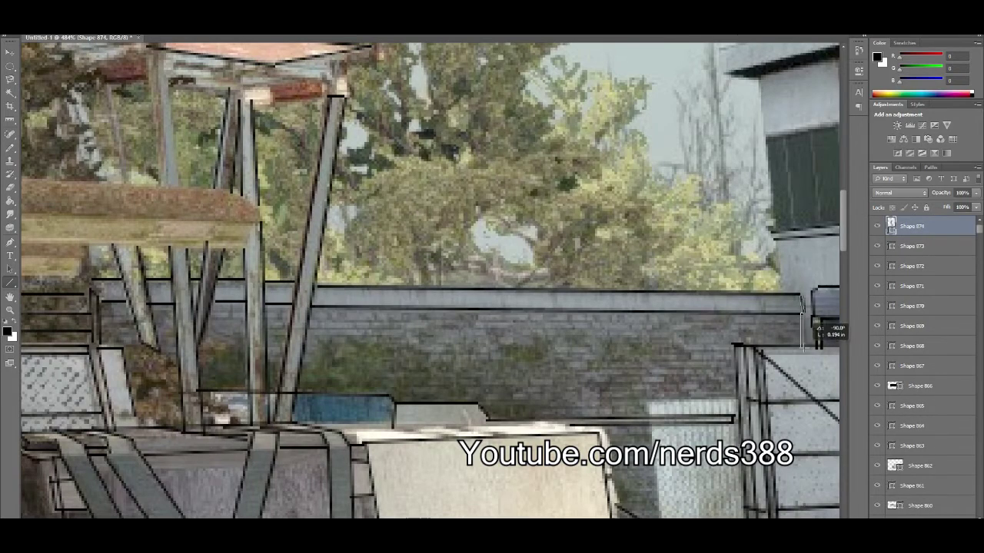
- Add lines down the tower beams further down the image
scroll(819, 329, down, 3)
drag(736, 315, 647, 317)
drag(668, 424, 671, 514)
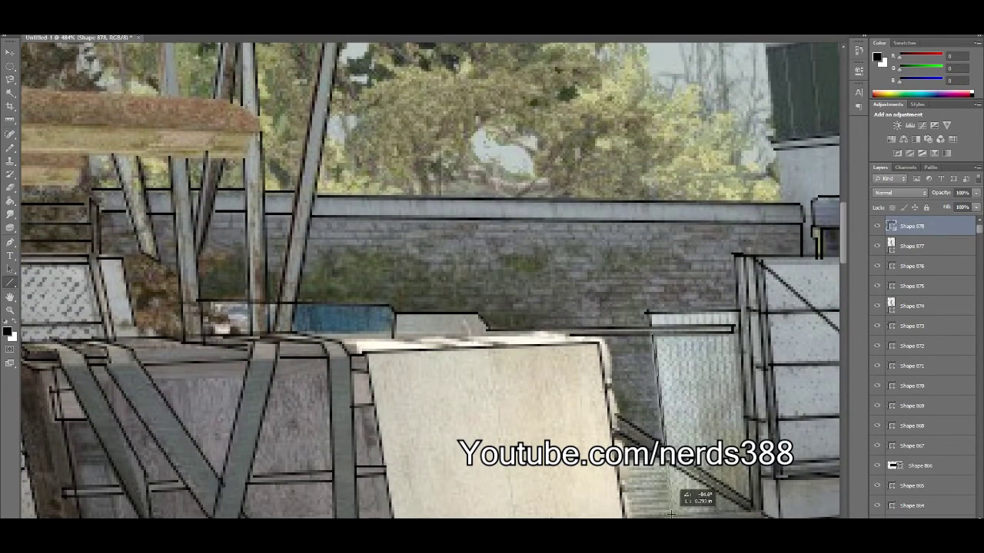
scroll(507, 338, down, 1)
scroll(532, 328, down, 1)
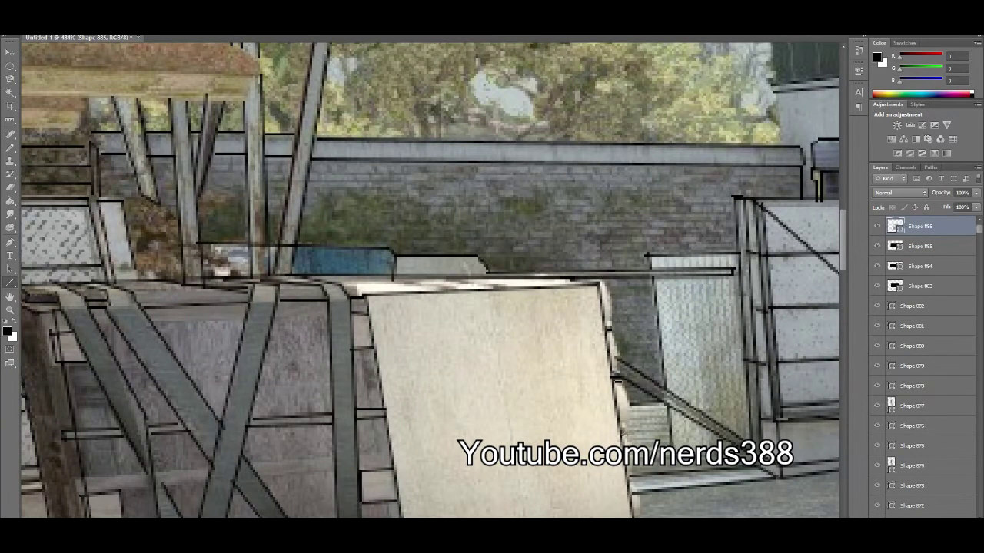
scroll(515, 409, down, 1)
scroll(515, 408, down, 3)
mouse_move(169, 334)
mouse_down()
mouse_move(335, 318)
mouse_move(386, 329)
mouse_move(114, 350)
mouse_up()
scroll(307, 350, down, 5)
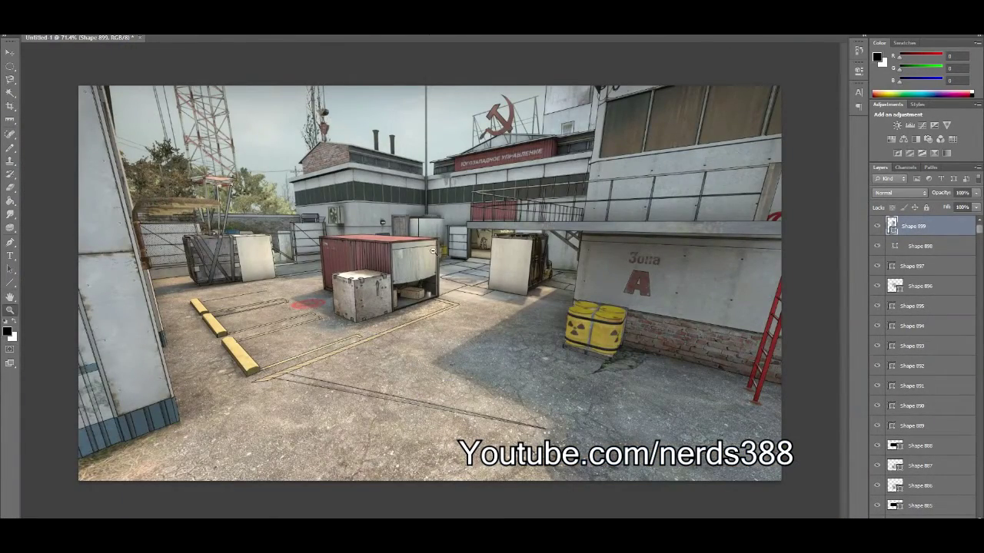
drag(978, 228, 979, 511)
- Toggle Layer 1's visibility to compare the line art alone against the photo
click(876, 516)
click(876, 516)
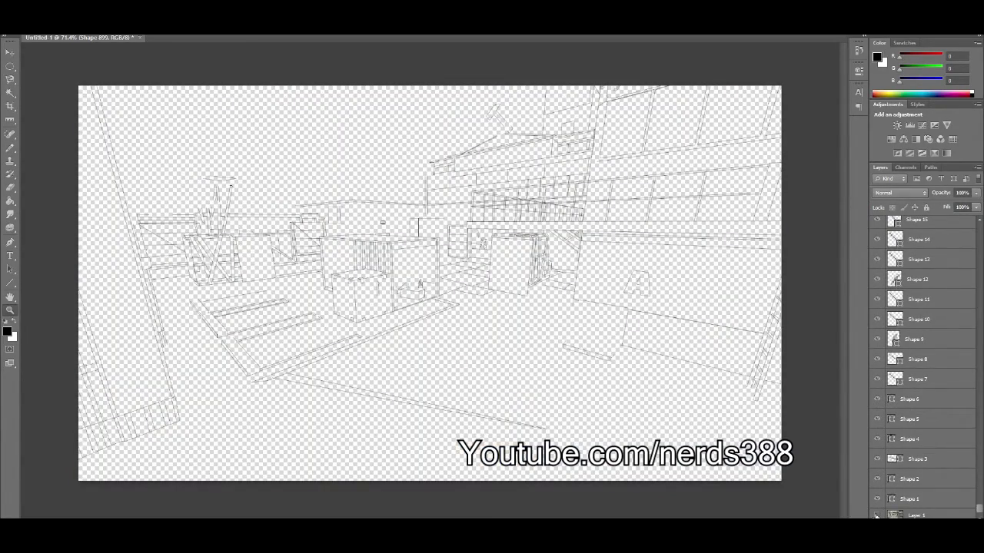
click(877, 516)
scroll(370, 202, up, 5)
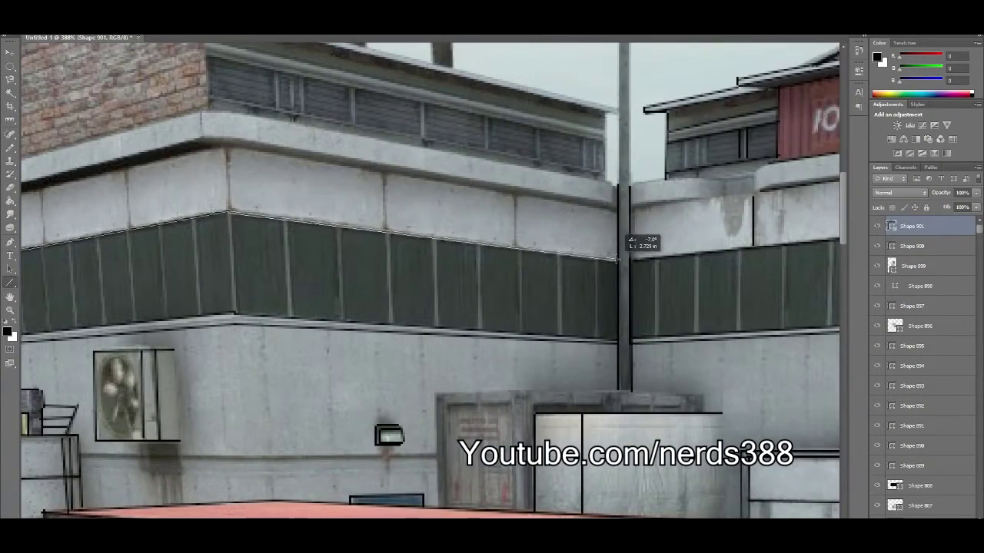
- Trace the roof edge and the vertical panel edges across the window band
drag(615, 209, 229, 145)
drag(381, 192, 380, 244)
drag(465, 166, 465, 229)
drag(568, 148, 568, 212)
drag(725, 173, 729, 323)
drag(680, 227, 677, 288)
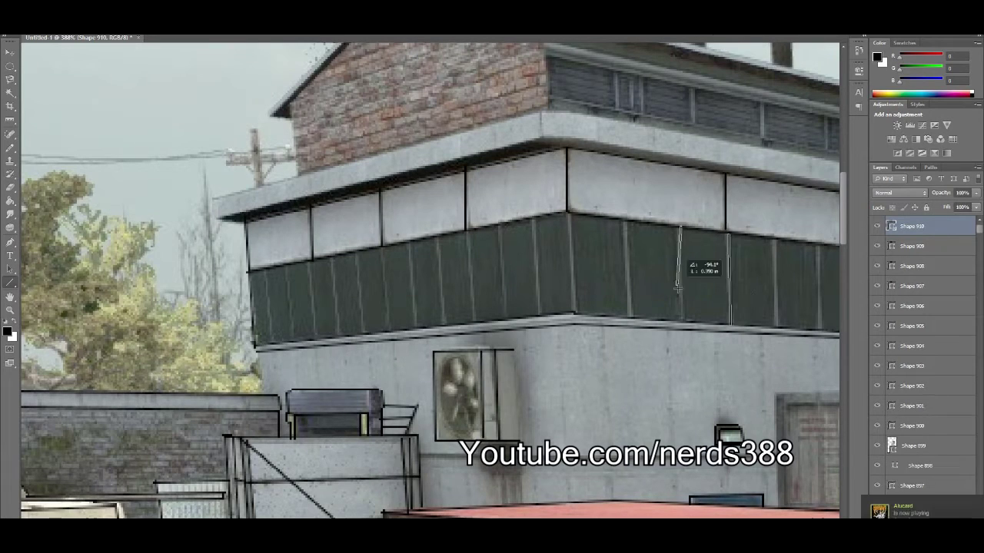
drag(534, 242, 532, 311)
drag(500, 224, 500, 316)
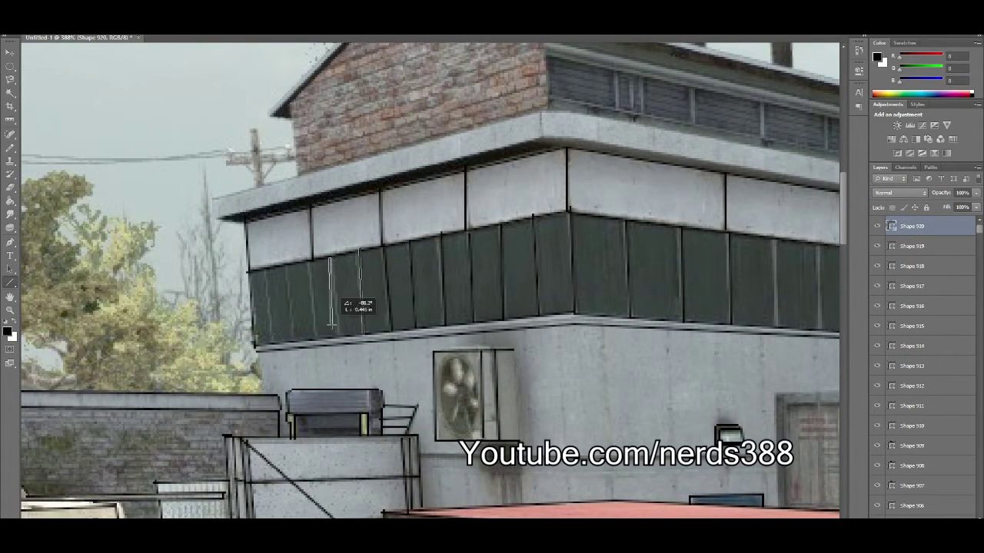
- Outline the roof slab's top edge, the brick corner and the gable's edge
scroll(398, 173, up, 3)
mouse_move(543, 188)
mouse_down()
mouse_move(543, 161)
mouse_move(216, 246)
mouse_move(215, 269)
mouse_up()
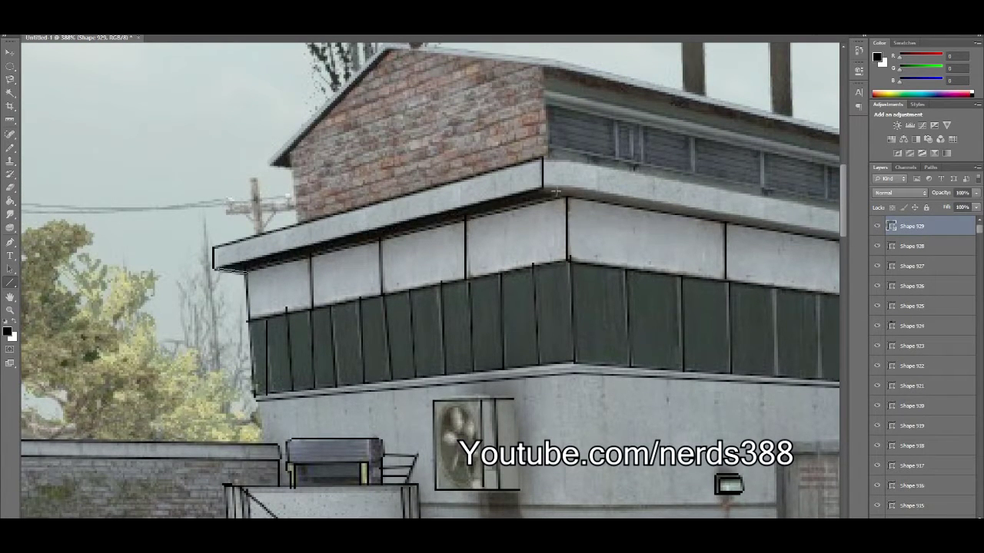
drag(555, 191, 433, 183)
mouse_move(759, 232)
mouse_down()
mouse_move(676, 250)
mouse_move(264, 159)
mouse_move(264, 100)
mouse_up()
scroll(264, 159, up, 1)
drag(264, 100, 134, 77)
scroll(134, 78, down, 3)
scroll(159, 194, up, 3)
mouse_move(273, 81)
mouse_down()
mouse_move(159, 194)
mouse_move(183, 253)
mouse_up()
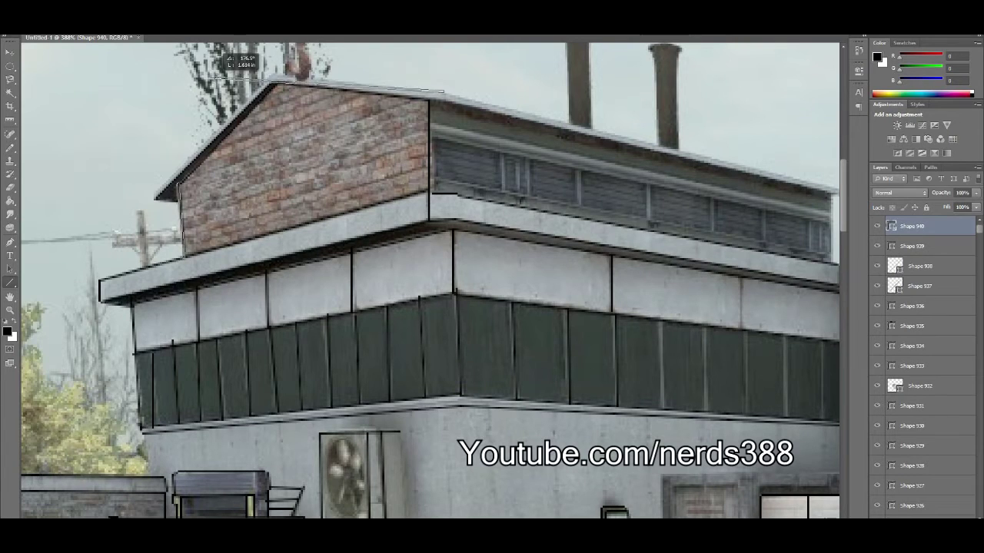
- Outline the upper windows with top lines, four dividers and the sill
drag(277, 78, 158, 196)
drag(430, 121, 834, 207)
drag(434, 193, 830, 254)
drag(452, 127, 501, 192)
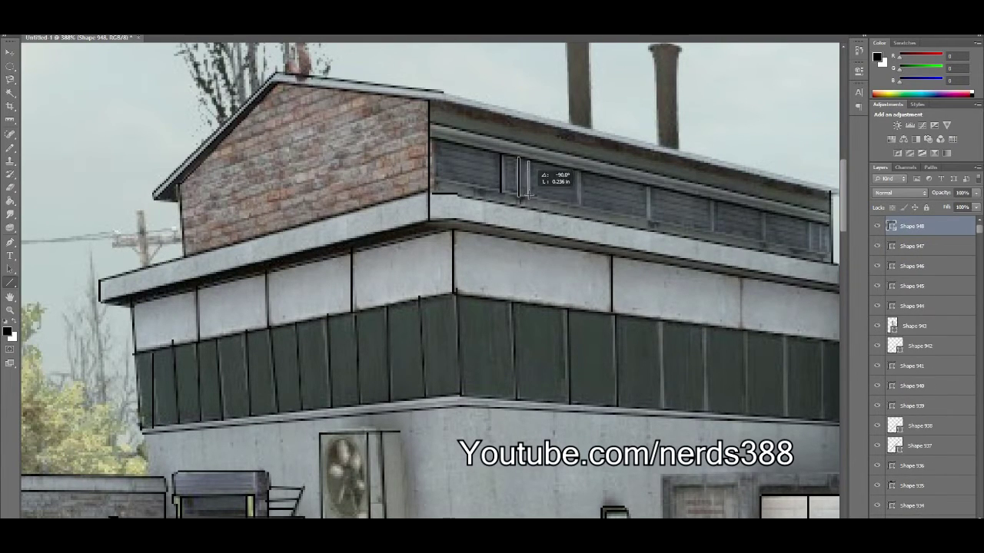
drag(580, 205, 580, 206)
drag(648, 188, 648, 228)
drag(712, 200, 713, 235)
drag(764, 211, 765, 240)
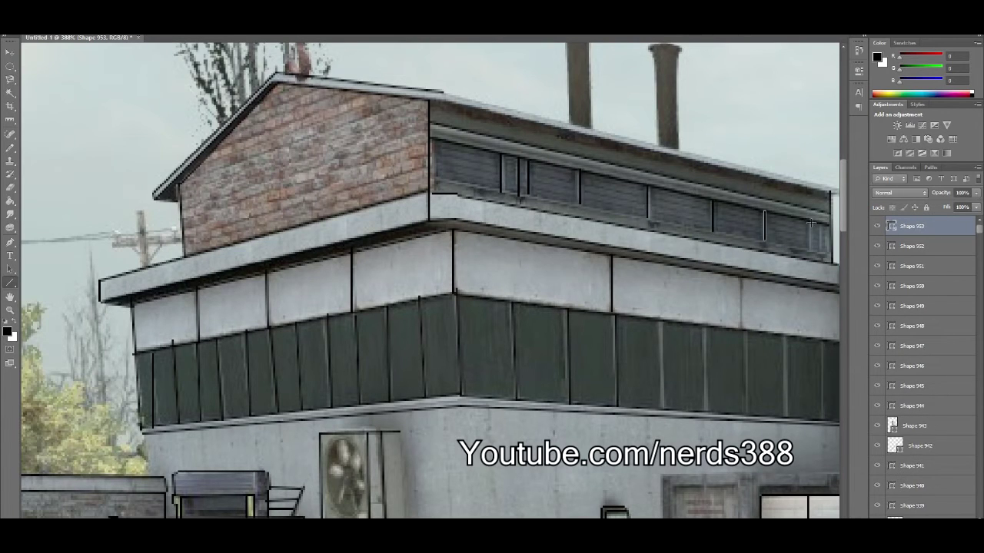
drag(830, 255, 435, 181)
- Trace the chimney edges and caps
drag(827, 198, 426, 116)
scroll(453, 115, up, 2)
mouse_move(554, 188)
mouse_down()
mouse_move(547, 92)
mouse_move(564, 80)
mouse_move(584, 87)
mouse_move(578, 190)
mouse_up()
mouse_move(642, 209)
mouse_down()
mouse_move(637, 113)
mouse_move(651, 108)
mouse_move(667, 114)
mouse_move(664, 212)
mouse_up()
- Outline the red hanging lantern's body, sides, stem, base and roof
scroll(461, 169, up, 3)
drag(257, 220, 282, 214)
mouse_move(283, 215)
mouse_down()
mouse_move(308, 223)
mouse_move(299, 264)
mouse_move(280, 266)
mouse_move(299, 265)
mouse_up()
mouse_move(282, 266)
mouse_down()
mouse_move(283, 296)
mouse_move(295, 300)
mouse_up()
drag(271, 297, 295, 300)
mouse_move(295, 300)
mouse_down()
mouse_move(307, 305)
mouse_move(285, 306)
mouse_up()
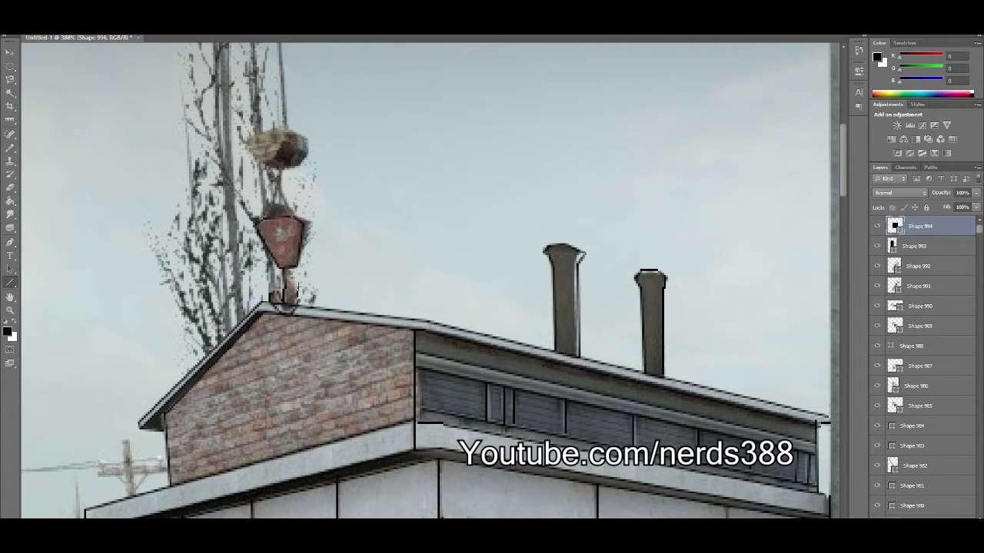
drag(308, 222, 299, 261)
drag(257, 223, 278, 265)
mouse_move(273, 207)
mouse_down()
mouse_move(299, 208)
mouse_move(272, 207)
mouse_up()
mouse_move(300, 207)
mouse_down()
mouse_move(311, 222)
mouse_move(283, 194)
mouse_move(276, 170)
mouse_move(291, 171)
mouse_move(283, 193)
mouse_up()
drag(283, 194, 300, 208)
- Outline the nest and the lantern's upper pole
drag(280, 127, 309, 137)
mouse_move(246, 135)
mouse_down()
mouse_move(280, 127)
mouse_move(309, 137)
mouse_up()
scroll(281, 130, up, 3)
mouse_move(281, 262)
mouse_down()
mouse_move(281, 119)
mouse_move(319, 97)
mouse_up()
- Trace the lower wall and door edges
scroll(430, 280, down, 2)
scroll(431, 281, down, 3)
scroll(431, 280, down, 3)
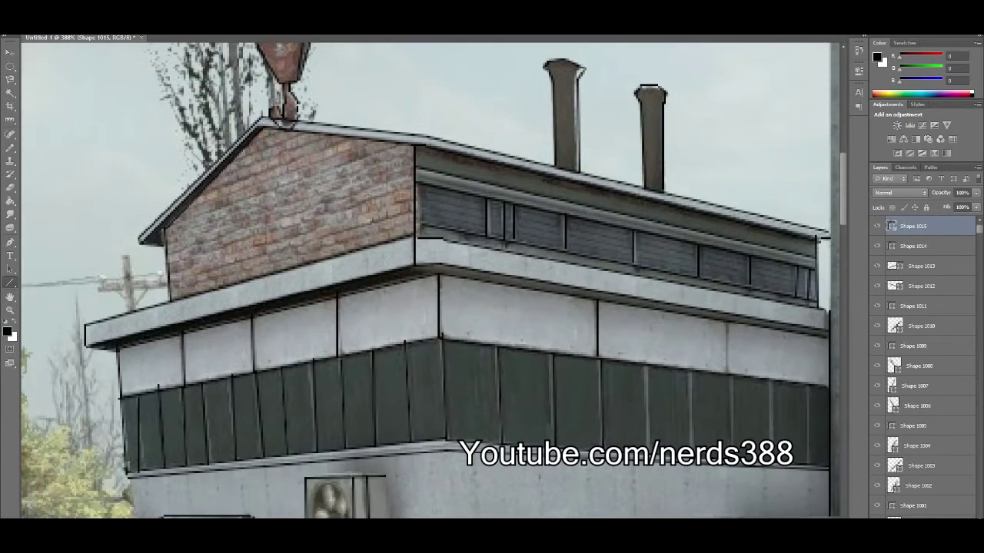
scroll(430, 280, down, 2)
scroll(431, 280, down, 3)
drag(291, 338, 650, 338)
drag(651, 388, 651, 275)
scroll(430, 281, right, 5)
mouse_move(428, 275)
mouse_down()
mouse_move(552, 275)
mouse_move(519, 273)
mouse_move(519, 388)
mouse_up()
- Outline the door's top edge and small details on the box top
mouse_move(519, 276)
mouse_down()
mouse_move(695, 275)
mouse_move(580, 285)
mouse_move(593, 286)
mouse_up()
mouse_move(594, 286)
mouse_down()
mouse_move(593, 295)
mouse_move(637, 285)
mouse_up()
mouse_move(638, 284)
mouse_down()
mouse_move(638, 294)
mouse_move(670, 284)
mouse_move(670, 294)
mouse_up()
mouse_move(438, 285)
mouse_down()
mouse_move(501, 285)
mouse_move(501, 382)
mouse_up()
mouse_move(438, 285)
mouse_down()
mouse_move(438, 382)
mouse_move(501, 382)
mouse_up()
- Trace the vertical panel edges along the upper wall
scroll(465, 315, down, 2)
scroll(466, 282, down, 2)
scroll(466, 282, up, 5)
drag(426, 143, 426, 230)
drag(467, 142, 467, 231)
drag(507, 144, 507, 230)
drag(551, 152, 550, 231)
drag(647, 154, 647, 233)
drag(688, 154, 685, 229)
drag(775, 144, 775, 229)
scroll(584, 231, right, 10)
drag(344, 137, 347, 207)
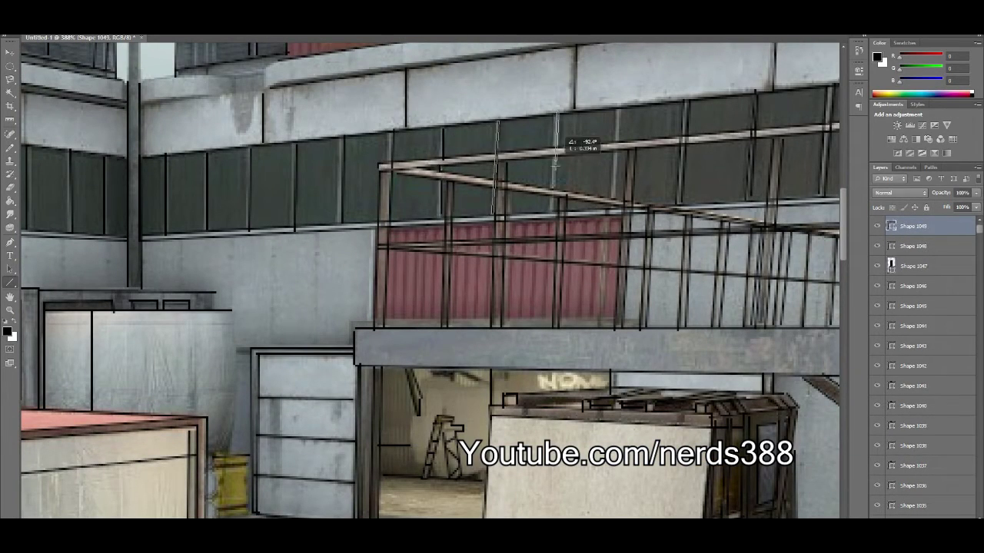
- Trace a window panel edge and the wall edges below the red sign
drag(615, 204, 613, 206)
scroll(476, 157, up, 8)
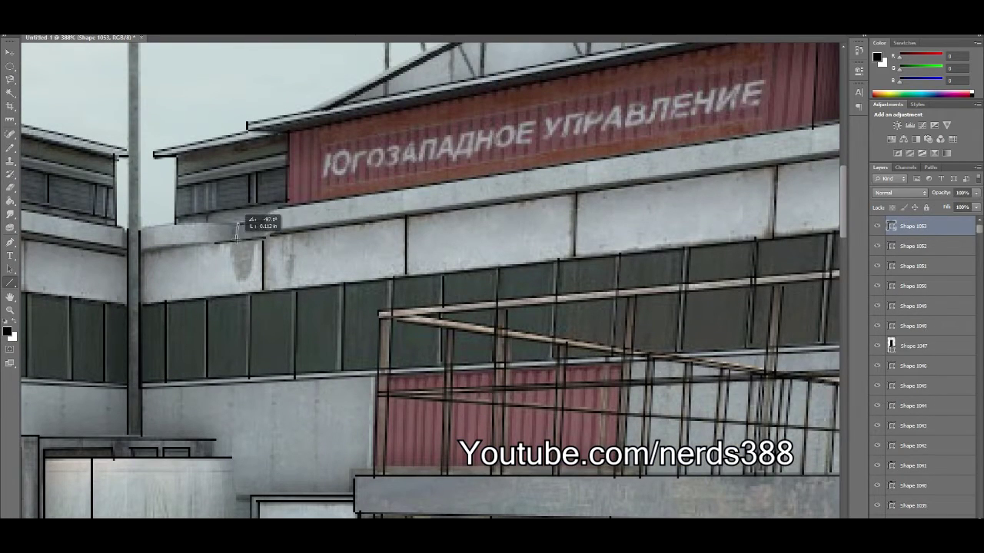
drag(236, 224, 238, 239)
scroll(182, 189, up, 1)
scroll(199, 228, up, 2)
scroll(154, 193, up, 8)
drag(136, 42, 129, 304)
scroll(154, 438, down, 6)
scroll(430, 276, up, 2)
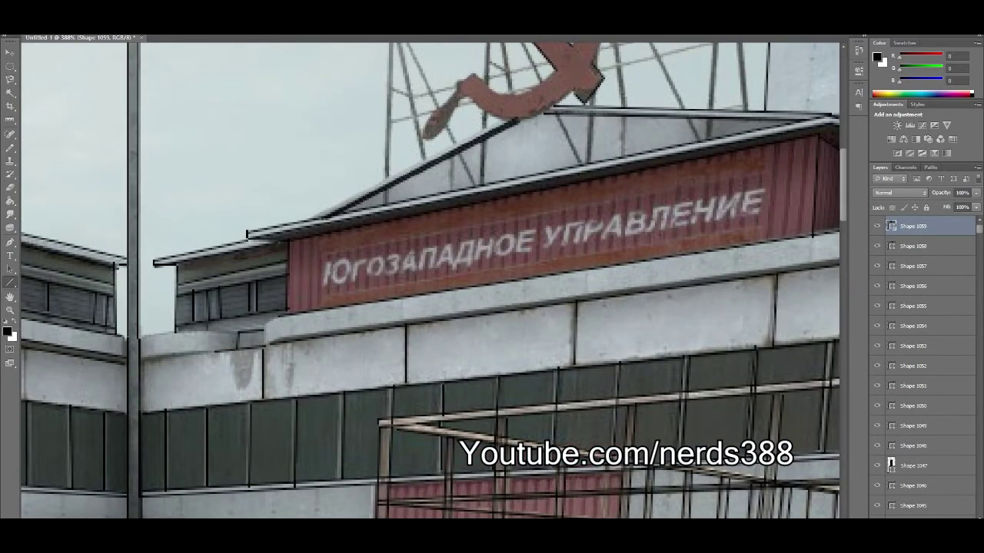
scroll(431, 277, right, 10)
scroll(430, 277, up, 2)
scroll(430, 277, left, 8)
- Trace the sign frame's poles under the hammer and sickle, railing and left crossbar
drag(406, 407, 351, 351)
drag(370, 292, 361, 359)
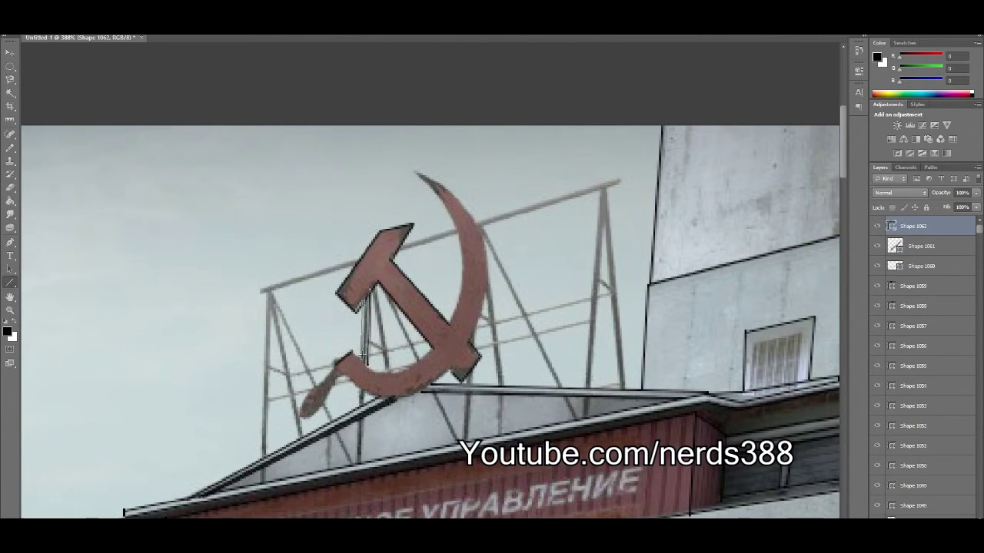
mouse_move(378, 290)
mouse_down()
mouse_move(412, 371)
mouse_move(462, 443)
mouse_up()
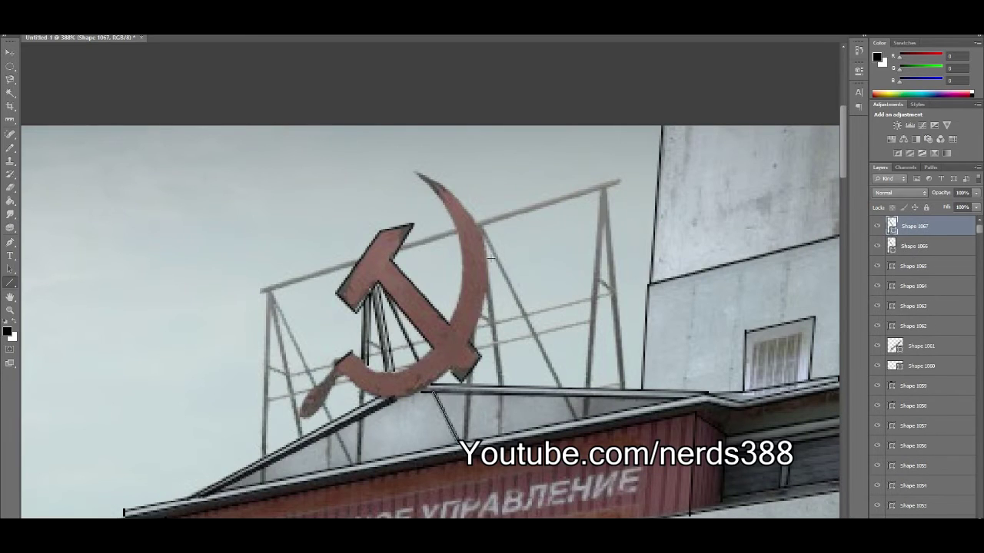
drag(560, 385, 578, 417)
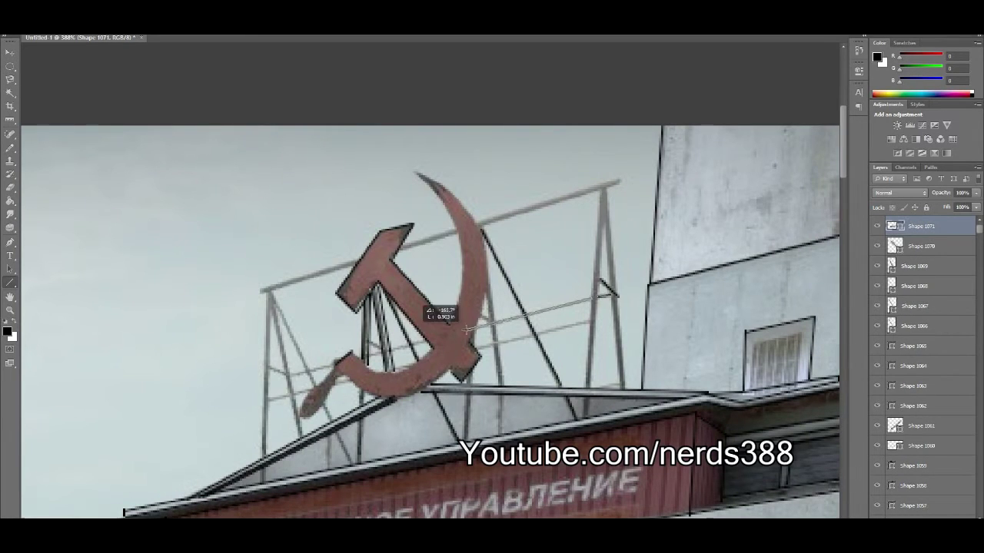
mouse_move(604, 300)
mouse_down()
mouse_move(475, 350)
mouse_move(382, 349)
mouse_move(271, 372)
mouse_up()
mouse_move(266, 294)
mouse_down()
mouse_move(265, 460)
mouse_move(290, 455)
mouse_move(298, 279)
mouse_move(621, 181)
mouse_move(492, 201)
mouse_move(406, 233)
mouse_up()
- Outline the left railing, the sickle's pole and the frame's left and right struts
drag(361, 257, 258, 290)
mouse_move(489, 274)
mouse_down()
mouse_move(503, 392)
mouse_move(470, 421)
mouse_up()
drag(483, 355, 501, 384)
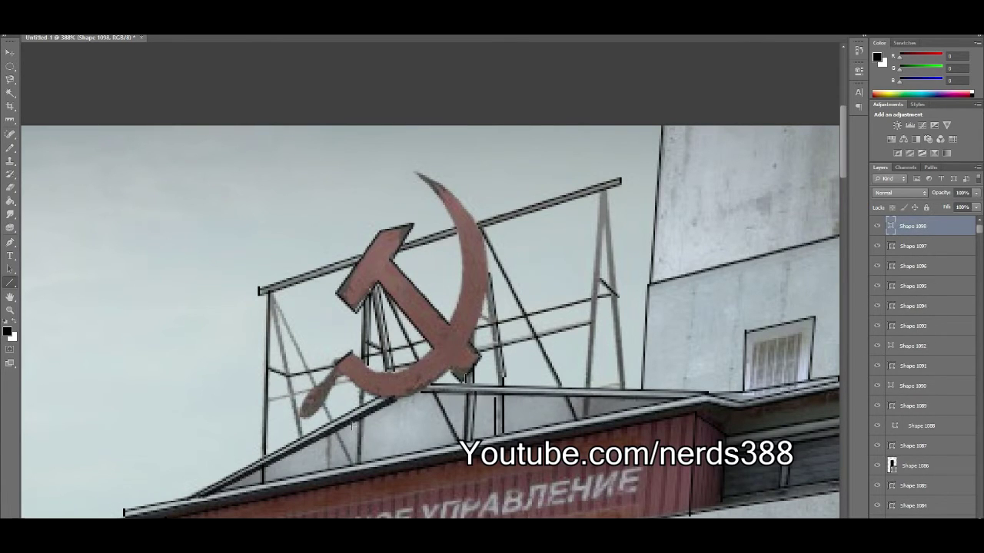
mouse_move(271, 294)
mouse_down()
mouse_move(306, 376)
mouse_move(308, 329)
mouse_move(318, 396)
mouse_move(352, 379)
mouse_up()
drag(600, 192, 589, 384)
mouse_move(604, 231)
mouse_down()
mouse_move(589, 386)
mouse_move(622, 385)
mouse_move(607, 185)
mouse_move(628, 388)
mouse_up()
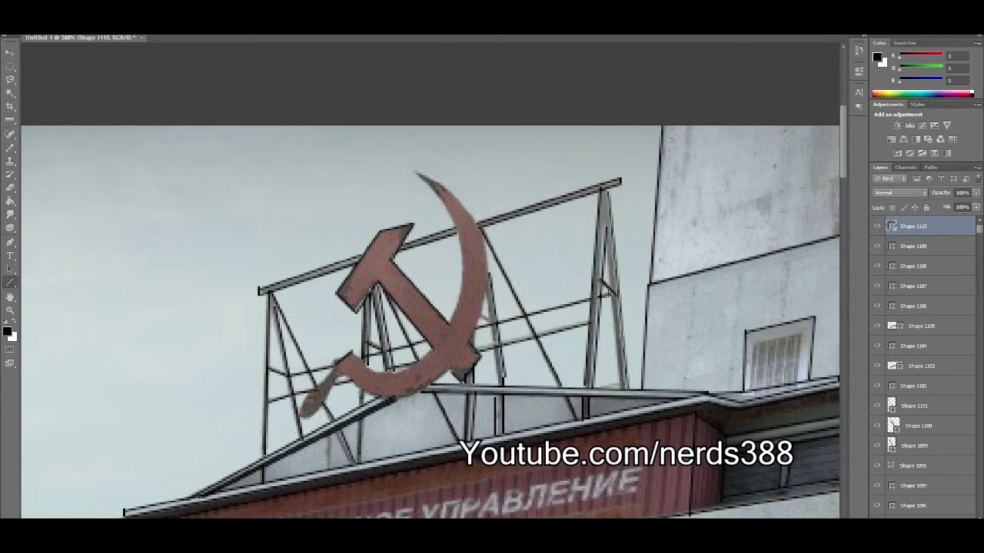
drag(620, 267, 629, 383)
- Add vertical lines on the window vent, undo the stray lines, and zoom out
scroll(692, 346, down, 1)
drag(814, 315, 807, 377)
mouse_move(799, 324)
mouse_down()
mouse_move(750, 335)
mouse_move(769, 376)
mouse_up()
drag(784, 375, 783, 329)
key(ctrl+alt+z)
key(ctrl+alt+z)
key(ctrl+alt+z)
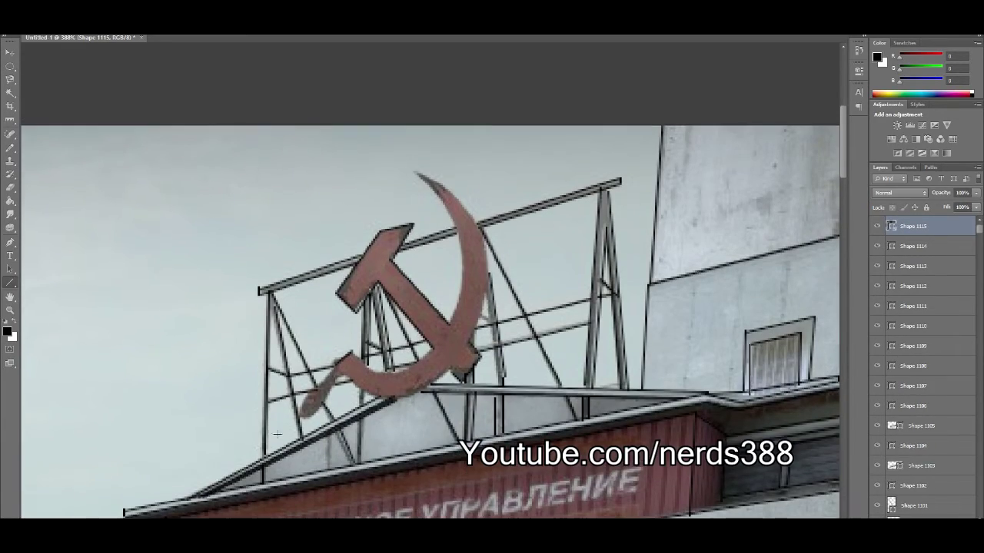
scroll(431, 308, down, 4)
scroll(388, 294, down, 2)
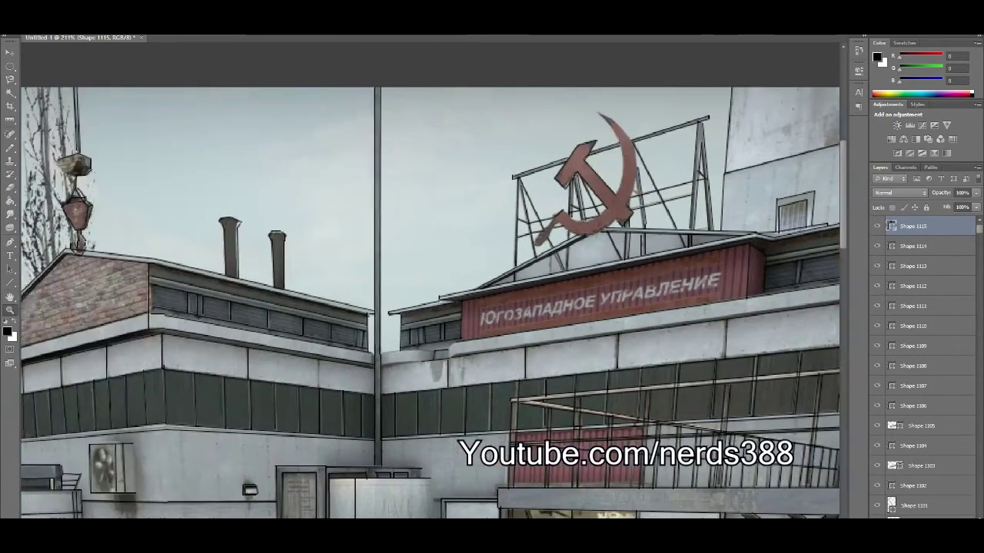
- Outline the garage door's top-left edge and the edges near the yellow box
scroll(388, 294, down, 2)
scroll(387, 293, down, 2)
scroll(387, 294, up, 4)
drag(487, 272, 507, 274)
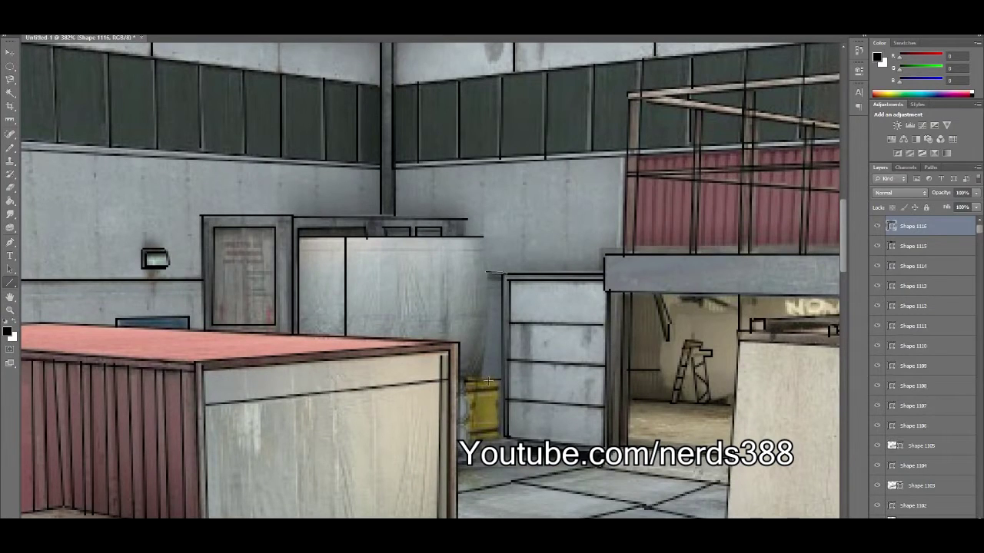
drag(468, 433, 468, 432)
drag(500, 390, 461, 390)
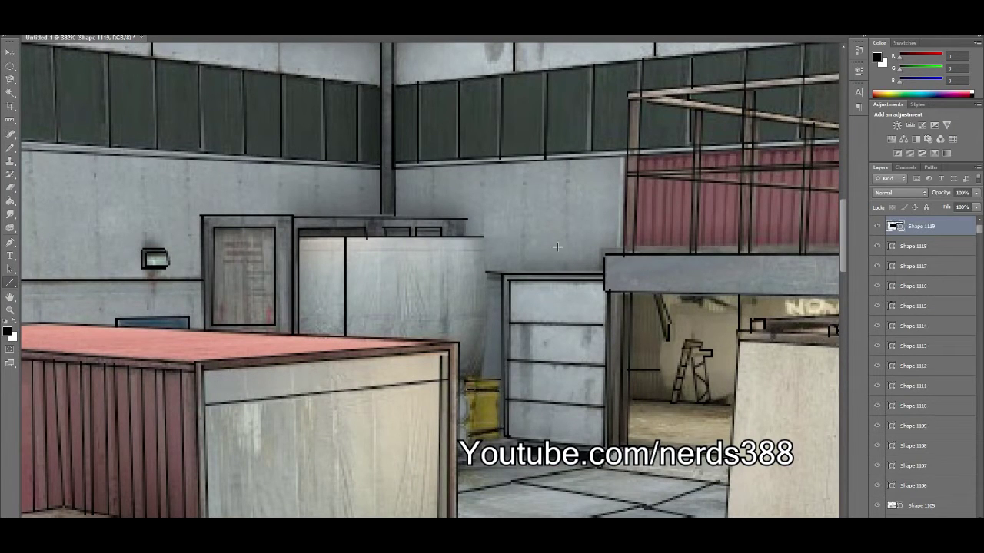
- Trace short edges near the container and the tarp's lower edge
scroll(557, 247, down, 3)
drag(465, 330, 465, 337)
drag(513, 317, 513, 318)
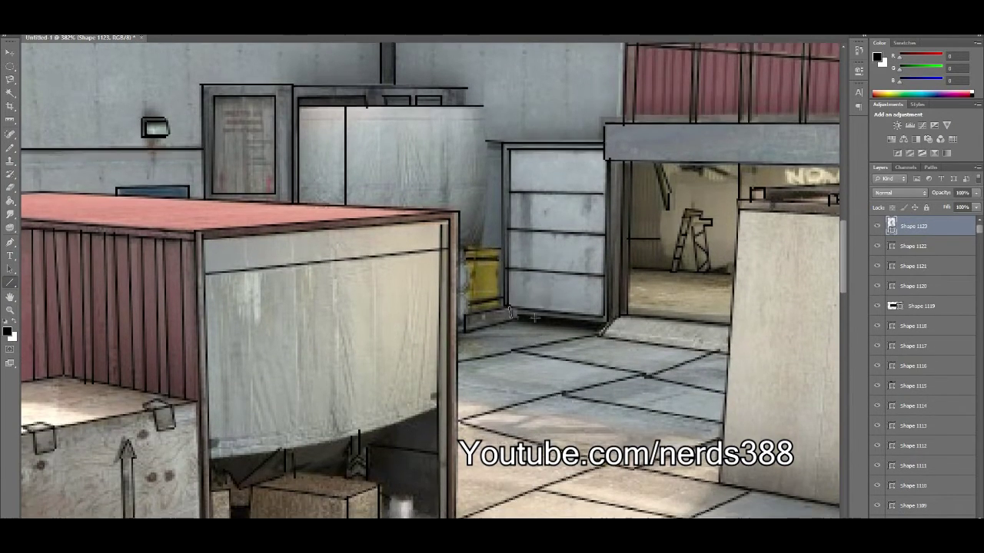
scroll(291, 352, down, 3)
drag(278, 332, 396, 299)
mouse_move(396, 300)
mouse_down()
mouse_move(435, 283)
mouse_move(254, 301)
mouse_move(213, 321)
mouse_up()
- Zoom to the red container's left end and trace its vertical ridges
scroll(213, 321, up, 1)
key(z)
key(ctrl+0)
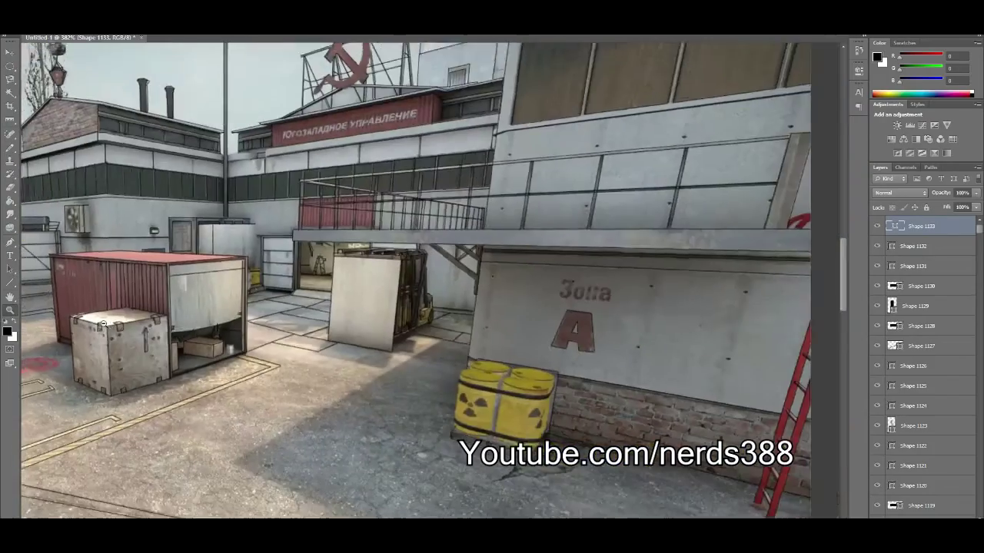
scroll(428, 456, down, 1)
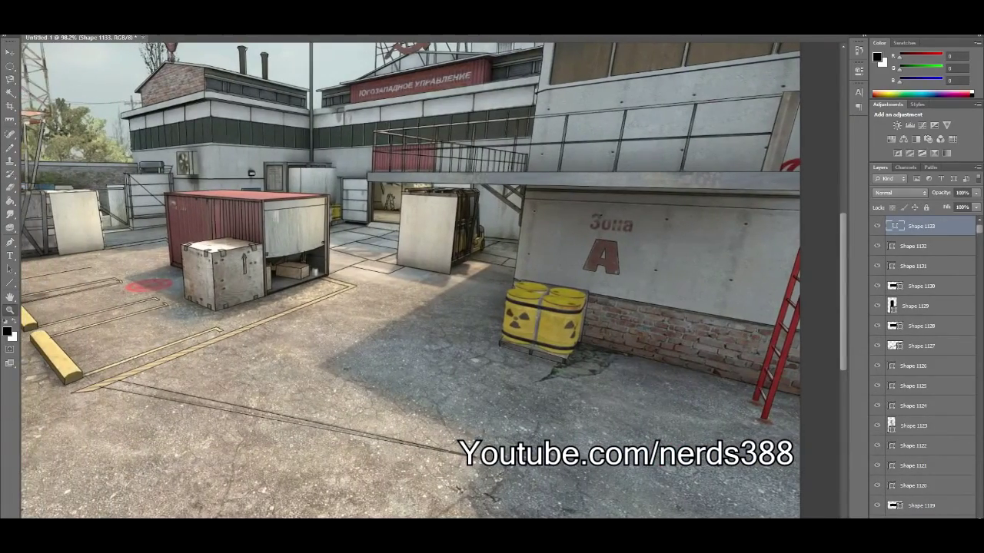
scroll(428, 457, down, 1)
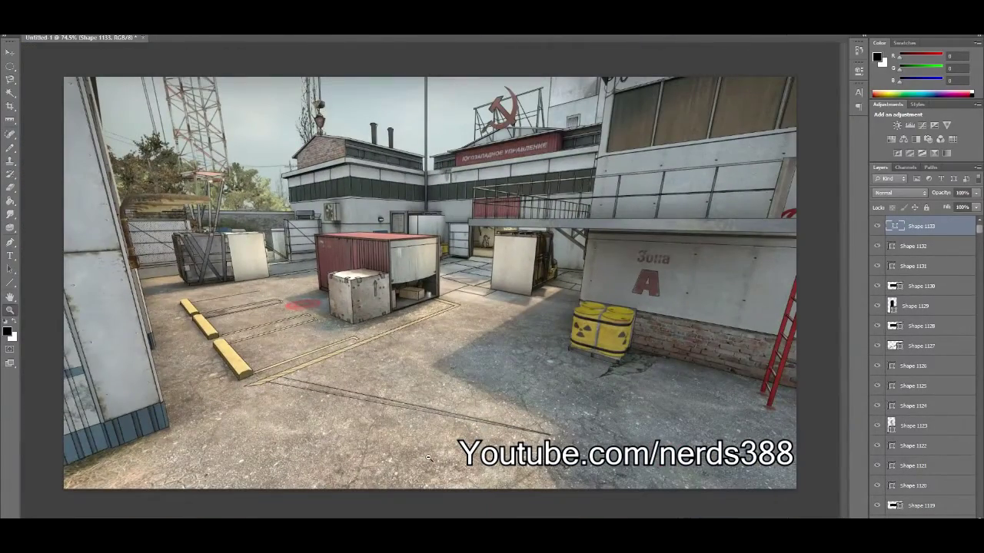
drag(317, 260, 400, 237)
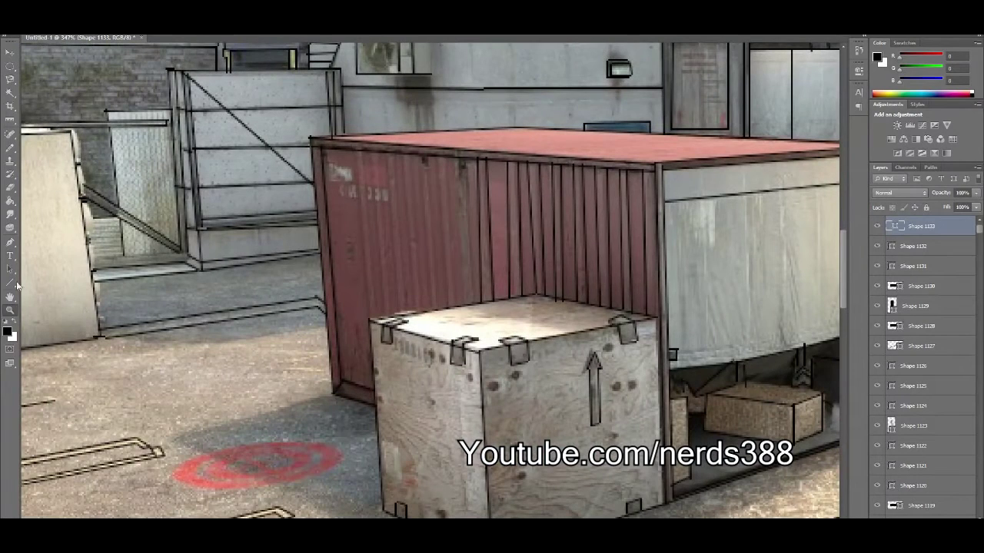
drag(449, 265, 449, 312)
mouse_move(440, 153)
mouse_down()
mouse_move(440, 311)
mouse_move(423, 309)
mouse_up()
mouse_move(404, 150)
mouse_down()
mouse_move(406, 315)
mouse_move(383, 317)
mouse_up()
mouse_move(371, 151)
mouse_down()
mouse_move(383, 317)
mouse_move(380, 300)
mouse_move(363, 389)
mouse_up()
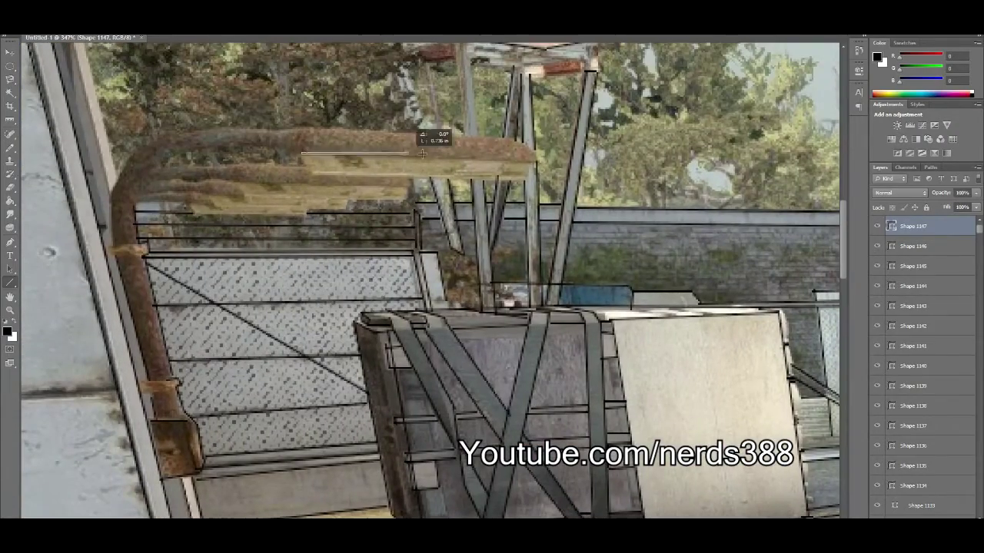
- Outline the rusty rail's plank edges, its curved end and the rail post
drag(302, 155, 530, 163)
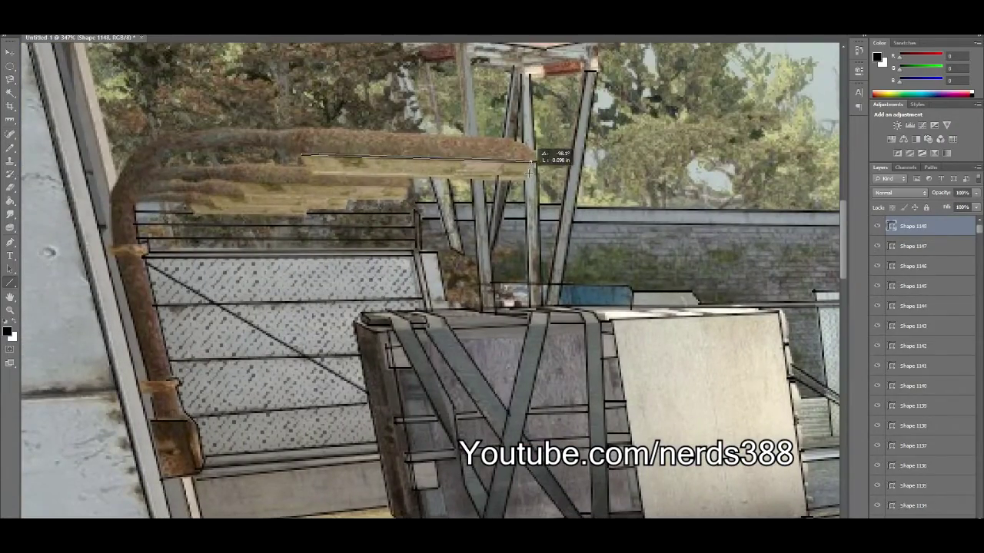
drag(303, 176, 530, 179)
mouse_move(403, 187)
mouse_down()
mouse_move(240, 187)
mouse_move(244, 199)
mouse_move(348, 204)
mouse_move(197, 206)
mouse_up()
scroll(231, 192, up, 2)
mouse_move(301, 183)
mouse_down()
mouse_move(189, 174)
mouse_move(279, 154)
mouse_move(532, 166)
mouse_move(190, 180)
mouse_move(162, 192)
mouse_move(246, 192)
mouse_move(154, 215)
mouse_up()
drag(231, 201, 134, 227)
drag(189, 173, 146, 196)
drag(146, 196, 135, 226)
mouse_move(221, 154)
mouse_down()
mouse_move(162, 161)
mouse_move(127, 188)
mouse_move(112, 219)
mouse_up()
mouse_move(112, 219)
mouse_down()
mouse_move(111, 271)
mouse_move(142, 281)
mouse_move(154, 265)
mouse_up()
- Add a few short lines lower in the scene and outline the tower's platform
scroll(138, 308, down, 2)
drag(181, 373, 154, 374)
scroll(173, 362, down, 2)
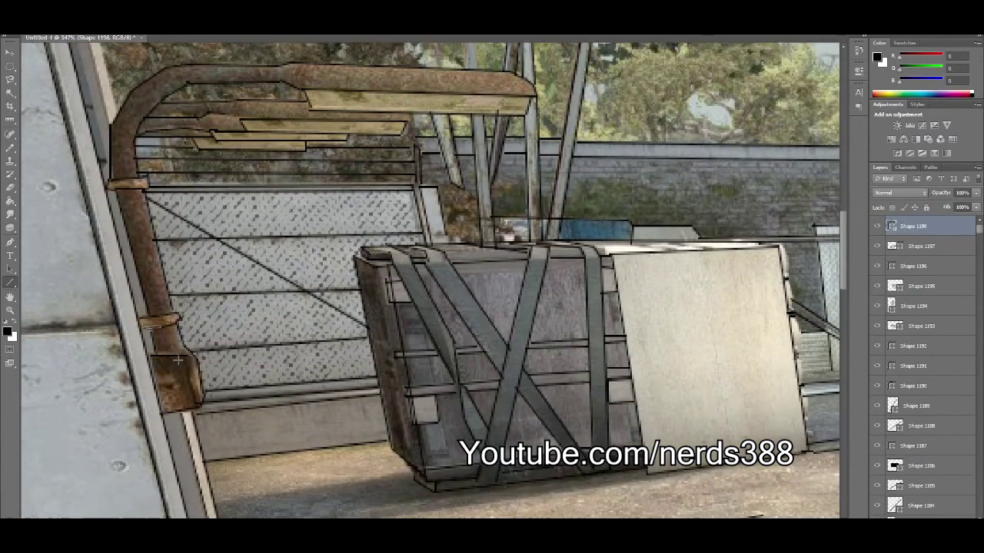
scroll(177, 338, down, 2)
scroll(181, 315, down, 2)
drag(198, 327, 188, 285)
scroll(307, 230, up, 3)
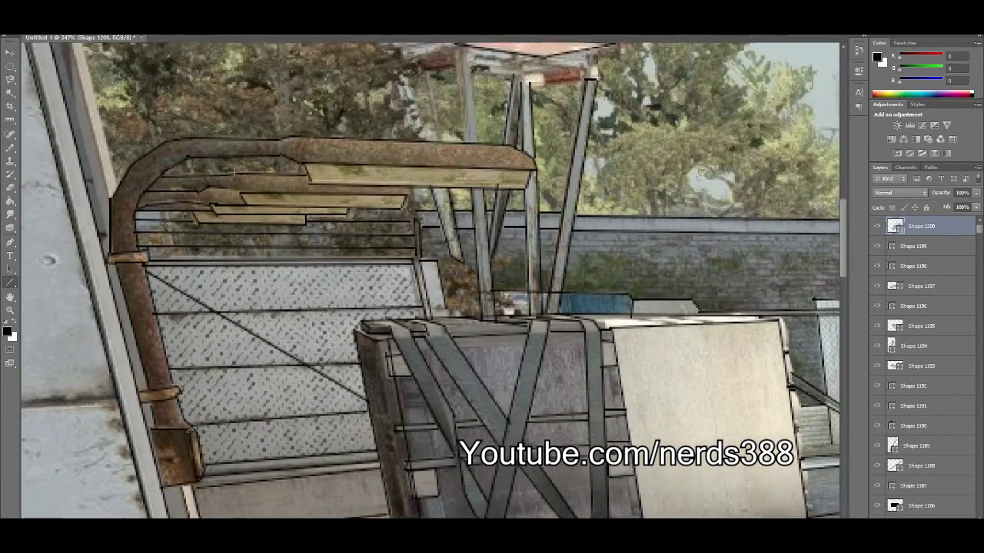
scroll(473, 154, up, 1)
drag(473, 134, 473, 178)
drag(465, 115, 457, 204)
scroll(464, 131, up, 1)
mouse_move(463, 131)
mouse_down()
mouse_move(481, 111)
mouse_move(465, 129)
mouse_move(388, 72)
mouse_up()
- Draw lines above the tower platform, including the first ladder rungs
scroll(500, 110, up, 1)
mouse_move(560, 127)
mouse_down()
mouse_move(527, 186)
mouse_move(515, 164)
mouse_up()
scroll(462, 307, up, 5)
mouse_move(484, 492)
mouse_down()
mouse_move(440, 69)
mouse_move(511, 427)
mouse_up()
scroll(440, 230, down, 3)
drag(481, 396, 509, 383)
drag(475, 374, 508, 372)
mouse_move(473, 362)
mouse_down()
mouse_move(506, 361)
mouse_move(504, 350)
mouse_up()
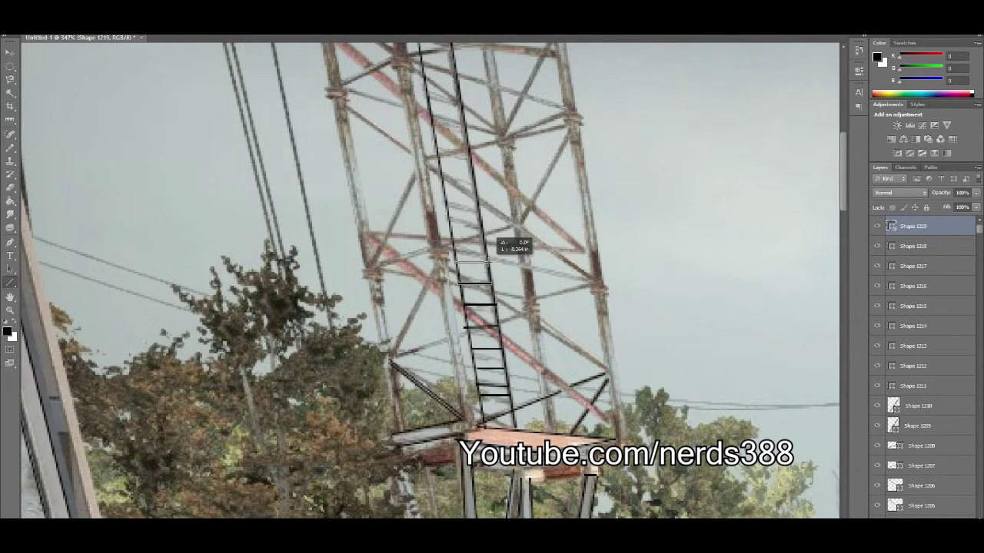
- Add more ladder rungs climbing higher up the tower
drag(490, 262, 491, 262)
drag(455, 236, 482, 235)
drag(444, 199, 480, 198)
drag(443, 172, 478, 171)
scroll(474, 131, up, 2)
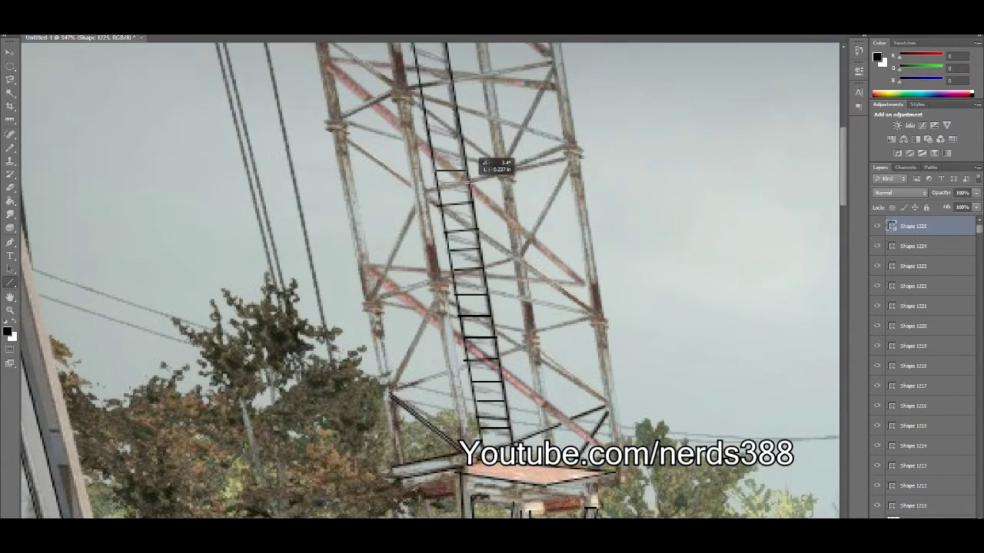
drag(436, 195, 467, 195)
drag(423, 131, 459, 131)
scroll(459, 130, up, 1)
drag(421, 158, 456, 158)
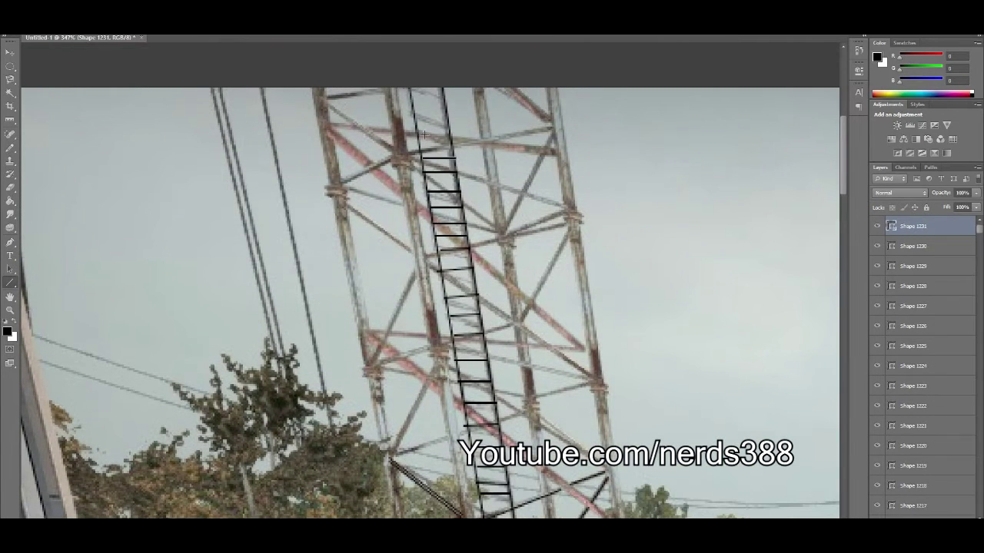
drag(415, 117, 445, 117)
scroll(446, 116, up, 1)
scroll(625, 314, down, 3)
- Outline the right tower leg and add short strokes at the tower base
mouse_move(538, 143)
mouse_down()
mouse_move(638, 419)
mouse_move(624, 432)
mouse_up()
drag(624, 432, 611, 431)
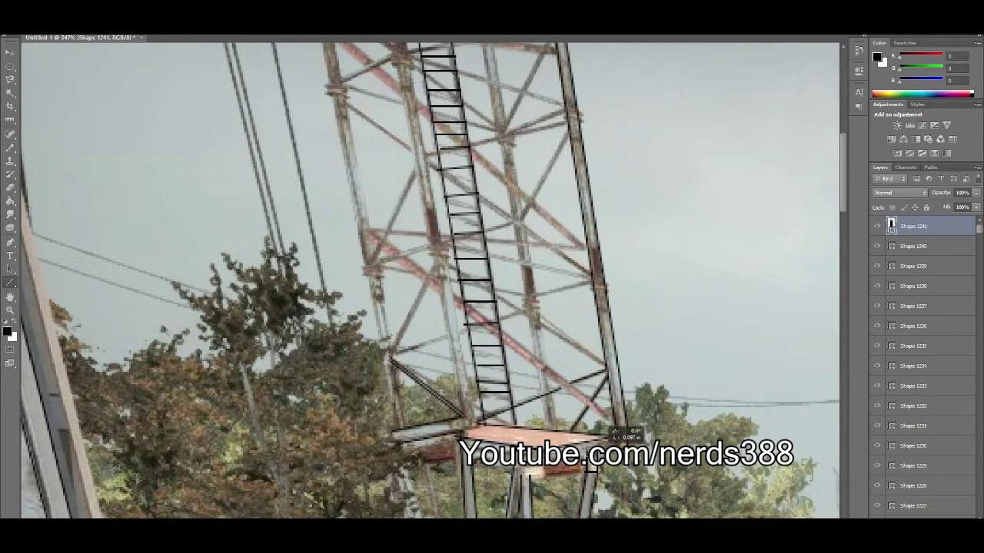
drag(542, 470, 577, 470)
drag(577, 471, 531, 484)
mouse_move(531, 473)
mouse_down()
mouse_move(499, 454)
mouse_move(561, 438)
mouse_up()
scroll(461, 308, up, 1)
drag(477, 435, 393, 117)
- Trace the ladder, upper braces, lower cross member and pink diagonal beam
mouse_move(388, 151)
mouse_down()
mouse_move(425, 407)
mouse_move(367, 428)
mouse_move(415, 331)
mouse_move(342, 261)
mouse_up()
mouse_move(338, 247)
mouse_down()
mouse_move(396, 211)
mouse_move(323, 161)
mouse_move(385, 150)
mouse_up()
mouse_move(554, 196)
mouse_down()
mouse_move(506, 292)
mouse_move(573, 273)
mouse_move(507, 296)
mouse_up()
mouse_move(569, 291)
mouse_down()
mouse_move(518, 381)
mouse_move(426, 404)
mouse_up()
drag(461, 446, 367, 431)
drag(444, 406, 590, 442)
drag(424, 317, 594, 438)
drag(331, 178, 596, 400)
drag(399, 241, 388, 376)
- Trace the pink diagonal's second edge, the lower-left brace and the tower columns
drag(378, 285, 576, 407)
scroll(314, 136, down, 5)
mouse_move(313, 136)
mouse_down()
mouse_move(400, 449)
mouse_move(369, 235)
mouse_move(479, 319)
mouse_up()
drag(626, 415, 619, 419)
drag(371, 240, 615, 421)
drag(384, 359, 435, 283)
drag(426, 108, 441, 289)
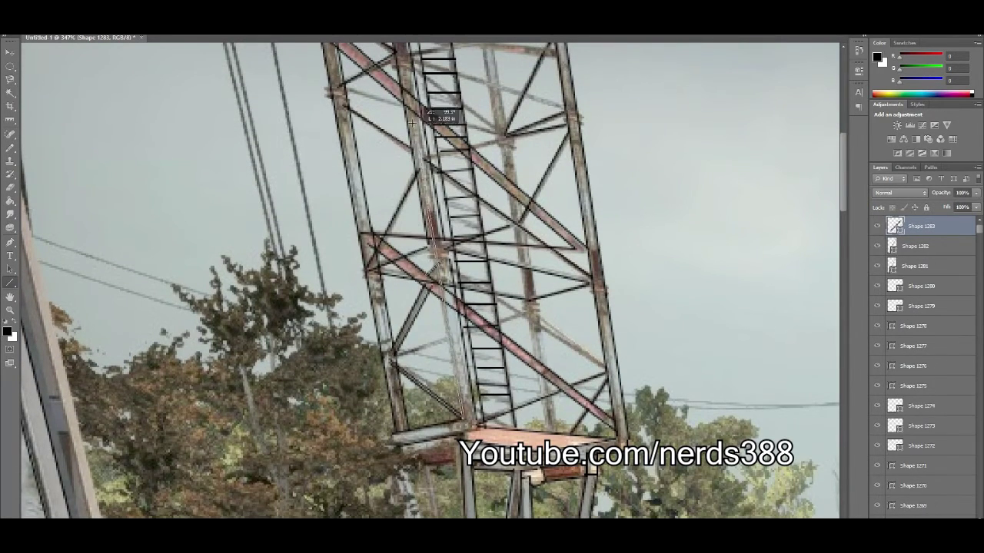
scroll(369, 231, up, 5)
drag(367, 99, 384, 211)
scroll(369, 230, down, 4)
drag(386, 43, 463, 441)
- Outline the lower tower brace and run long lines down the central and left columns
mouse_move(605, 398)
mouse_down()
mouse_move(540, 346)
mouse_move(607, 385)
mouse_move(594, 363)
mouse_up()
mouse_move(547, 402)
mouse_down()
mouse_move(566, 438)
mouse_move(549, 389)
mouse_up()
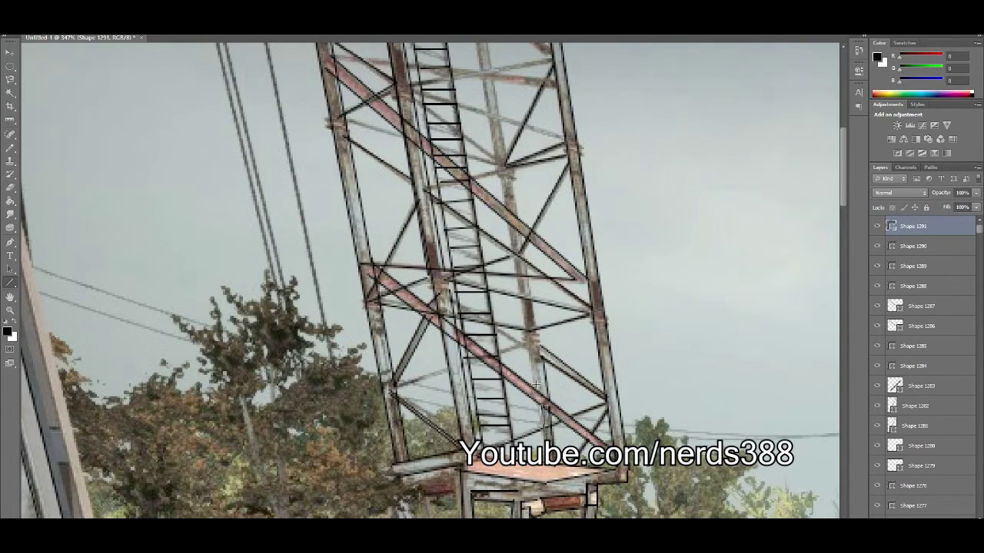
drag(571, 294, 531, 388)
scroll(491, 307, up, 3)
scroll(492, 308, down, 2)
drag(484, 55, 542, 393)
drag(486, 369, 338, 430)
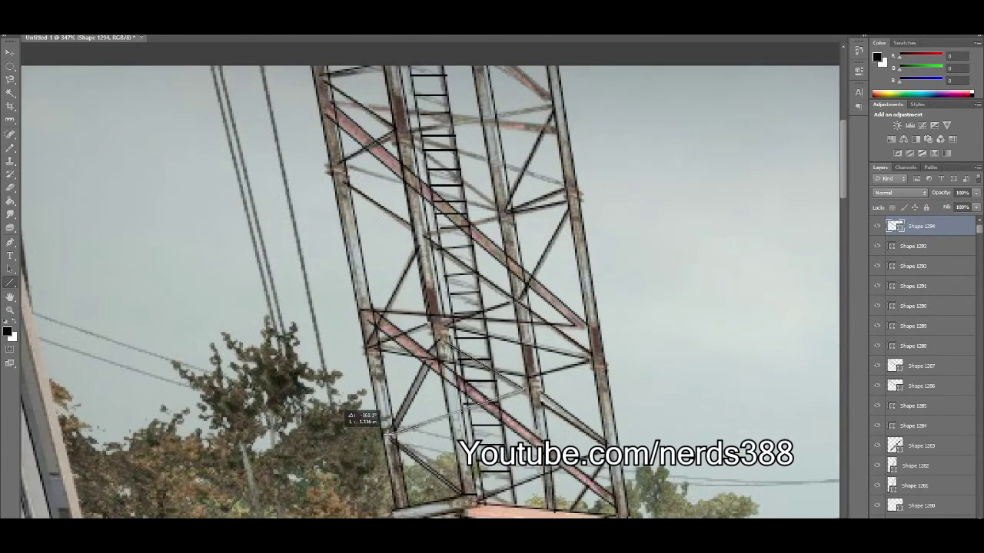
scroll(338, 431, up, 2)
drag(259, 79, 330, 415)
drag(217, 69, 306, 461)
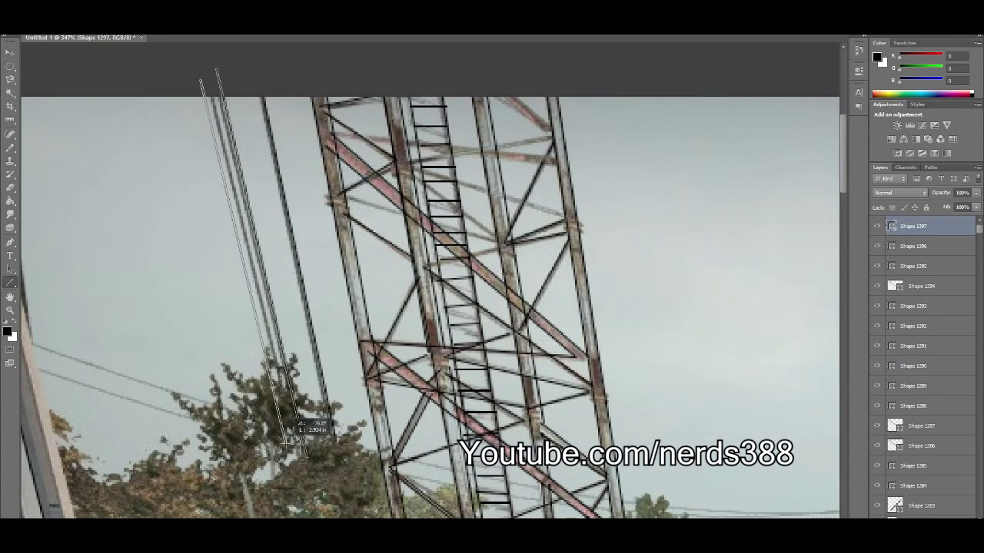
scroll(431, 307, up, 3)
scroll(575, 209, down, 2)
- Trace the horizontal tower brace, short braces and lines under the platform
mouse_move(575, 223)
mouse_down()
mouse_move(422, 173)
mouse_move(495, 173)
mouse_up()
drag(323, 140, 554, 146)
mouse_move(323, 149)
mouse_down()
mouse_move(558, 169)
mouse_move(552, 141)
mouse_up()
scroll(551, 141, down, 1)
drag(415, 153, 498, 215)
scroll(461, 277, down, 4)
drag(464, 275, 607, 298)
drag(775, 345, 775, 344)
scroll(775, 345, down, 1)
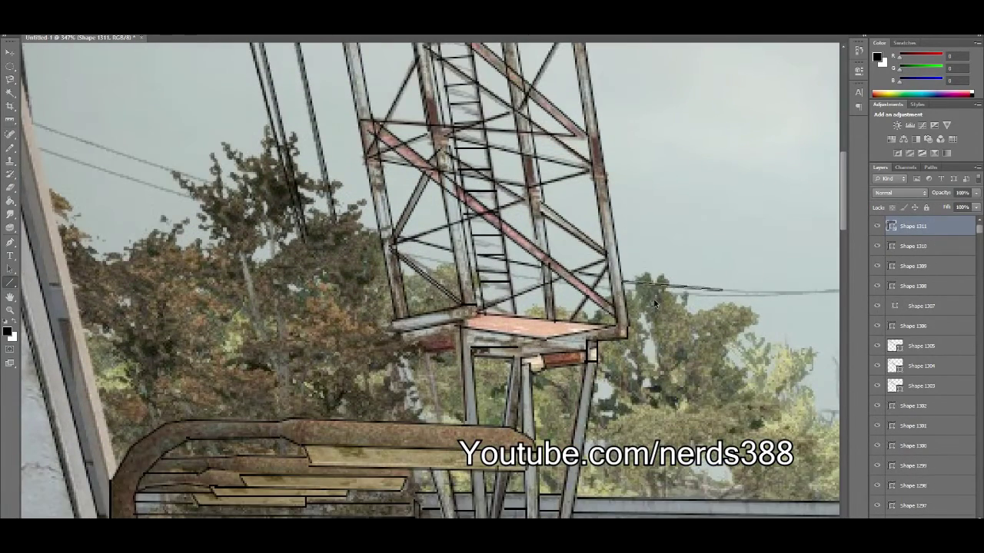
scroll(538, 307, left, 2)
scroll(254, 215, up, 2)
drag(183, 188, 526, 286)
mouse_move(191, 213)
mouse_down()
mouse_move(538, 311)
mouse_move(799, 345)
mouse_up()
- Trace the overhead wire toward the building and the utility pole's crossbar and upright
scroll(544, 505, right, 5)
drag(358, 352, 615, 352)
drag(462, 358, 615, 352)
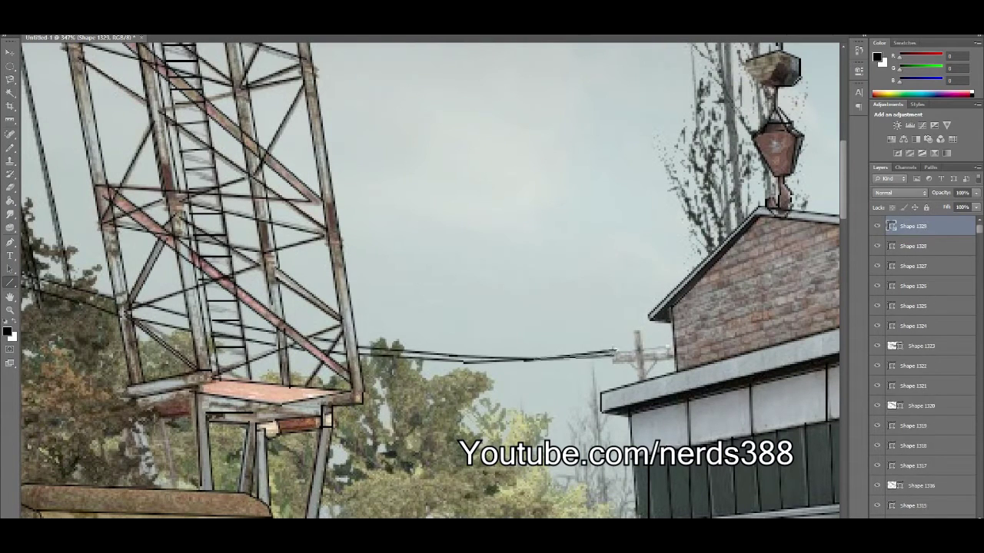
drag(675, 359, 613, 361)
mouse_move(614, 351)
mouse_down()
mouse_move(674, 349)
mouse_move(637, 328)
mouse_up()
mouse_move(640, 329)
mouse_down()
mouse_move(640, 346)
mouse_move(673, 360)
mouse_up()
drag(638, 327, 641, 327)
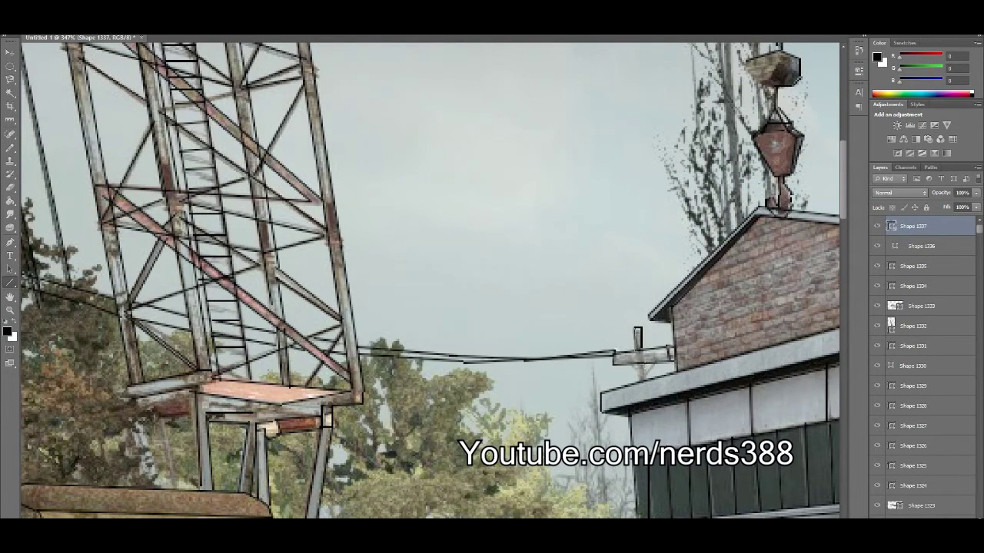
- Draw three short crossing strokes lower in the scene
scroll(257, 397, down, 1)
scroll(258, 398, down, 2)
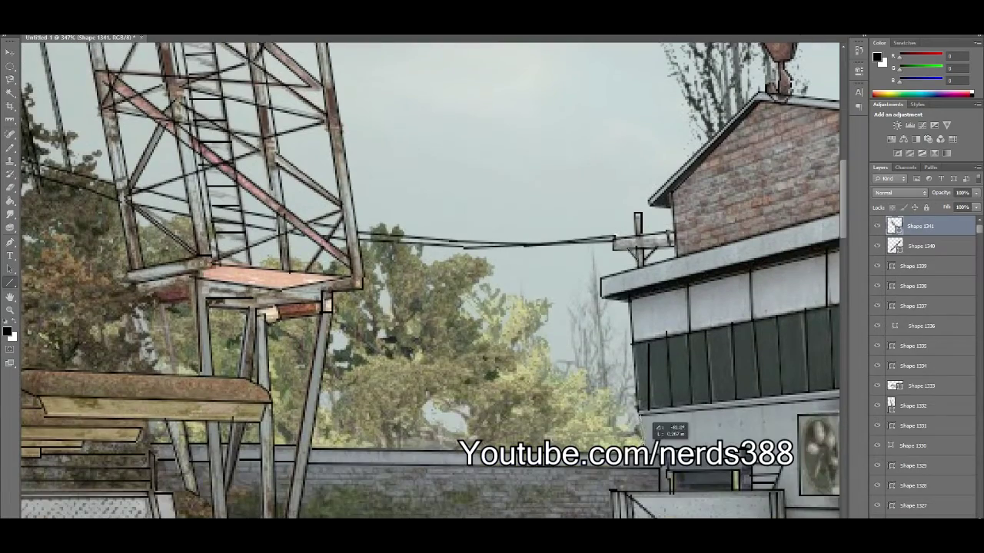
scroll(257, 397, down, 1)
scroll(258, 398, down, 4)
scroll(258, 397, down, 1)
mouse_move(188, 261)
mouse_down()
mouse_move(207, 318)
mouse_move(197, 318)
mouse_up()
drag(231, 264, 202, 316)
drag(198, 265, 232, 312)
- Rasterize the last line for erasing, then zoom out to view the whole scene
key(e)
key(Return)
scroll(350, 273, up, 1)
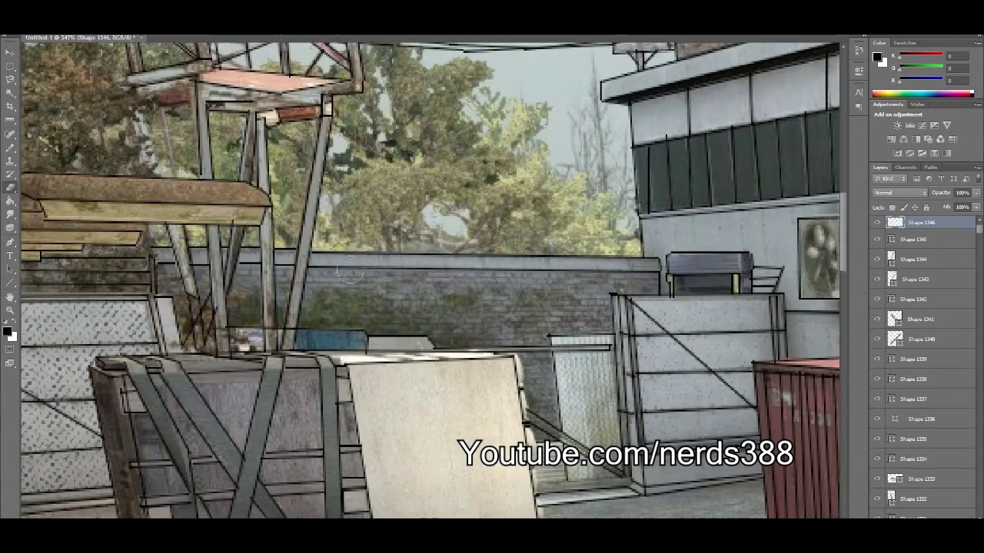
scroll(430, 277, down, 1)
scroll(430, 276, down, 2)
scroll(430, 277, down, 1)
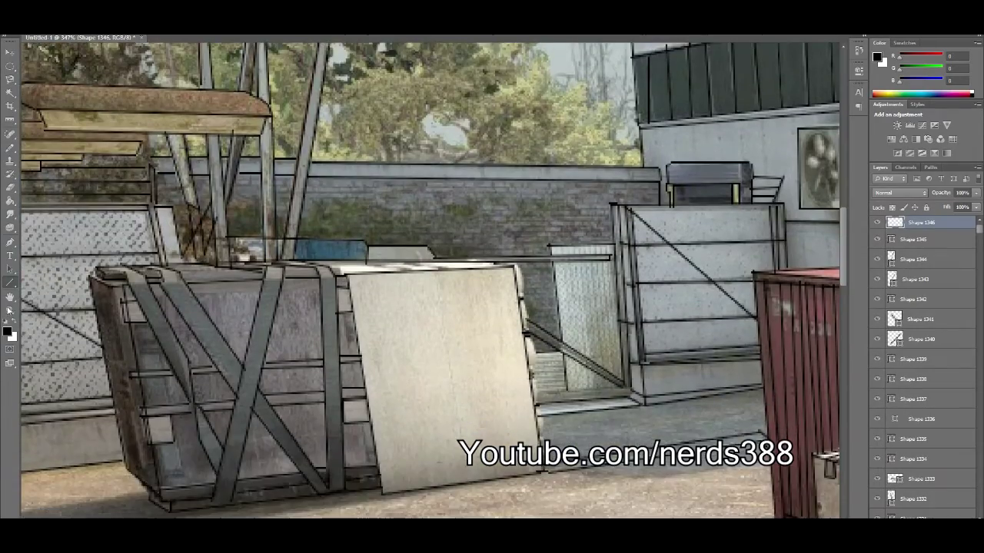
key(ctrl+0)
drag(980, 260, 979, 509)
- Hide Layer 1 to preview the line art, then show the photo again
click(877, 516)
click(877, 516)
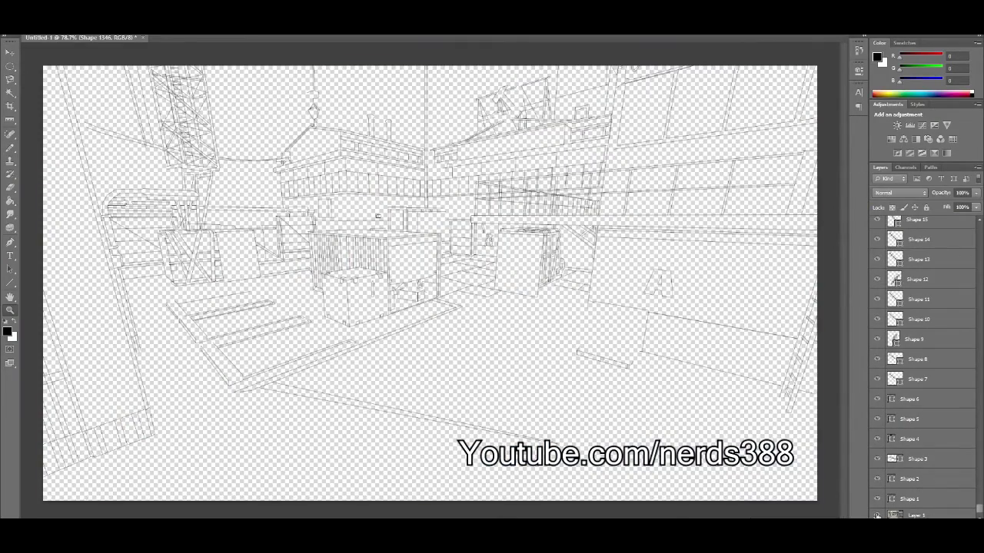
click(877, 516)
- Return to the Line Tool and trace the red container's bottom edge, undoing one stray line
right_click(17, 286)
click(54, 319)
scroll(372, 284, up, 5)
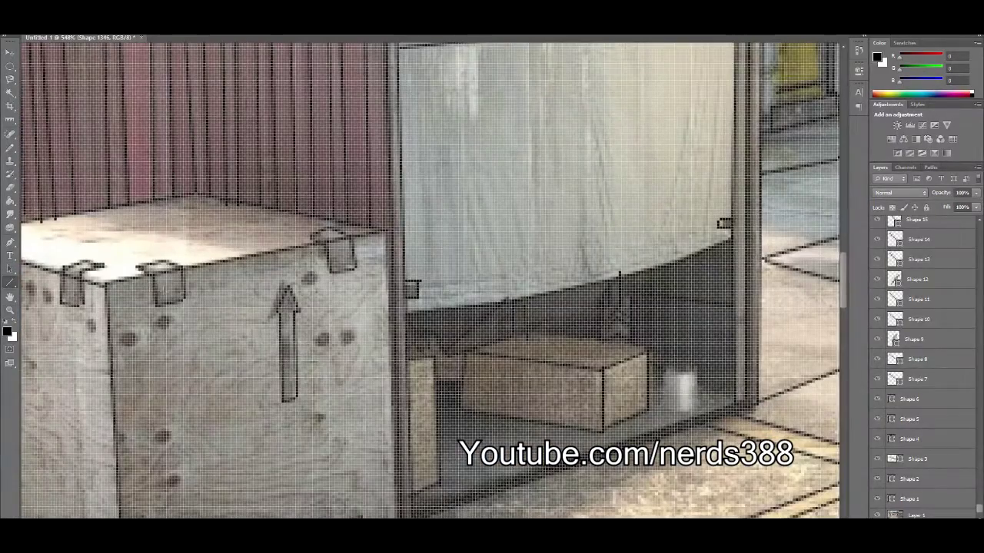
drag(412, 286, 522, 274)
mouse_move(523, 274)
mouse_down()
mouse_move(726, 223)
mouse_move(561, 269)
mouse_up()
mouse_move(403, 307)
mouse_down()
mouse_move(506, 290)
mouse_move(726, 225)
mouse_move(694, 289)
mouse_move(672, 387)
mouse_up()
scroll(691, 230, up, 5)
key(ctrl+z)
- Draw the container's side and doorway edge lines and outline the yellow box
drag(696, 289, 660, 401)
drag(715, 260, 713, 388)
drag(584, 283, 615, 388)
drag(597, 351, 610, 404)
drag(534, 205, 536, 434)
drag(590, 358, 592, 424)
drag(472, 340, 511, 437)
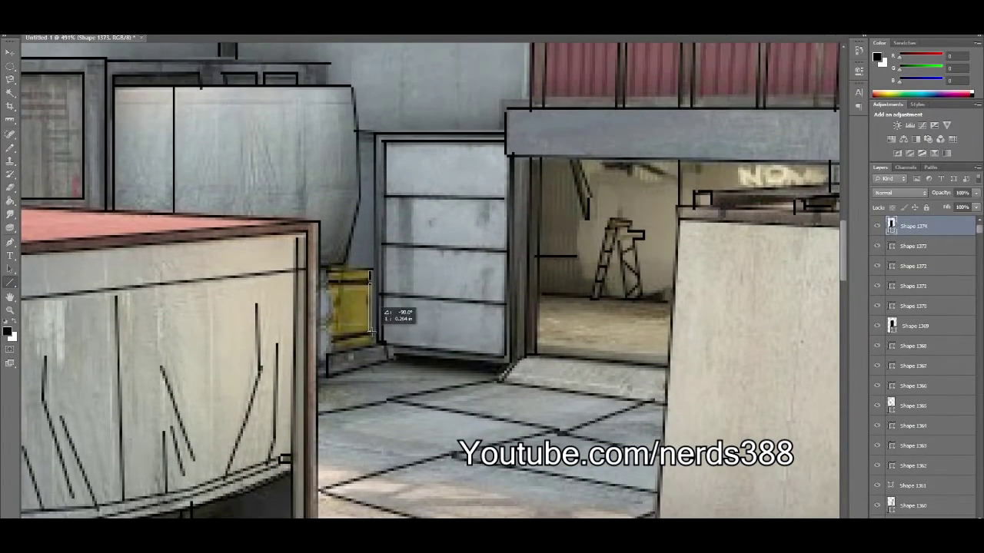
drag(370, 331, 371, 331)
drag(342, 285, 342, 335)
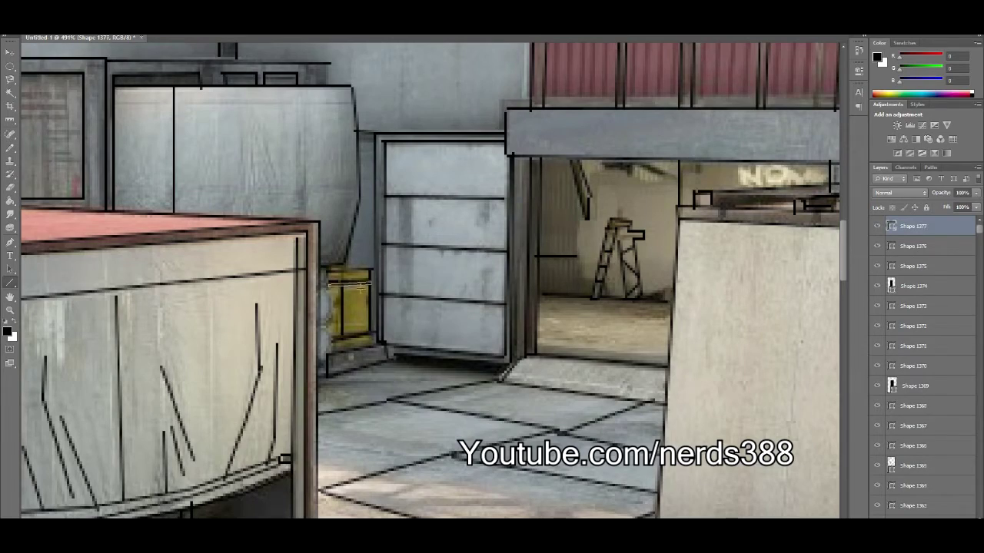
drag(331, 290, 327, 347)
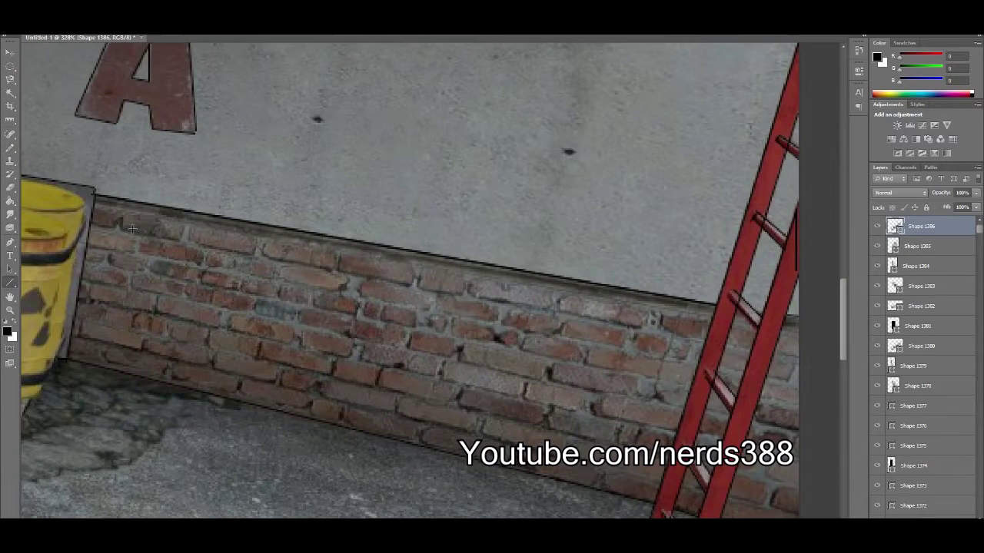
- Trace the brick wall's top edge and outline the top-row bricks leftward
drag(184, 219, 246, 231)
mouse_move(338, 269)
mouse_down()
mouse_move(419, 286)
mouse_move(549, 286)
mouse_move(641, 327)
mouse_move(670, 301)
mouse_up()
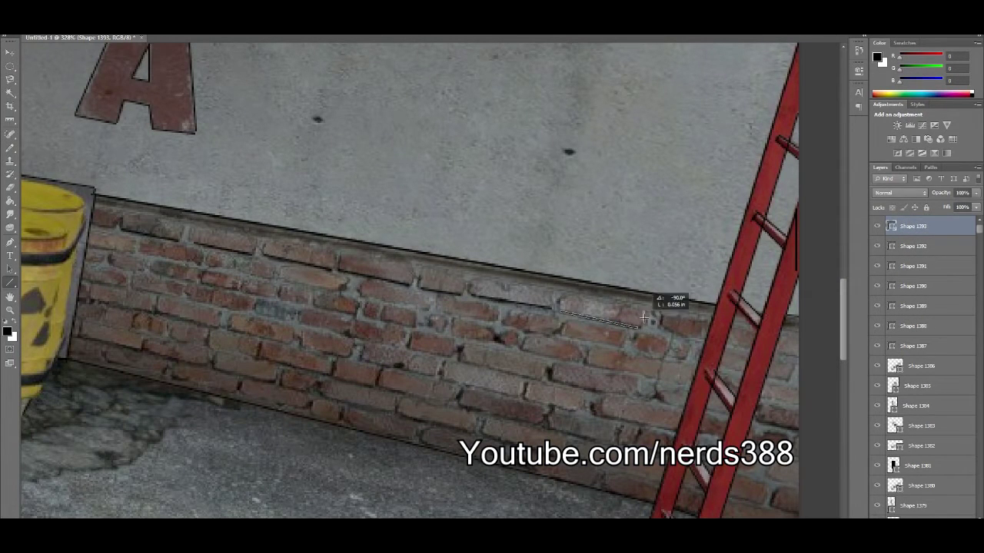
mouse_move(638, 329)
mouse_down()
mouse_move(561, 311)
mouse_move(645, 304)
mouse_move(552, 304)
mouse_up()
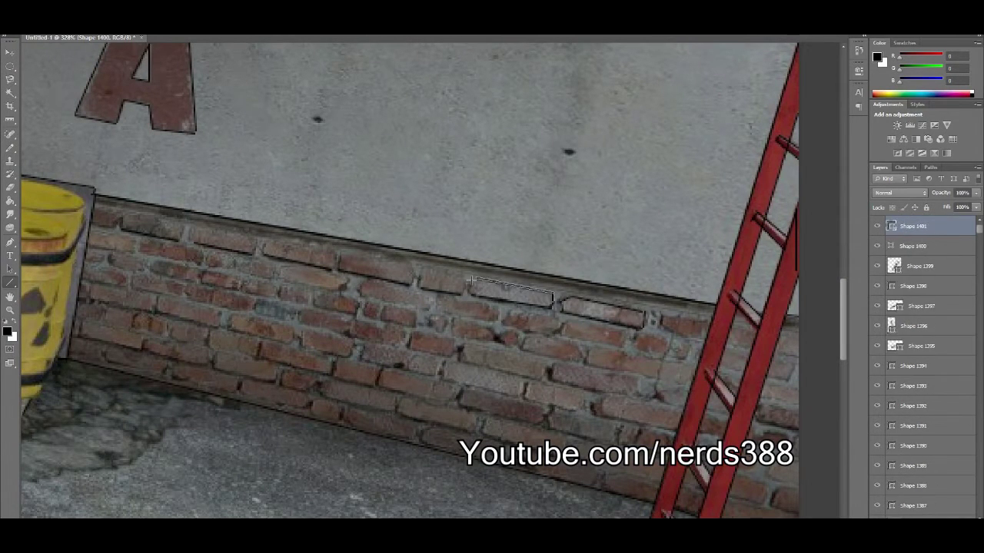
mouse_move(466, 289)
mouse_down()
mouse_move(421, 278)
mouse_move(466, 280)
mouse_move(340, 257)
mouse_move(412, 284)
mouse_up()
mouse_move(335, 260)
mouse_down()
mouse_move(264, 245)
mouse_move(332, 269)
mouse_up()
mouse_move(261, 245)
mouse_down()
mouse_move(263, 256)
mouse_move(197, 227)
mouse_up()
mouse_move(257, 250)
mouse_down()
mouse_move(123, 217)
mouse_move(183, 241)
mouse_up()
drag(122, 217, 123, 227)
drag(120, 218, 120, 228)
- Outline the second-row bricks and add more brick edge segments in the top rows
mouse_move(89, 230)
mouse_down()
mouse_move(197, 255)
mouse_move(201, 266)
mouse_up()
drag(208, 268, 344, 289)
mouse_move(347, 289)
mouse_down()
mouse_move(427, 308)
mouse_move(415, 294)
mouse_move(358, 286)
mouse_move(359, 295)
mouse_up()
mouse_move(360, 295)
mouse_down()
mouse_move(501, 307)
mouse_move(501, 318)
mouse_up()
mouse_move(502, 318)
mouse_down()
mouse_move(439, 312)
mouse_move(437, 301)
mouse_up()
scroll(428, 319, down, 2)
drag(89, 267, 432, 341)
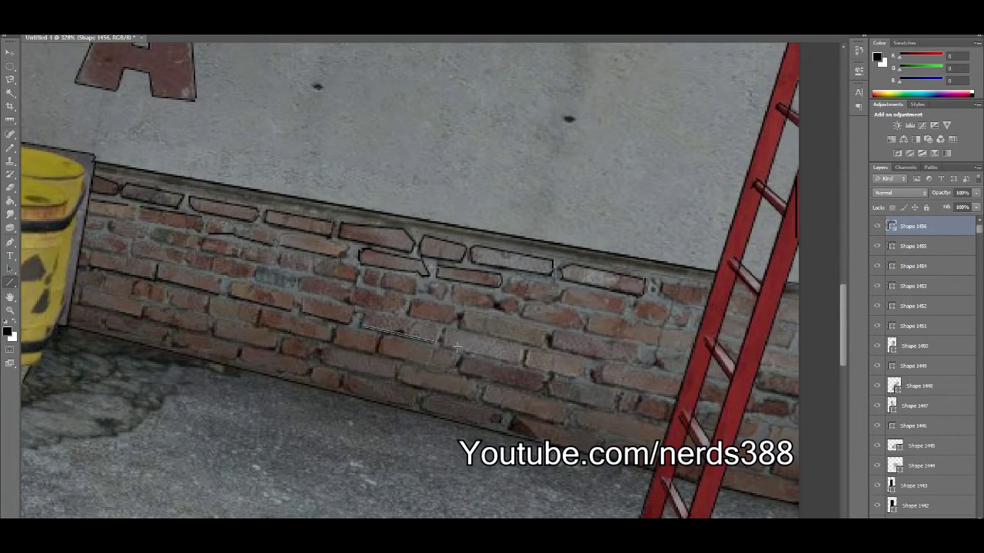
key(alt+F9)
key(alt+F9)
click(346, 240)
- Outline the top-row bricks at the wall's left end and the second row below
click(276, 230)
click(217, 220)
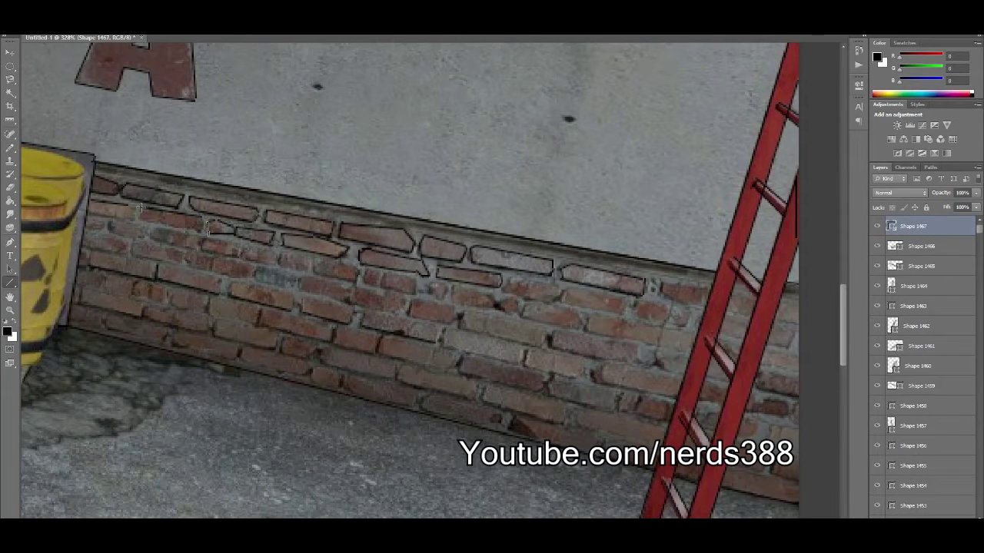
drag(209, 196, 249, 209)
drag(126, 194, 169, 212)
mouse_move(86, 214)
mouse_down()
mouse_move(139, 223)
mouse_move(146, 235)
mouse_move(203, 240)
mouse_up()
drag(207, 234, 299, 240)
mouse_move(277, 263)
mouse_down()
mouse_move(240, 258)
mouse_move(212, 227)
mouse_move(164, 218)
mouse_move(150, 235)
mouse_move(183, 245)
mouse_move(94, 263)
mouse_up()
- Outline the middle-row and lower bricks on the wall's left side
mouse_move(158, 269)
mouse_down()
mouse_move(226, 281)
mouse_move(342, 277)
mouse_up()
mouse_move(229, 286)
mouse_down()
mouse_move(295, 298)
mouse_move(230, 287)
mouse_up()
mouse_move(283, 269)
mouse_down()
mouse_move(243, 254)
mouse_move(185, 271)
mouse_move(261, 246)
mouse_up()
mouse_move(257, 235)
mouse_down()
mouse_move(216, 233)
mouse_move(211, 264)
mouse_up()
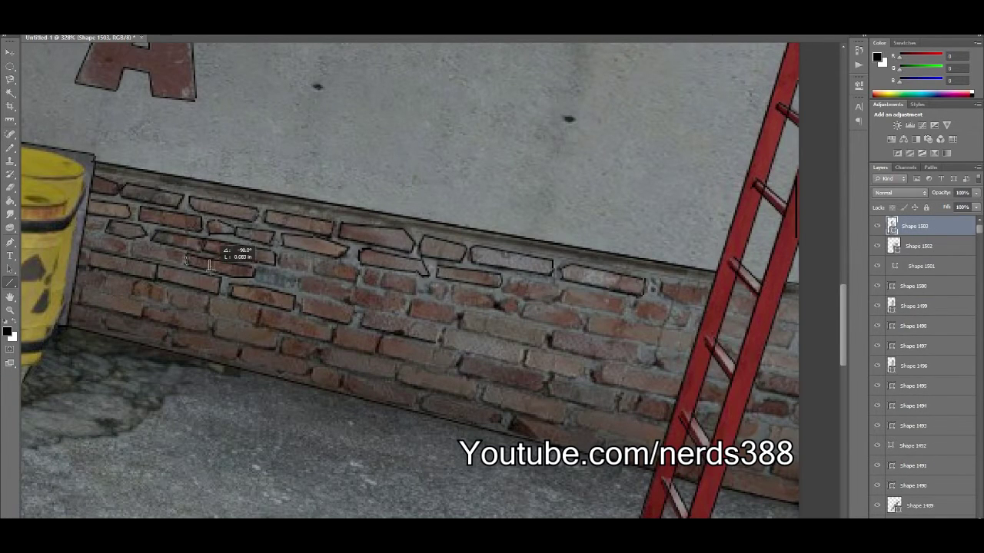
mouse_move(87, 239)
mouse_down()
mouse_move(129, 225)
mouse_move(132, 256)
mouse_up()
mouse_move(123, 262)
mouse_down()
mouse_move(189, 268)
mouse_move(194, 244)
mouse_up()
mouse_move(136, 230)
mouse_down()
mouse_move(175, 243)
mouse_move(185, 233)
mouse_up()
- Outline the bricks in the middle of the wall and just right of centre
drag(309, 271, 312, 272)
mouse_move(335, 252)
mouse_down()
mouse_move(298, 234)
mouse_move(324, 269)
mouse_up()
mouse_move(331, 239)
mouse_down()
mouse_move(368, 257)
mouse_move(361, 272)
mouse_up()
mouse_move(362, 281)
mouse_down()
mouse_move(333, 278)
mouse_move(350, 286)
mouse_move(349, 303)
mouse_up()
drag(424, 271, 389, 273)
mouse_move(411, 289)
mouse_down()
mouse_move(382, 288)
mouse_move(404, 311)
mouse_up()
- Outline the lower-left and lower-middle bricks and a run left of centre
mouse_move(83, 289)
mouse_down()
mouse_move(223, 301)
mouse_move(164, 308)
mouse_move(99, 282)
mouse_move(140, 317)
mouse_up()
drag(213, 332, 276, 340)
drag(275, 340, 217, 323)
drag(283, 307, 320, 323)
mouse_move(230, 297)
mouse_down()
mouse_move(266, 315)
mouse_move(271, 332)
mouse_move(237, 304)
mouse_move(288, 286)
mouse_up()
mouse_move(207, 262)
mouse_down()
mouse_move(154, 269)
mouse_move(135, 286)
mouse_up()
mouse_move(178, 292)
mouse_down()
mouse_move(131, 298)
mouse_move(214, 300)
mouse_move(163, 311)
mouse_move(252, 306)
mouse_up()
drag(214, 309, 166, 311)
drag(131, 285, 91, 278)
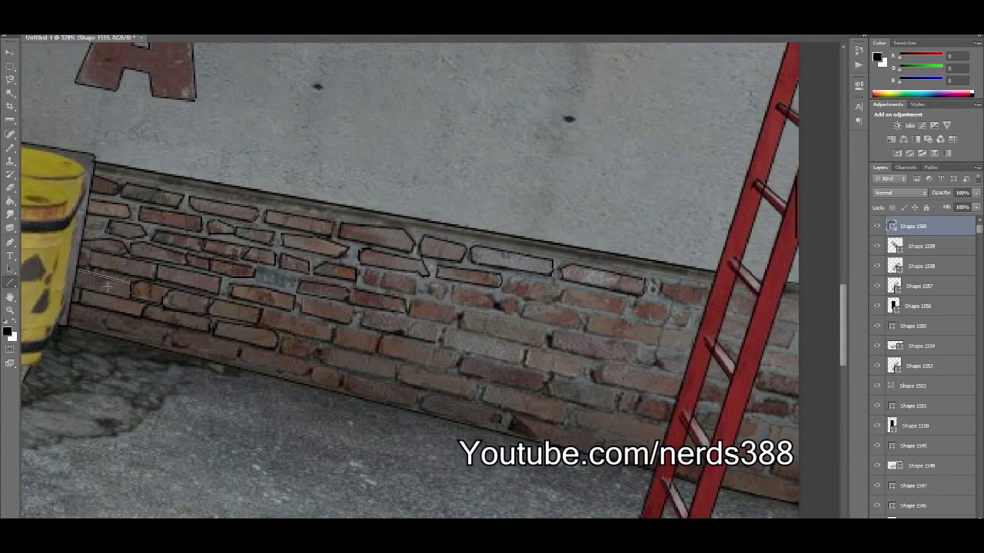
- Outline the bottom-left bricks and the lowest brick row
drag(169, 327, 213, 335)
drag(154, 316, 113, 307)
drag(167, 343, 103, 329)
drag(111, 309, 101, 327)
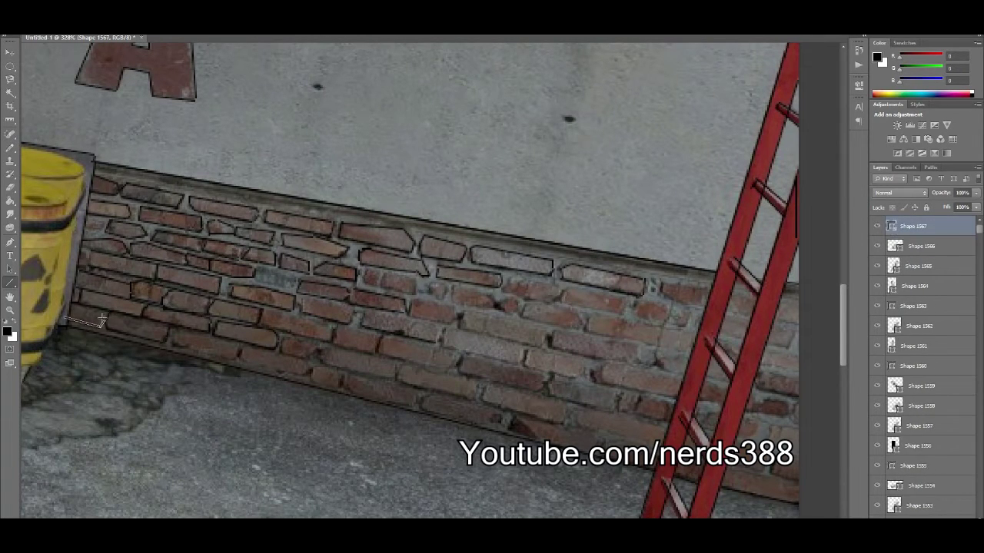
drag(209, 323, 246, 341)
drag(169, 345, 244, 362)
drag(243, 317, 281, 332)
drag(232, 338, 241, 356)
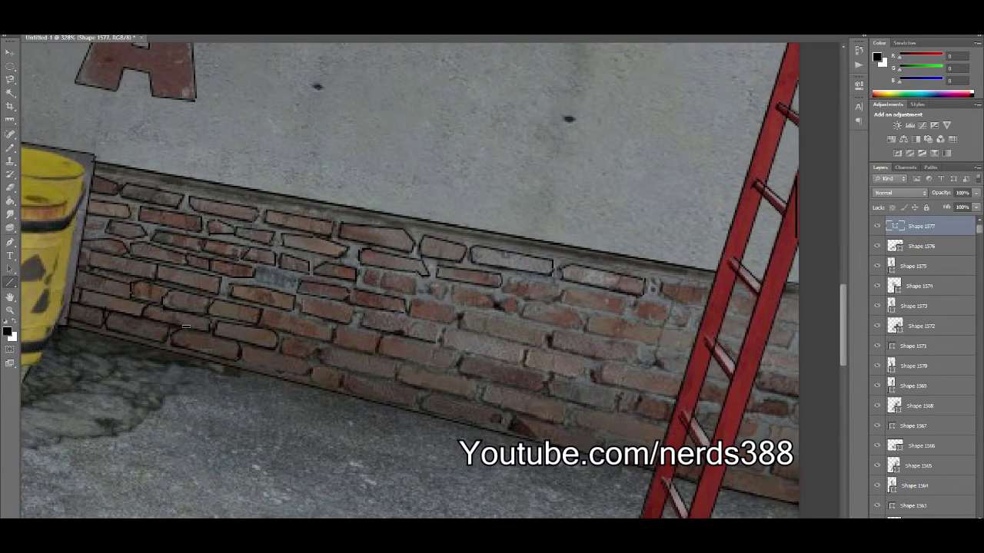
- Outline the bottom-row bricks extending toward the centre of the wall
drag(302, 355, 305, 355)
drag(305, 356, 310, 347)
drag(239, 363, 308, 377)
mouse_move(270, 344)
mouse_down()
mouse_move(306, 355)
mouse_move(349, 338)
mouse_up()
drag(252, 318, 289, 336)
drag(238, 343, 341, 386)
drag(417, 377, 453, 366)
mouse_move(411, 407)
mouse_down()
mouse_move(345, 388)
mouse_move(398, 380)
mouse_up()
mouse_move(401, 353)
mouse_down()
mouse_move(438, 337)
mouse_move(323, 350)
mouse_up()
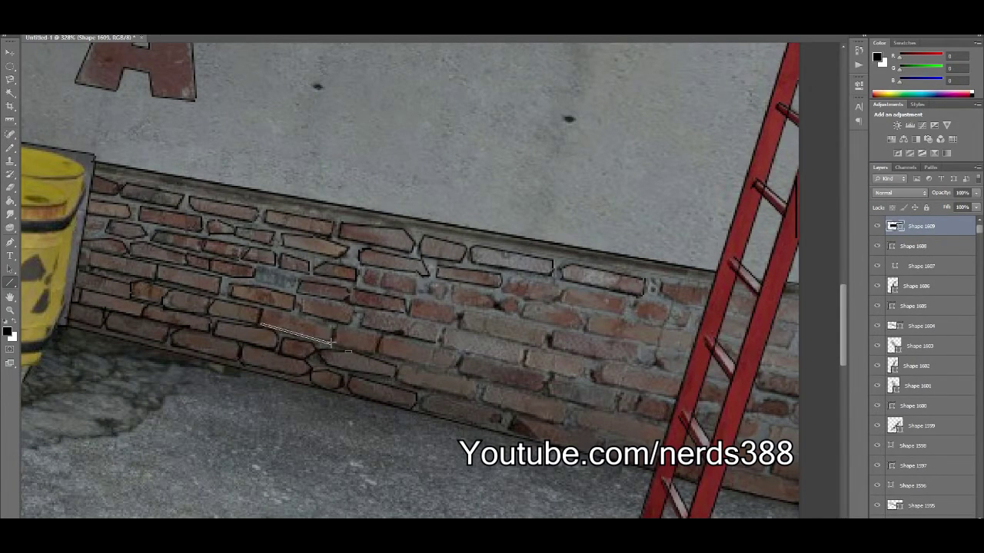
- Trace the long wall-top line and the brick edges near the ladder base
scroll(332, 343, up, 1)
drag(92, 240, 147, 223)
drag(91, 184, 806, 313)
mouse_move(766, 361)
mouse_down()
mouse_move(815, 338)
mouse_move(750, 296)
mouse_move(757, 327)
mouse_move(660, 307)
mouse_move(710, 306)
mouse_move(635, 329)
mouse_up()
mouse_move(672, 330)
mouse_down()
mouse_move(687, 327)
mouse_move(586, 333)
mouse_up()
mouse_move(633, 309)
mouse_down()
mouse_move(596, 328)
mouse_move(661, 350)
mouse_up()
mouse_move(659, 363)
mouse_down()
mouse_move(667, 346)
mouse_move(575, 329)
mouse_move(641, 358)
mouse_move(549, 354)
mouse_move(474, 323)
mouse_up()
- Outline the lower, centre and centre-right bricks left of the ladder
mouse_move(477, 303)
mouse_down()
mouse_move(461, 332)
mouse_move(520, 360)
mouse_up()
drag(522, 352, 555, 335)
drag(461, 343, 550, 362)
mouse_move(526, 329)
mouse_down()
mouse_move(584, 343)
mouse_move(513, 316)
mouse_move(558, 329)
mouse_move(531, 315)
mouse_up()
mouse_move(520, 300)
mouse_down()
mouse_move(483, 285)
mouse_move(453, 316)
mouse_up()
drag(453, 323, 496, 324)
mouse_move(569, 285)
mouse_down()
mouse_move(609, 301)
mouse_move(529, 310)
mouse_up()
drag(538, 308, 504, 319)
mouse_move(617, 290)
mouse_down()
mouse_move(670, 320)
mouse_move(554, 317)
mouse_up()
- Outline the bricks in the wall centre and its middle rows
drag(453, 295, 489, 303)
drag(489, 306, 462, 322)
drag(472, 284, 455, 280)
drag(446, 294, 435, 314)
mouse_move(430, 277)
mouse_down()
mouse_move(470, 283)
mouse_move(363, 289)
mouse_up()
drag(362, 285, 391, 289)
drag(380, 302, 378, 295)
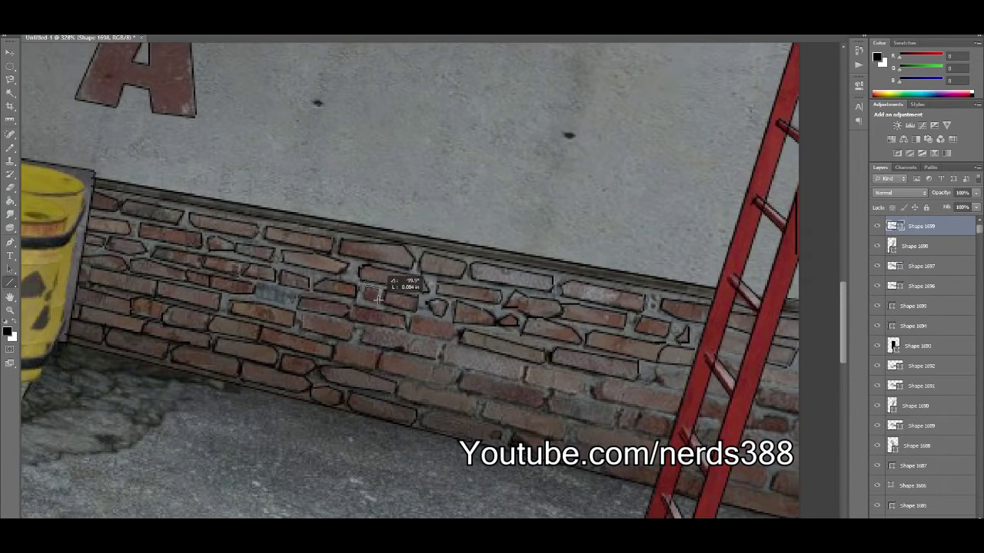
- Add more brick edge lines across the wall centre, scrolling down slightly
drag(458, 331, 431, 308)
scroll(431, 316, down, 1)
drag(483, 329, 442, 323)
drag(442, 322, 299, 296)
scroll(299, 296, down, 1)
drag(426, 296, 388, 311)
mouse_move(388, 315)
mouse_down()
mouse_move(338, 323)
mouse_move(388, 342)
mouse_up()
mouse_move(460, 346)
mouse_down()
mouse_move(390, 324)
mouse_move(550, 363)
mouse_move(577, 381)
mouse_up()
- Trace the bricks right of centre and the small bricks beside the ladder
drag(466, 348, 538, 375)
drag(511, 323, 463, 342)
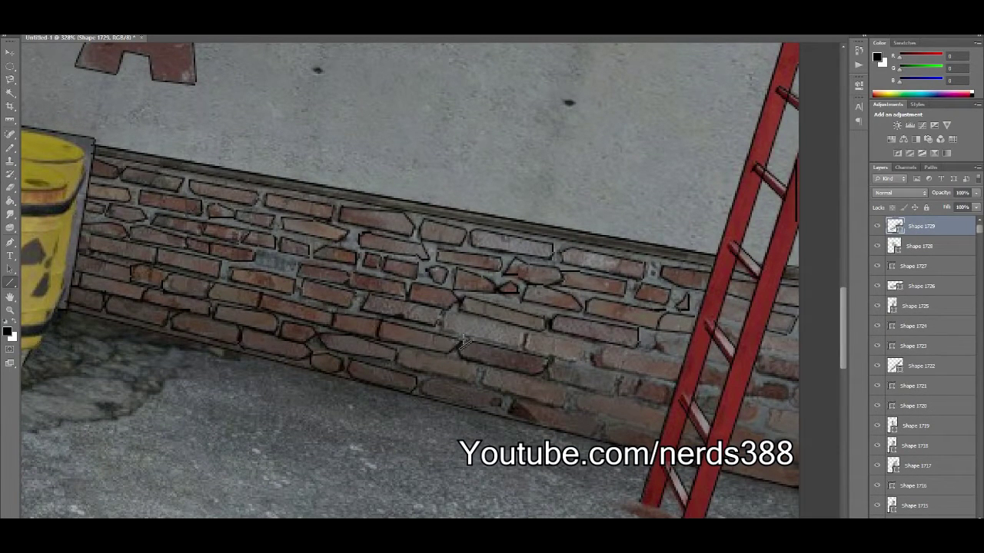
drag(447, 313, 523, 329)
drag(445, 315, 462, 342)
mouse_move(461, 342)
mouse_down()
mouse_move(524, 338)
mouse_move(548, 360)
mouse_up()
drag(548, 360, 582, 358)
mouse_move(582, 358)
mouse_down()
mouse_move(584, 337)
mouse_move(538, 330)
mouse_up()
drag(584, 323, 615, 330)
drag(593, 346, 592, 354)
- Outline the bricks next to the ladder and in the lower right
drag(677, 379, 678, 379)
drag(659, 332, 696, 350)
drag(615, 350, 684, 360)
drag(727, 353, 766, 372)
drag(719, 382, 695, 385)
mouse_move(619, 375)
mouse_down()
mouse_move(580, 356)
mouse_move(602, 371)
mouse_up()
drag(550, 397, 614, 396)
drag(492, 369, 529, 360)
drag(480, 409, 569, 409)
drag(478, 370, 490, 382)
- Outline the lower bricks right of centre and those behind the ladder
drag(429, 376, 503, 400)
drag(431, 385, 511, 411)
drag(465, 384, 515, 414)
drag(429, 366, 465, 382)
mouse_move(453, 361)
mouse_down()
mouse_move(424, 379)
mouse_move(475, 382)
mouse_up()
mouse_move(467, 350)
mouse_down()
mouse_move(439, 341)
mouse_move(385, 346)
mouse_move(469, 367)
mouse_up()
drag(569, 403, 594, 370)
mouse_move(595, 371)
mouse_down()
mouse_move(669, 383)
mouse_move(588, 409)
mouse_up()
drag(669, 404, 695, 416)
drag(586, 415, 692, 431)
mouse_move(660, 439)
mouse_down()
mouse_move(605, 425)
mouse_move(592, 408)
mouse_move(530, 384)
mouse_move(508, 415)
mouse_up()
drag(511, 419, 611, 433)
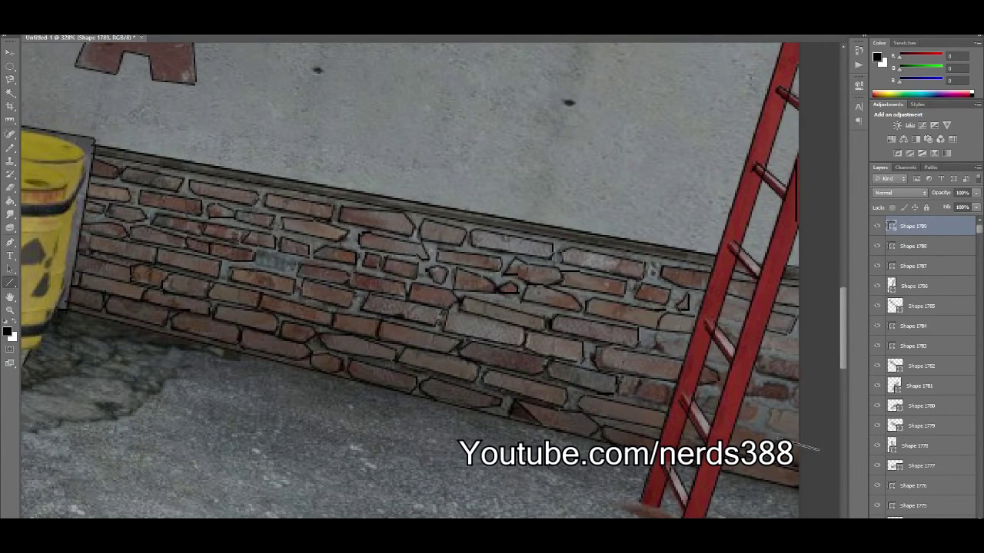
- Finish the lower-right bricks, those beside the ladder and the remaining right-side bricks
drag(767, 425, 803, 436)
mouse_move(803, 436)
mouse_down()
mouse_move(764, 423)
mouse_move(815, 388)
mouse_move(758, 372)
mouse_move(814, 346)
mouse_move(768, 334)
mouse_move(818, 327)
mouse_move(769, 345)
mouse_up()
mouse_move(684, 311)
mouse_down()
mouse_move(661, 338)
mouse_move(684, 358)
mouse_up()
drag(738, 342, 777, 358)
mouse_move(738, 304)
mouse_down()
mouse_move(722, 323)
mouse_move(769, 312)
mouse_move(737, 285)
mouse_move(695, 304)
mouse_up()
scroll(261, 304, up, 2)
mouse_move(262, 303)
mouse_down()
mouse_move(254, 286)
mouse_move(338, 276)
mouse_move(266, 253)
mouse_move(303, 265)
mouse_up()
scroll(371, 312, up, 4)
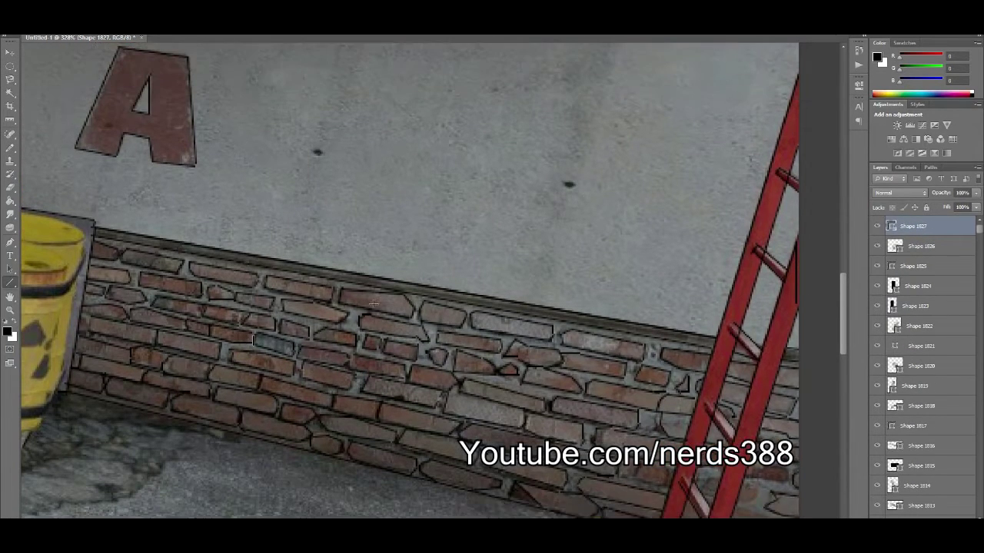
scroll(371, 312, up, 2)
right_click(10, 282)
- Draw ellipses over two wall holes and set their fill to black
click(53, 300)
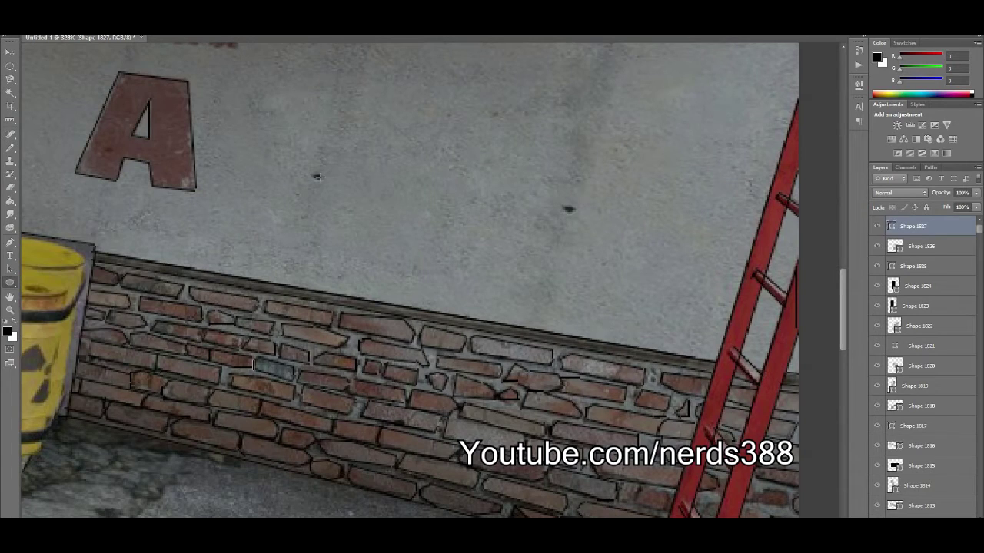
drag(309, 169, 322, 182)
drag(559, 201, 577, 219)
click(50, 43)
click(90, 43)
click(87, 43)
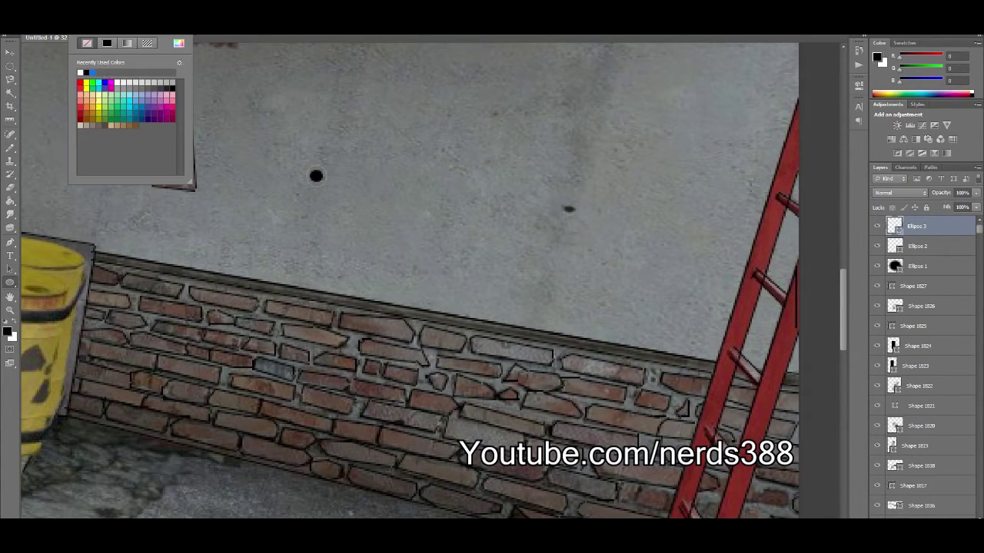
key(Return)
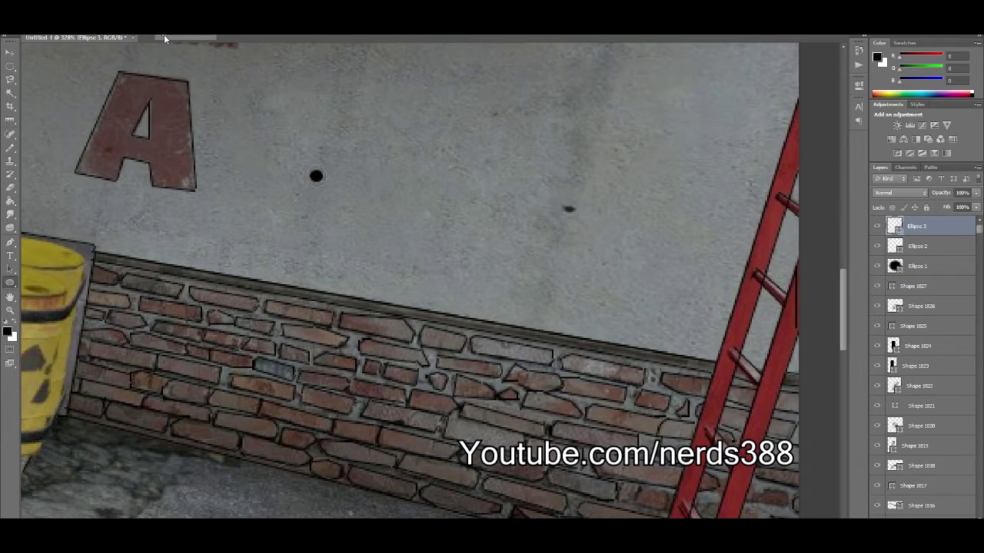
- Add ellipses over the remaining holes near the A sign, rotating one to fit
drag(561, 199, 578, 217)
scroll(461, 269, up, 3)
drag(610, 112, 626, 128)
drag(350, 100, 355, 106)
drag(220, 126, 228, 140)
mouse_move(148, 107)
mouse_down()
mouse_move(156, 116)
mouse_move(145, 124)
mouse_move(160, 100)
mouse_up()
key(ctrl+t)
key(Return)
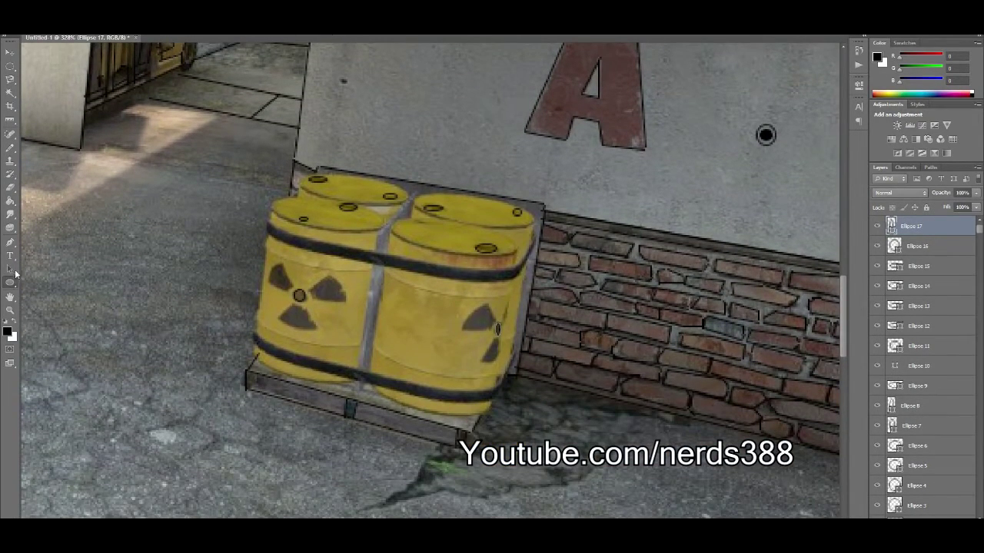
- Place a custom hatch shape and stretch it to fit the gate mesh
right_click(10, 283)
click(61, 331)
drag(255, 325, 324, 351)
scroll(384, 69, down, 2)
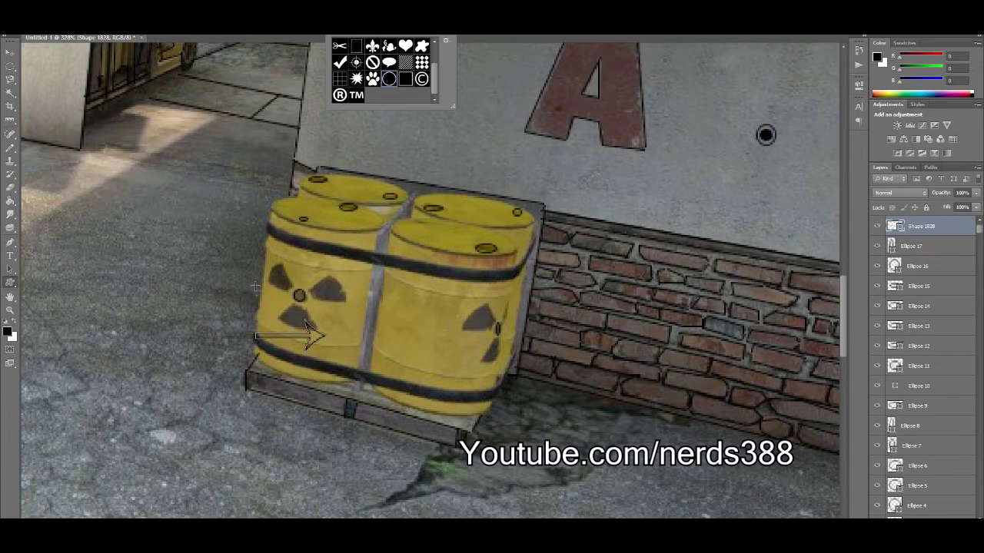
scroll(384, 70, up, 2)
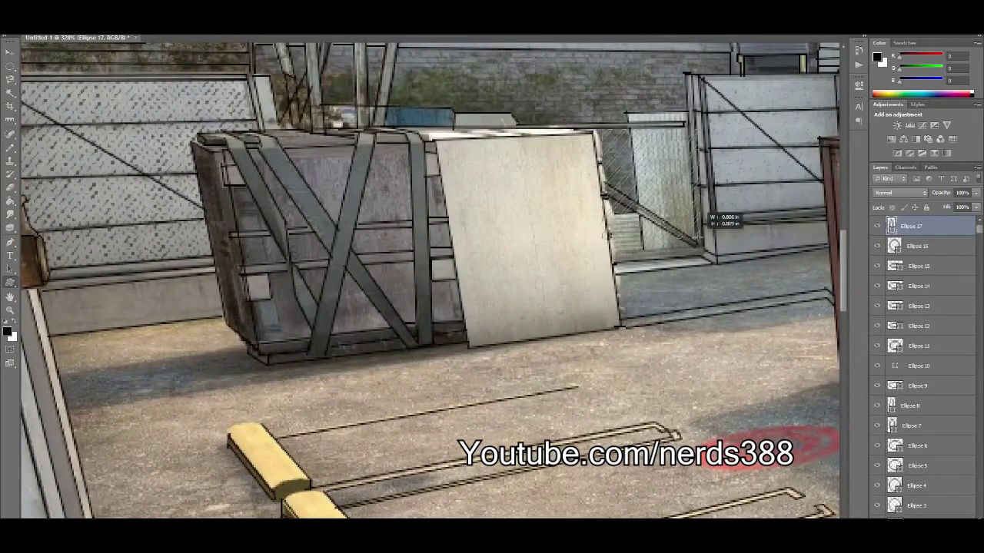
drag(686, 250, 696, 248)
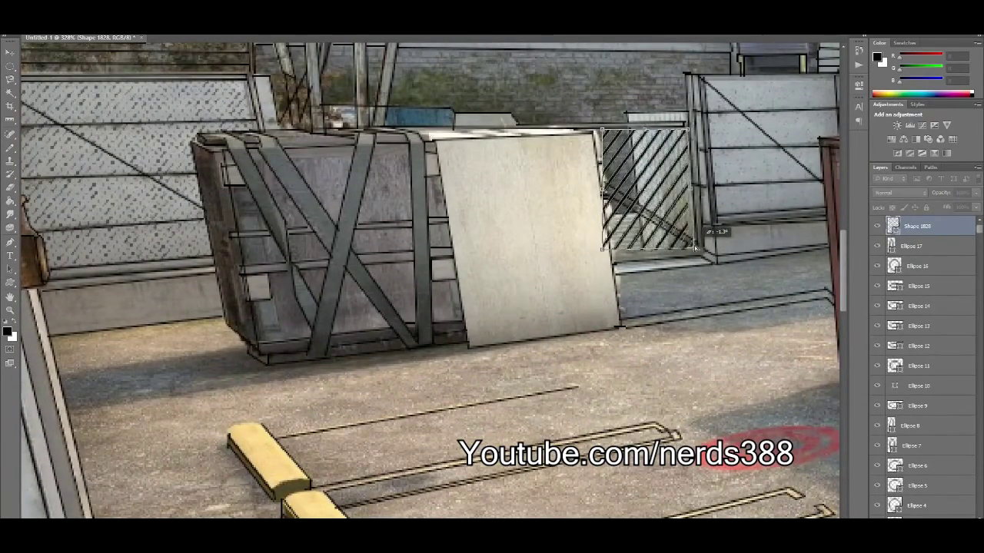
drag(602, 250, 618, 252)
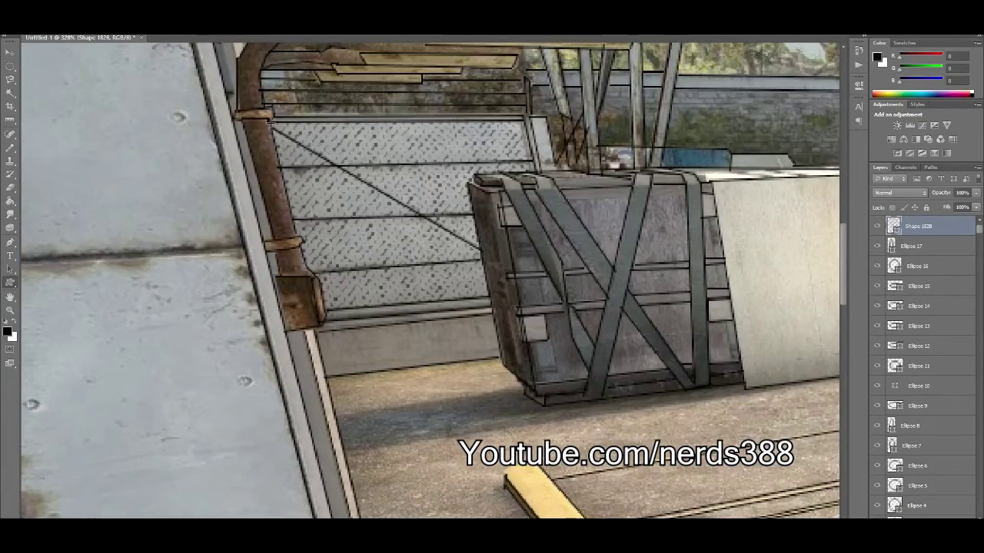
- Cover the left fence panel with a hatch shape skewed to its perspective
drag(269, 122, 540, 294)
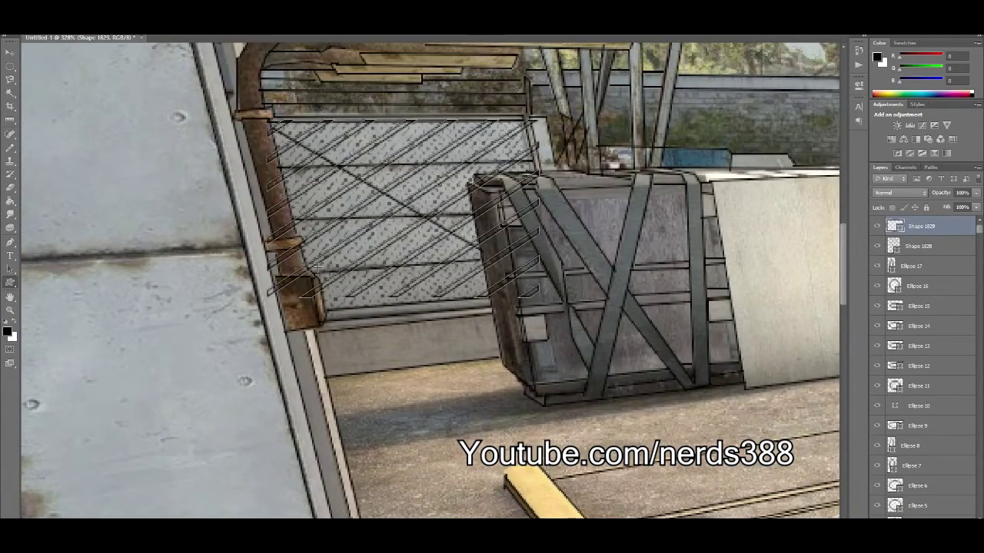
key(ctrl+t)
drag(269, 292, 314, 311)
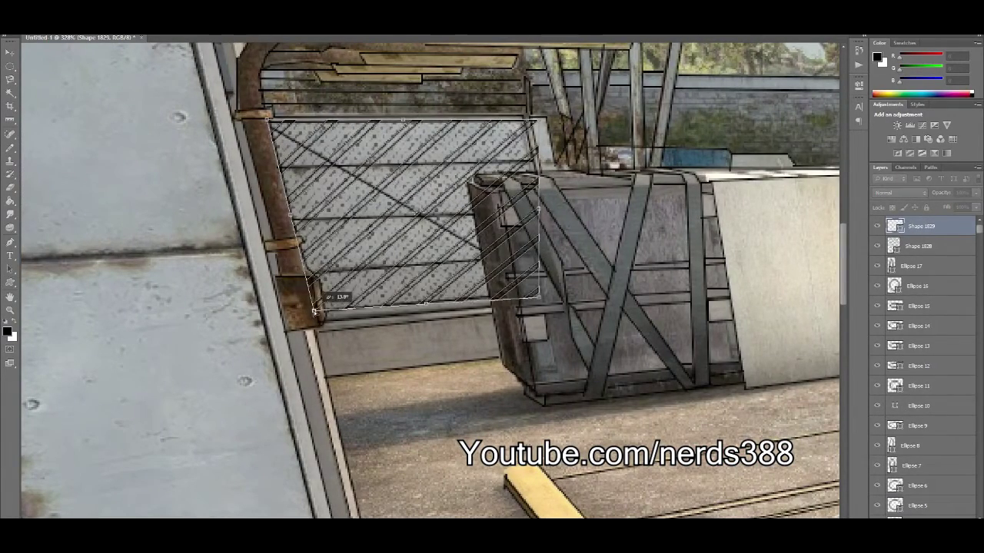
mouse_move(539, 295)
mouse_down()
mouse_move(532, 209)
mouse_move(492, 223)
mouse_up()
key(Return)
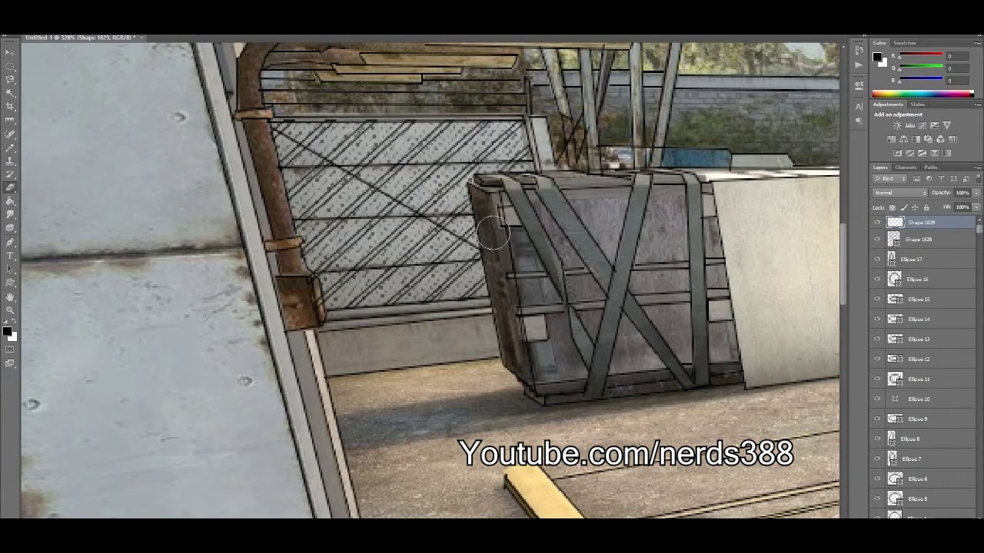
- Pan around the hatching, fit the whole image in the window, and work in the Layers panel
scroll(306, 304, up, 2)
scroll(561, 299, up, 3)
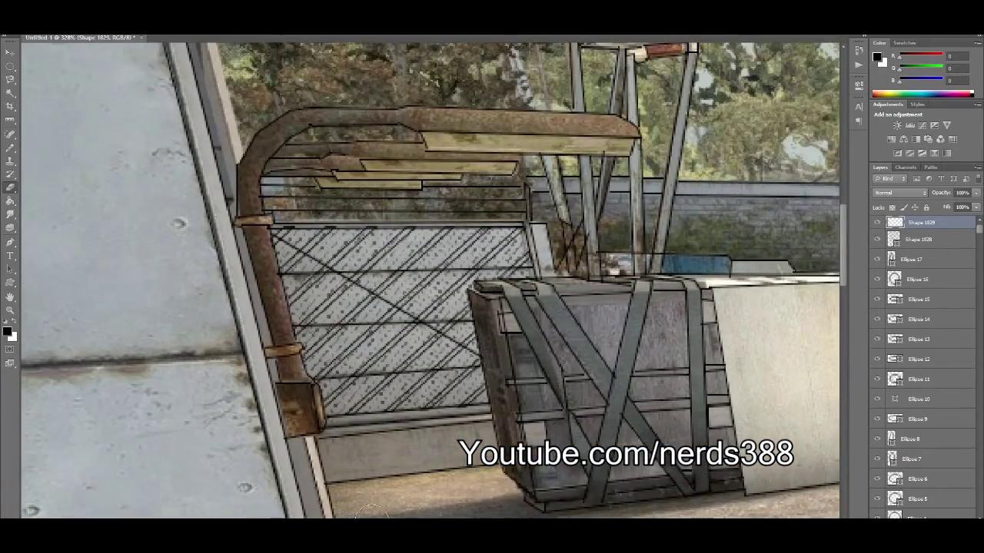
scroll(369, 511, right, 10)
scroll(278, 416, up, 3)
scroll(278, 416, left, 5)
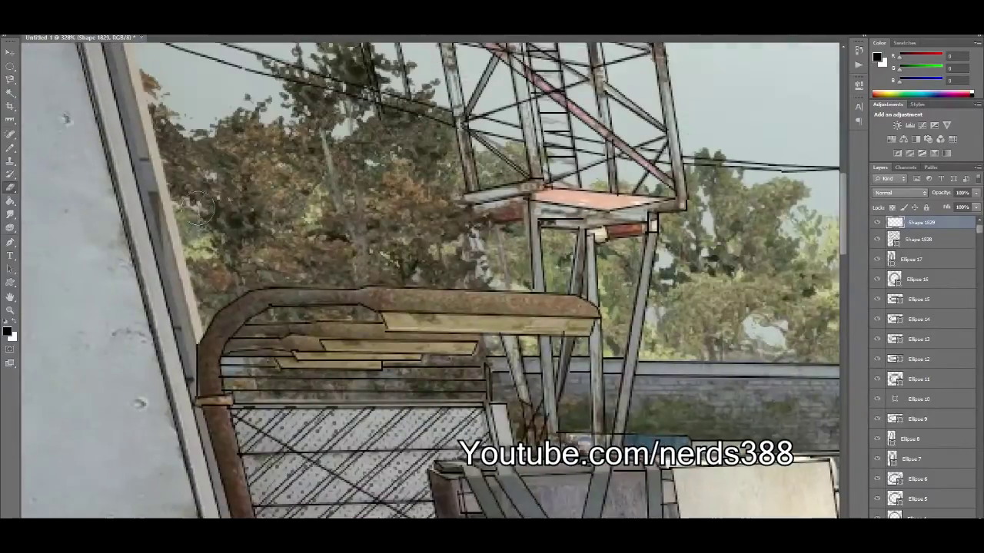
scroll(278, 416, down, 10)
key(ctrl+0)
drag(979, 229, 979, 507)
double_click(877, 508)
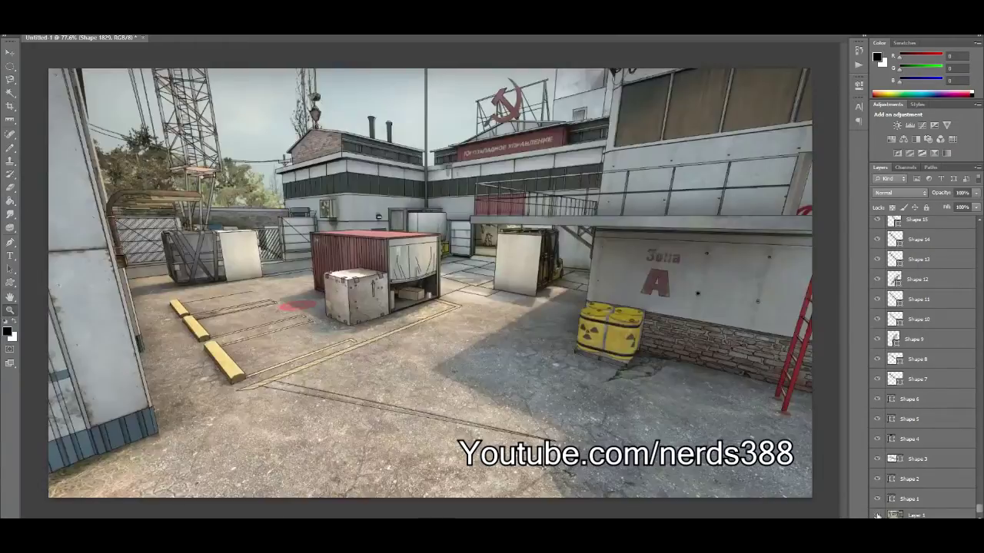
- Preview the line art without the photo, then discard a stray rounded rectangle
click(877, 507)
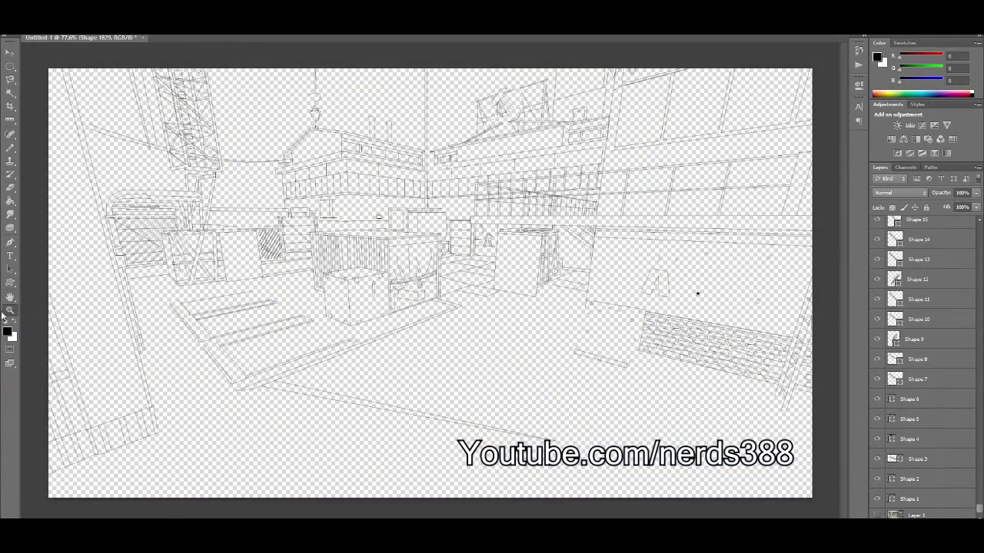
click(169, 345)
right_click(10, 283)
click(54, 302)
drag(476, 418, 549, 380)
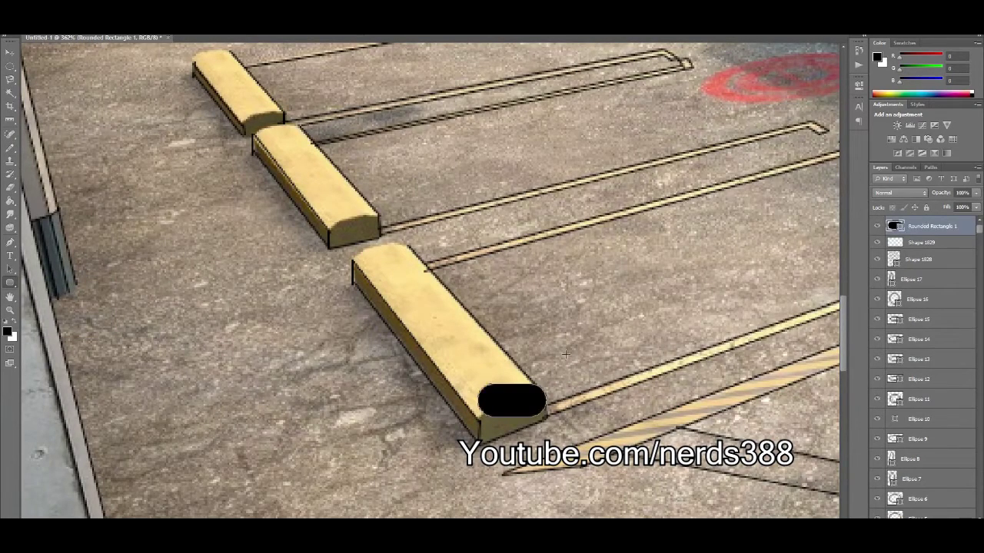
key(ctrl+z)
- Trace the edges of the parking curb ends with straight lines
right_click(10, 282)
click(54, 327)
drag(481, 419, 546, 385)
drag(554, 392, 588, 373)
drag(396, 211, 431, 192)
mouse_move(262, 114)
mouse_down()
mouse_move(296, 88)
mouse_move(285, 114)
mouse_move(578, 82)
mouse_up()
- Draw a black ellipse over the centre of the red floor marking
scroll(285, 113, up, 2)
scroll(308, 115, up, 1)
scroll(578, 82, up, 1)
scroll(431, 277, right, 5)
drag(290, 182, 362, 201)
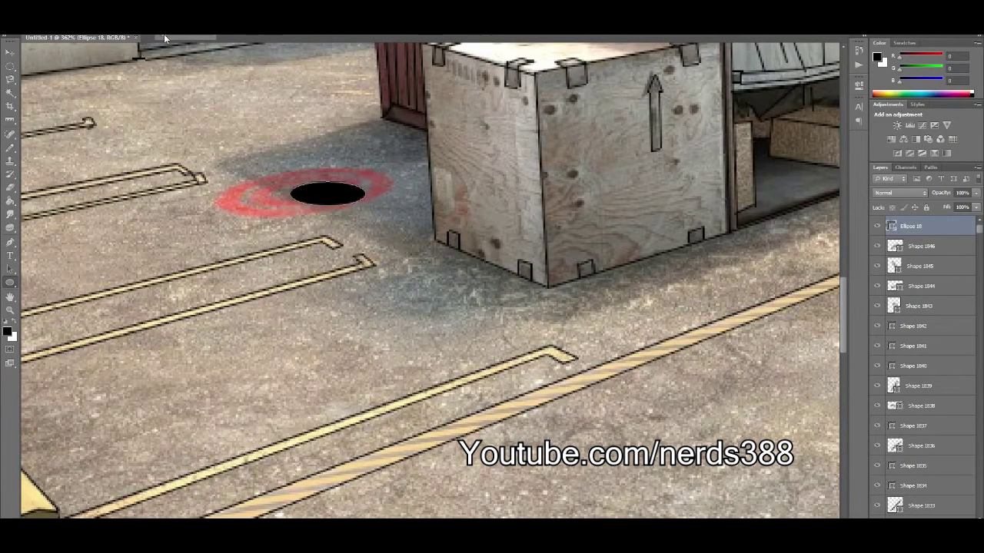
- Make the ellipse an unfilled outline and fit it to the target's inner ring
click(166, 34)
click(44, 46)
click(113, 126)
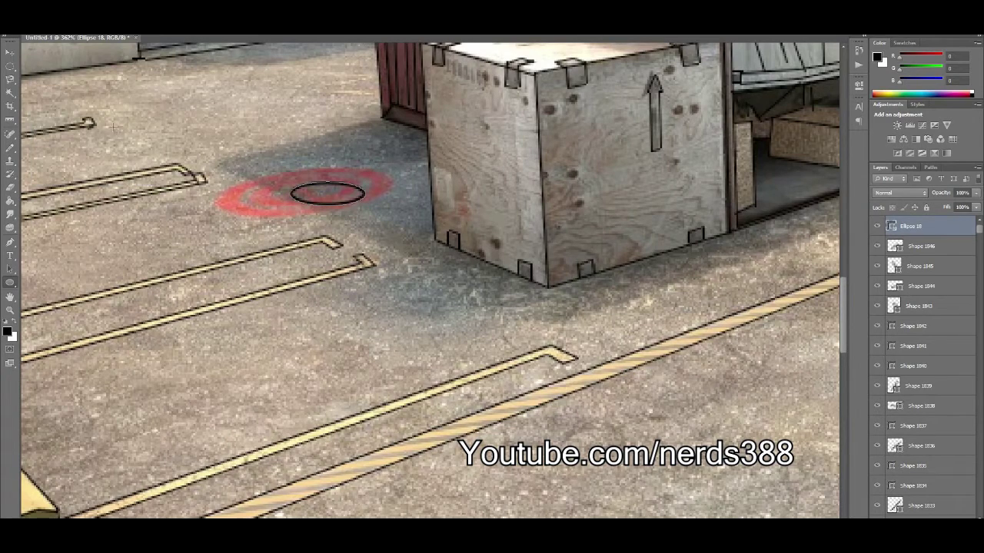
key(ctrl+t)
mouse_move(346, 175)
mouse_down()
mouse_move(271, 209)
mouse_move(307, 200)
mouse_up()
key(Return)
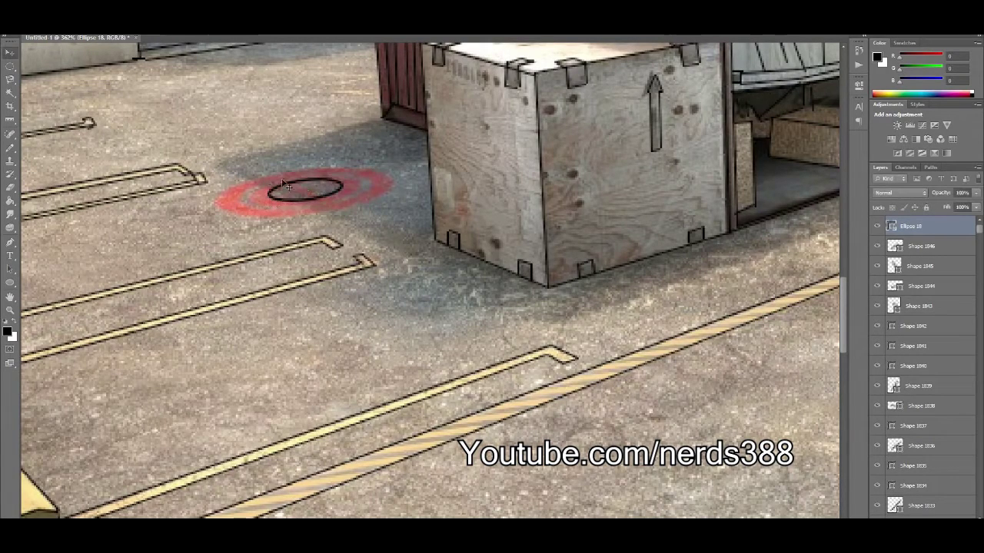
- Draw a larger ellipse around the red target and apply its transformation
mouse_move(243, 180)
mouse_down()
mouse_move(370, 211)
mouse_move(237, 185)
mouse_up()
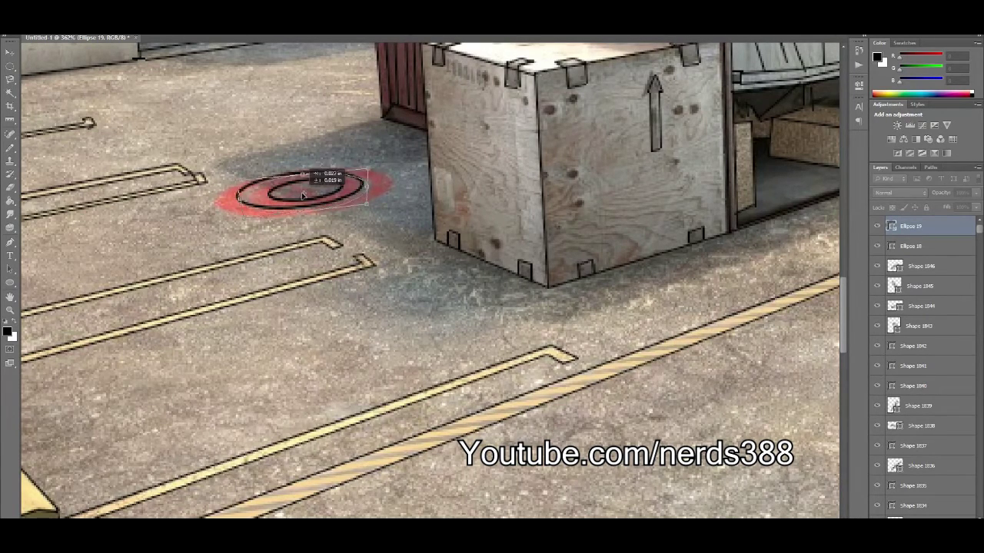
drag(299, 188, 202, 195)
key(u)
key(Return)
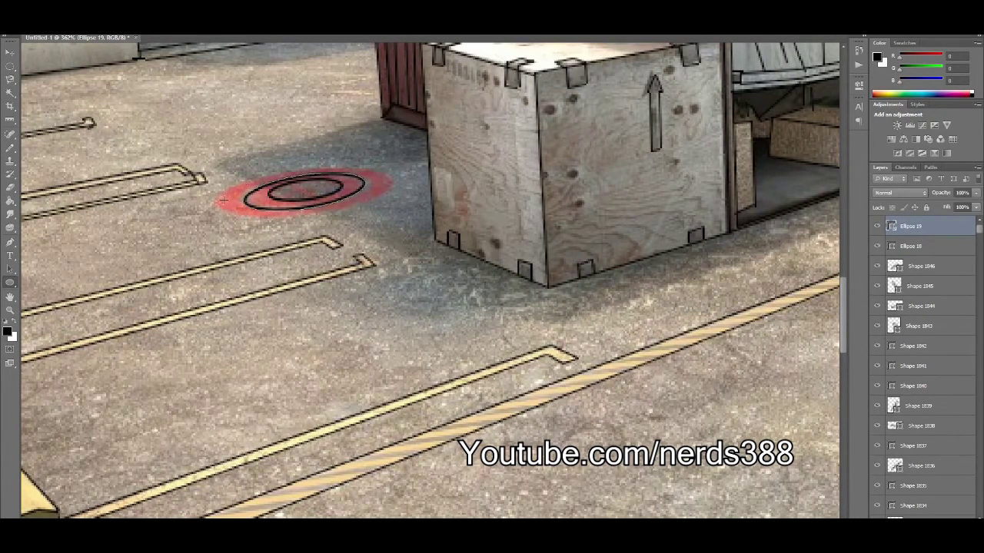
- Draw the outermost ellipse and squash it to fit the target
drag(424, 144, 201, 224)
key(ctrl+t)
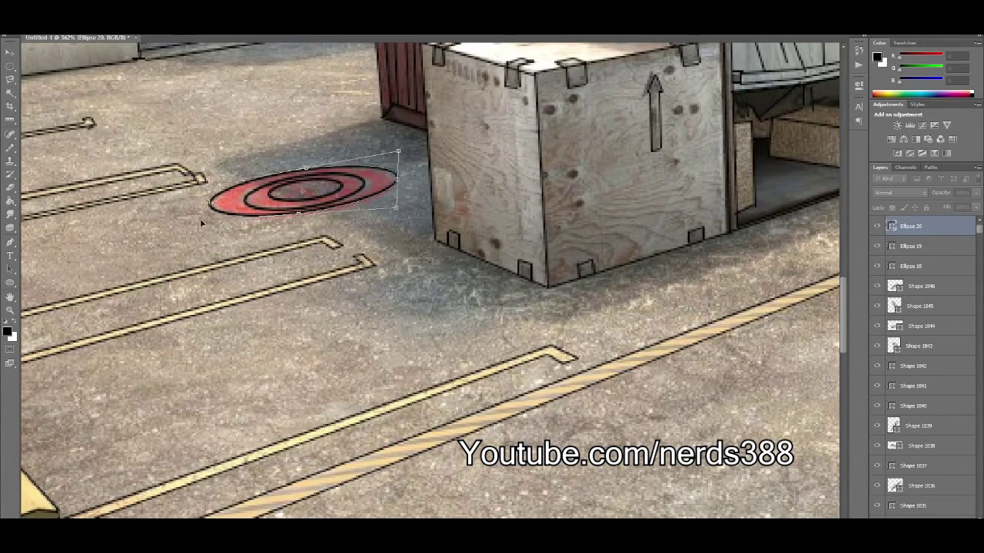
key(Return)
scroll(399, 192, up, 2)
- Switch to the Line tool and draw crossing lines inside the inner ring
right_click(10, 283)
click(46, 304)
mouse_move(292, 228)
mouse_down()
mouse_move(304, 241)
mouse_move(323, 237)
mouse_move(288, 238)
mouse_up()
mouse_move(277, 231)
mouse_down()
mouse_move(338, 230)
mouse_move(308, 240)
mouse_move(346, 222)
mouse_up()
- Add the last crossing line in the target, then begin diagonal hatching at the curb
drag(286, 223, 323, 240)
scroll(431, 276, up, 3)
scroll(431, 277, down, 3)
scroll(430, 277, down, 3)
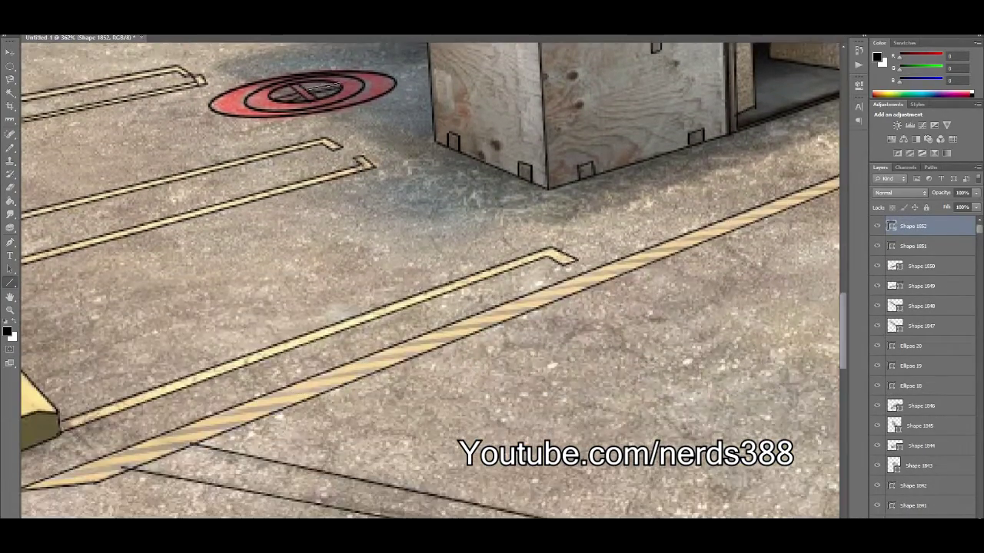
scroll(431, 277, left, 3)
drag(221, 468, 223, 466)
drag(150, 477, 346, 419)
- Continue diagonal hatch lines rightward along the yellow floor tape
drag(269, 422, 358, 403)
drag(308, 415, 453, 367)
mouse_move(399, 383)
mouse_down()
mouse_move(461, 365)
mouse_move(454, 361)
mouse_up()
drag(450, 366, 538, 332)
drag(532, 340, 642, 302)
drag(624, 309, 658, 294)
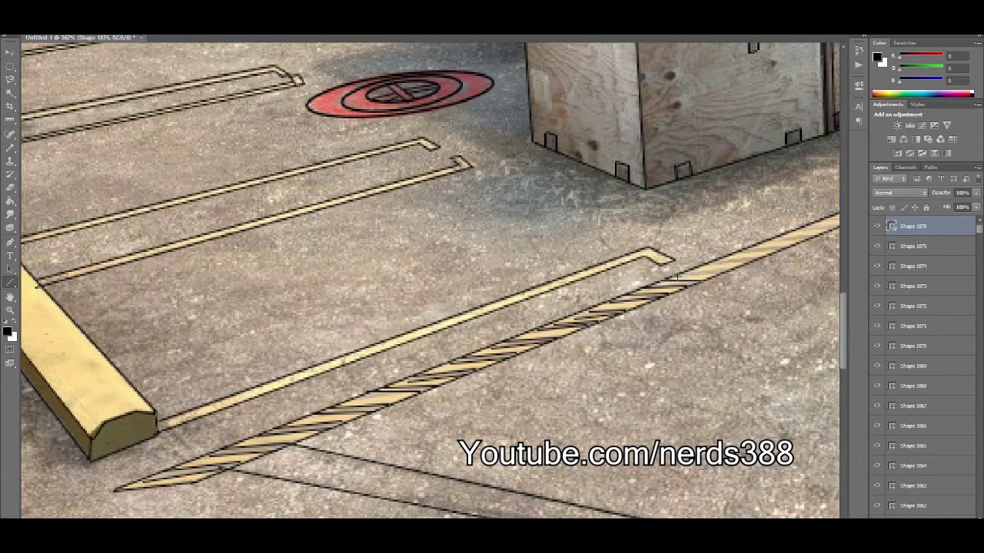
- Hatch the remaining floor tape up to the corner by the container
mouse_move(742, 254)
mouse_down()
mouse_move(350, 277)
mouse_move(411, 258)
mouse_up()
mouse_move(403, 263)
mouse_down()
mouse_move(466, 236)
mouse_move(438, 248)
mouse_up()
drag(430, 251, 443, 243)
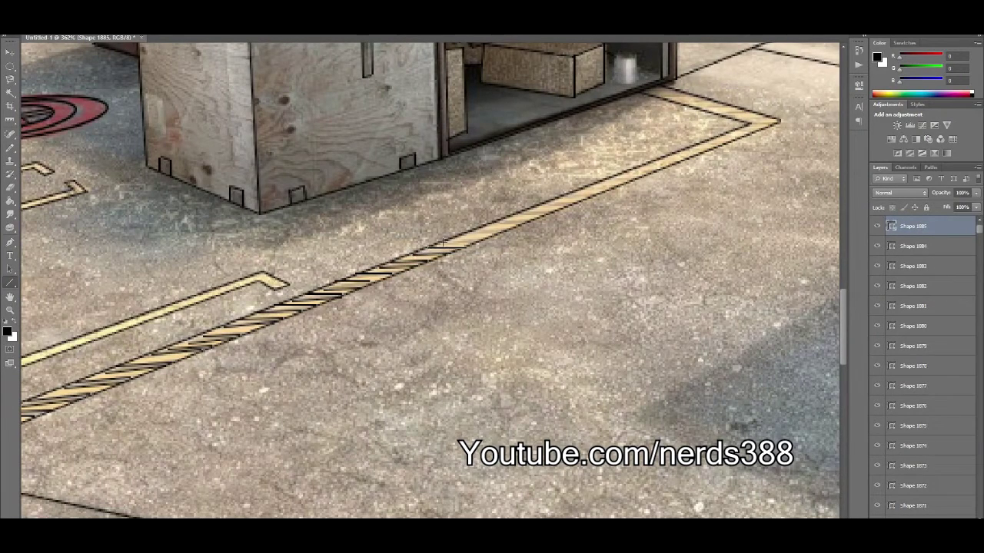
drag(504, 223, 516, 217)
drag(515, 219, 629, 181)
drag(627, 182, 680, 155)
drag(679, 154, 708, 153)
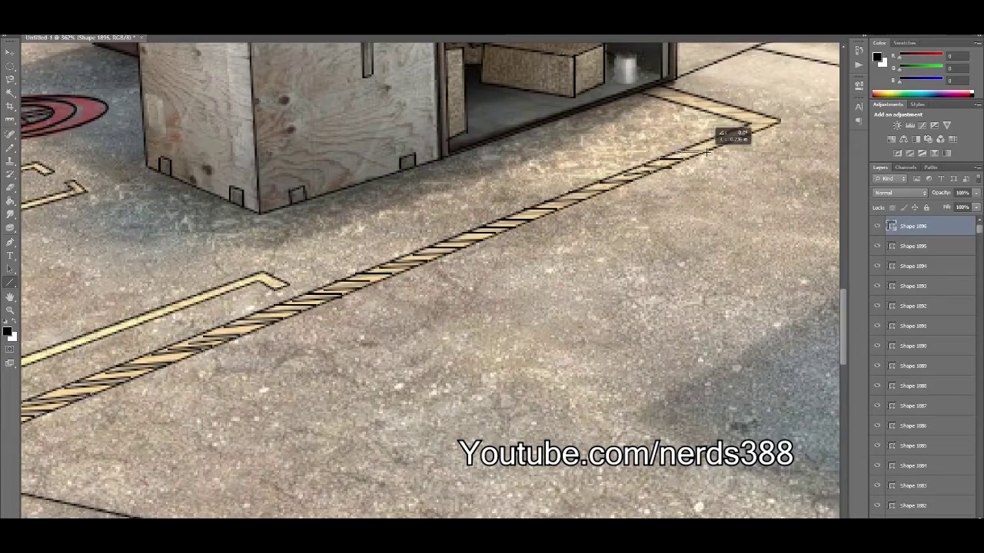
drag(775, 123, 672, 93)
scroll(409, 454, up, 3)
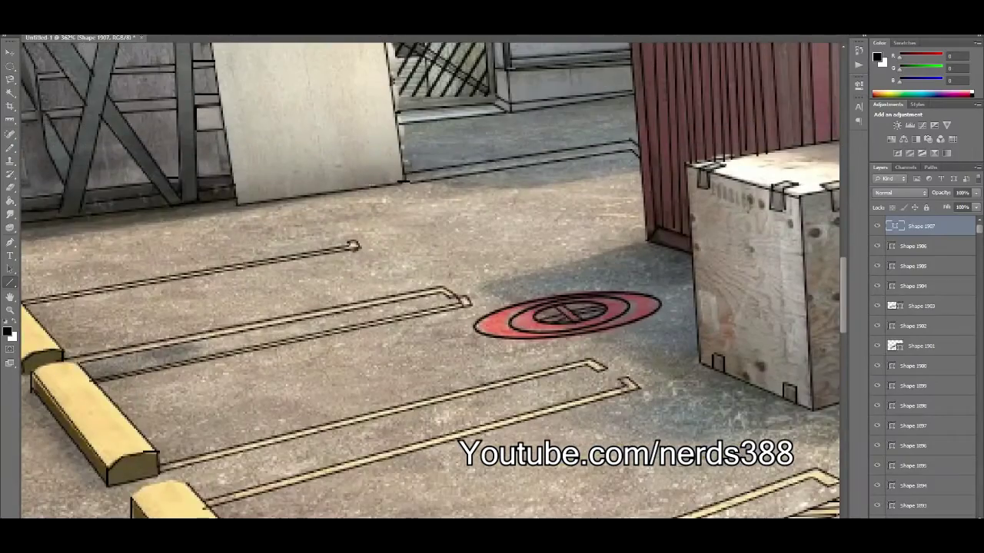
- Finish hatching the floor tape under the door edge and along its edge
mouse_move(472, 151)
mouse_down()
mouse_move(459, 163)
mouse_move(476, 162)
mouse_up()
mouse_move(545, 158)
mouse_down()
mouse_move(532, 171)
mouse_move(613, 158)
mouse_up()
scroll(647, 201, down, 2)
scroll(538, 192, down, 4)
scroll(467, 181, up, 5)
scroll(348, 196, down, 1)
- Outline the stain below the wall fan and add a vertical line on the upper building
drag(474, 123, 481, 173)
mouse_move(481, 174)
mouse_down()
mouse_move(500, 176)
mouse_move(501, 198)
mouse_up()
drag(523, 121, 526, 196)
scroll(486, 158, up, 2)
scroll(538, 154, up, 1)
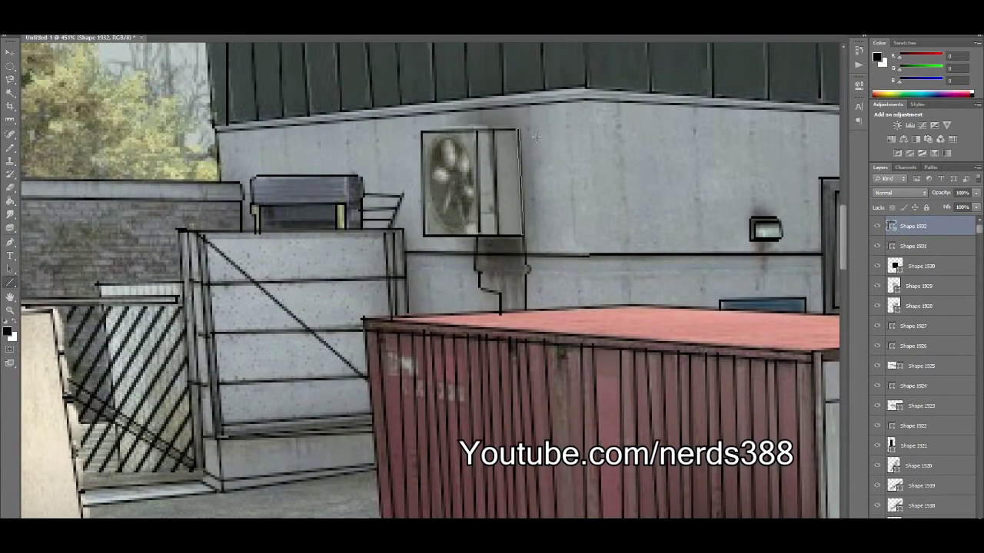
scroll(586, 154, up, 3)
drag(587, 154, 592, 358)
scroll(592, 357, down, 5)
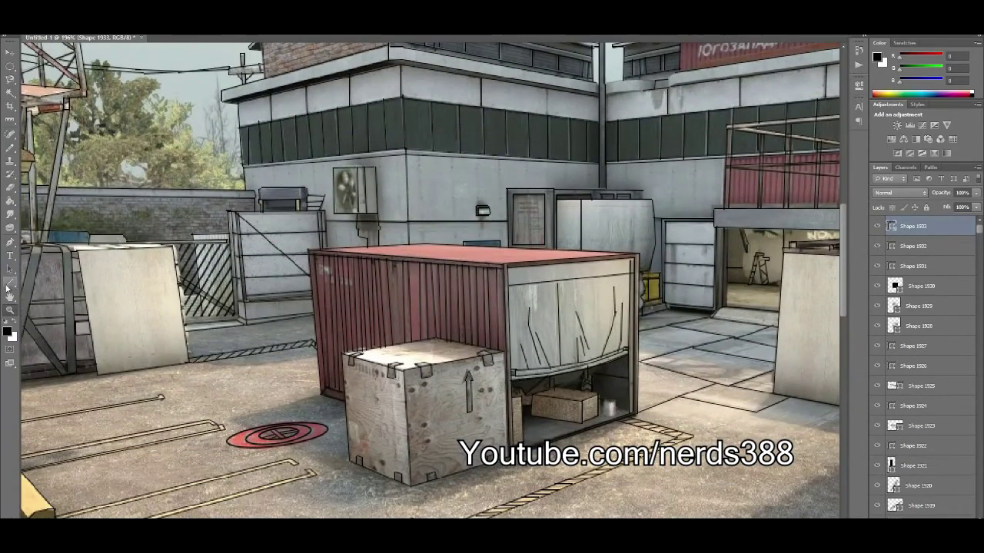
- Check the custom shape presets, then trace the sickle's edge with the Line tool
click(9, 285)
click(369, 31)
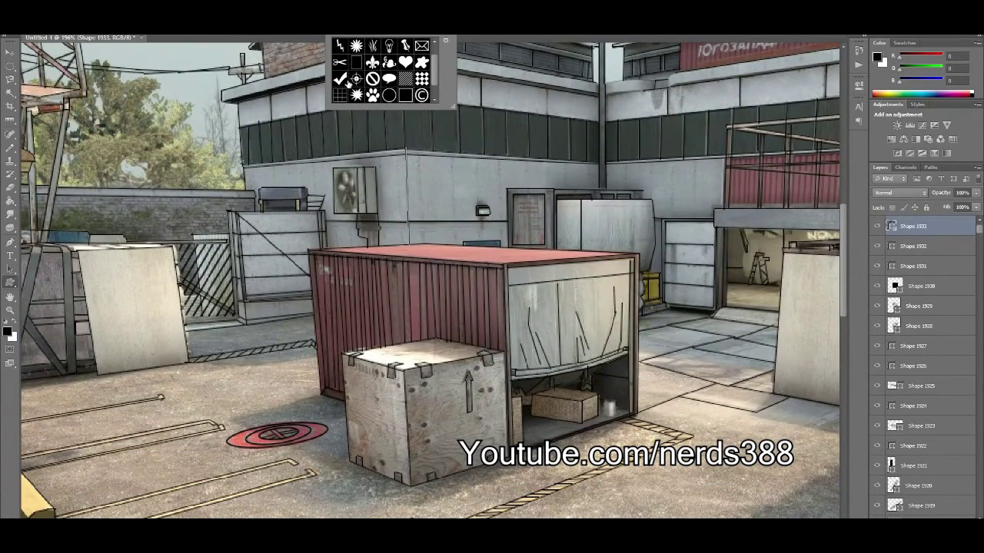
scroll(350, 80, up, 1)
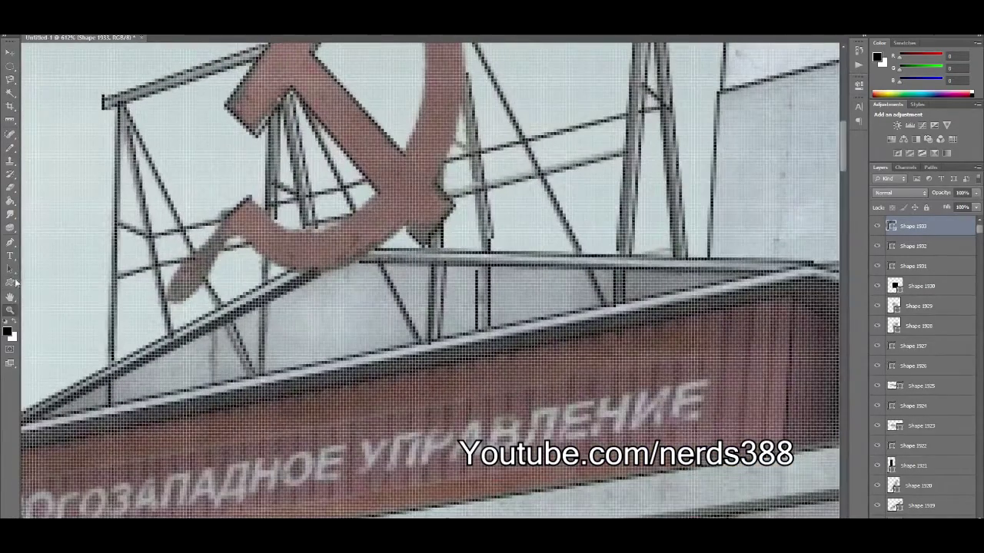
right_click(11, 283)
click(46, 322)
mouse_move(285, 218)
mouse_down()
mouse_move(320, 193)
mouse_move(361, 203)
mouse_move(442, 134)
mouse_move(409, 101)
mouse_move(402, 40)
mouse_move(395, 48)
mouse_move(454, 157)
mouse_move(464, 242)
mouse_move(455, 277)
mouse_up()
scroll(408, 165, up, 1)
scroll(428, 150, up, 2)
scroll(402, 40, up, 1)
- Trace the sickle's outer edges and the hammer handle, then zoom out to the whole image
mouse_move(455, 277)
mouse_down()
mouse_move(442, 313)
mouse_move(446, 358)
mouse_move(430, 376)
mouse_up()
drag(431, 376, 357, 405)
mouse_move(358, 406)
mouse_down()
mouse_move(315, 419)
mouse_move(292, 392)
mouse_up()
mouse_move(292, 392)
mouse_down()
mouse_move(260, 358)
mouse_move(235, 378)
mouse_up()
mouse_move(234, 379)
mouse_down()
mouse_move(209, 400)
mouse_move(182, 450)
mouse_move(272, 342)
mouse_up()
scroll(225, 398, up, 1)
key(z)
key(ctrl+0)
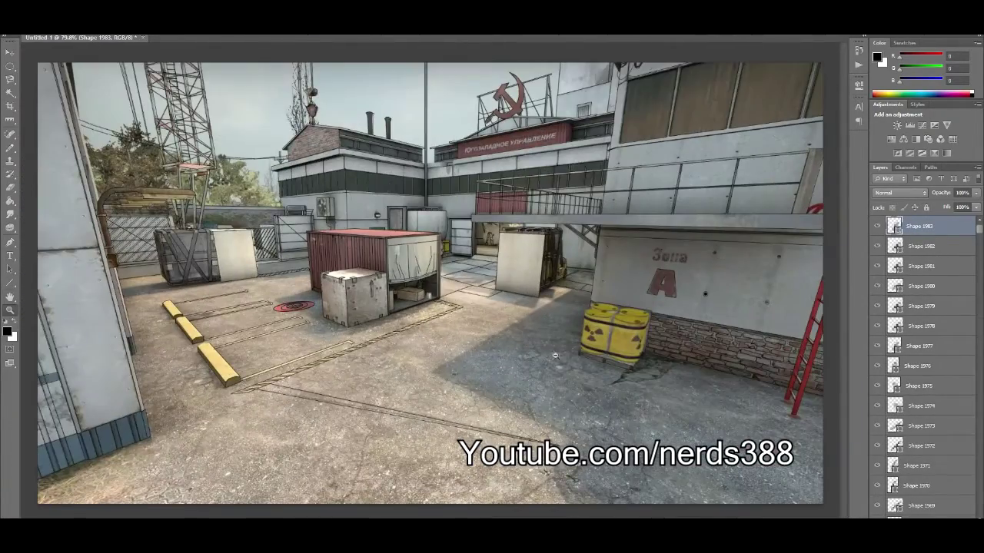
- Zoom in on the crates and trace the ground shadow edge and white wall's base
click(555, 355)
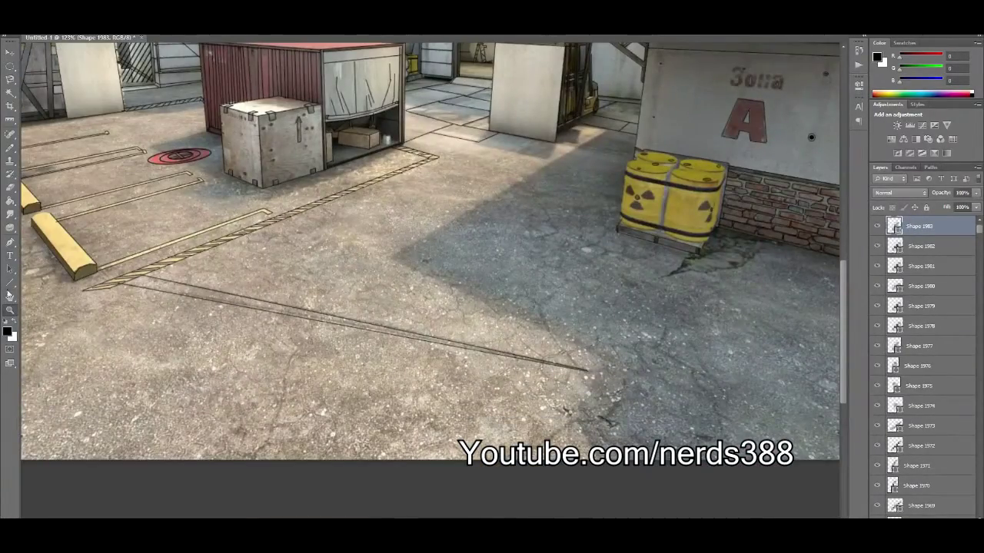
mouse_move(388, 258)
mouse_down()
mouse_move(601, 358)
mouse_move(575, 414)
mouse_up()
drag(574, 414, 599, 465)
mouse_move(388, 258)
mouse_down()
mouse_move(608, 129)
mouse_move(572, 140)
mouse_up()
mouse_move(573, 140)
mouse_down()
mouse_move(554, 158)
mouse_move(480, 142)
mouse_move(499, 139)
mouse_move(479, 143)
mouse_up()
scroll(478, 143, up, 2)
- Add lines along the parking markings and floor slabs around the red container's base
drag(154, 186, 204, 223)
drag(303, 235, 263, 225)
mouse_move(184, 235)
mouse_down()
mouse_move(418, 185)
mouse_move(430, 196)
mouse_up()
drag(567, 448, 836, 483)
drag(362, 189, 189, 217)
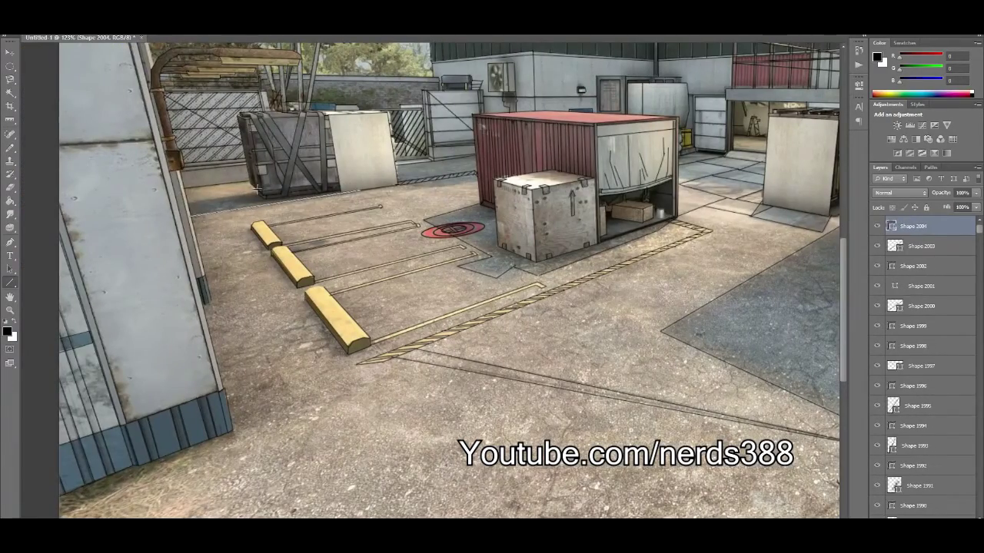
scroll(352, 344, down, 2)
drag(339, 329, 361, 319)
- Zoom and scroll over to the red Cyrillic sign below the hammer and sickle
scroll(362, 319, up, 5)
scroll(384, 261, up, 2)
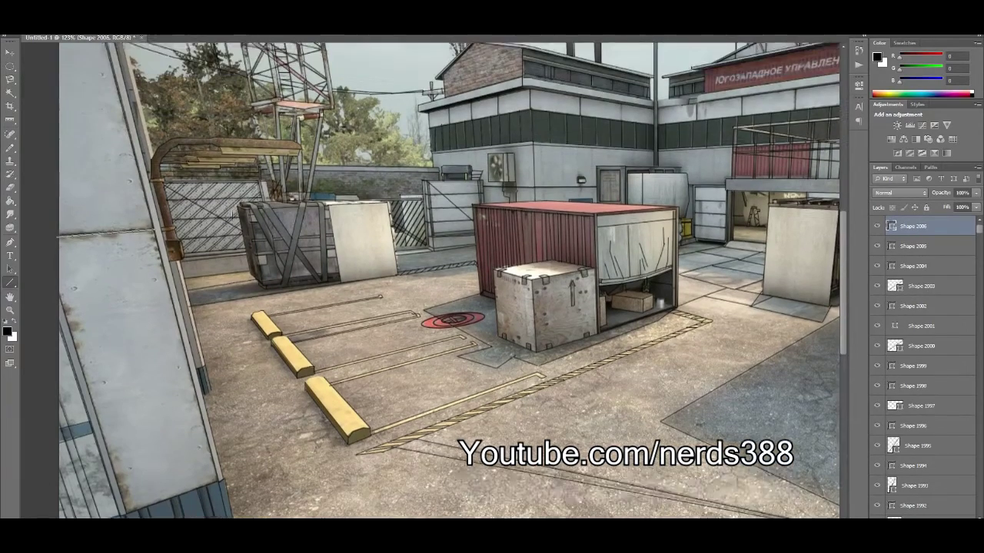
scroll(400, 222, up, 5)
scroll(414, 187, up, 1)
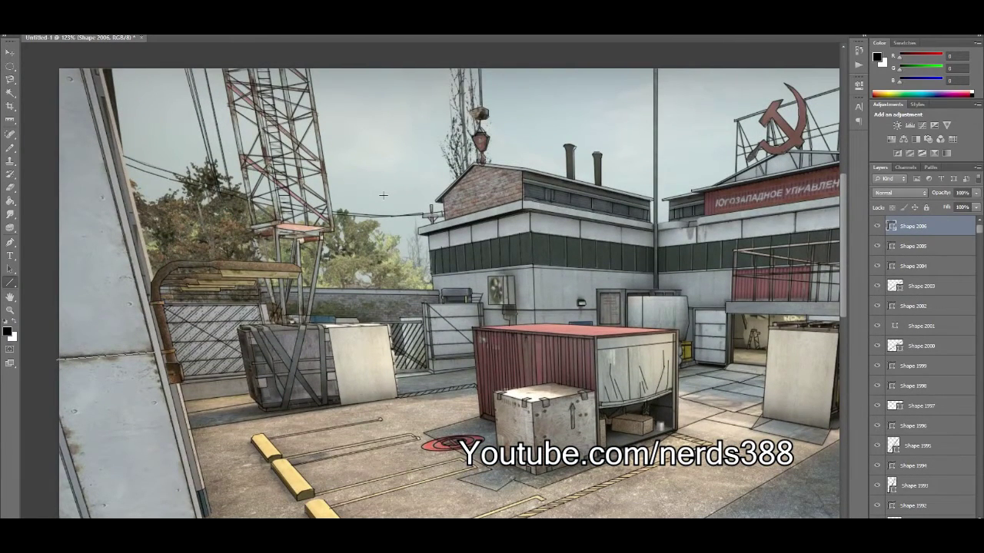
scroll(634, 373, down, 2)
scroll(573, 160, right, 3)
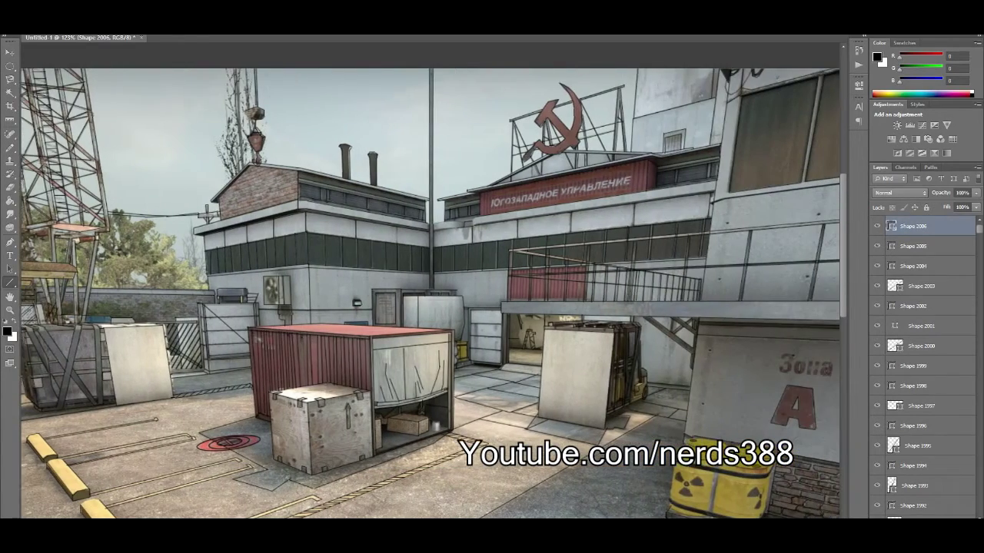
scroll(490, 153, up, 4)
scroll(490, 153, right, 3)
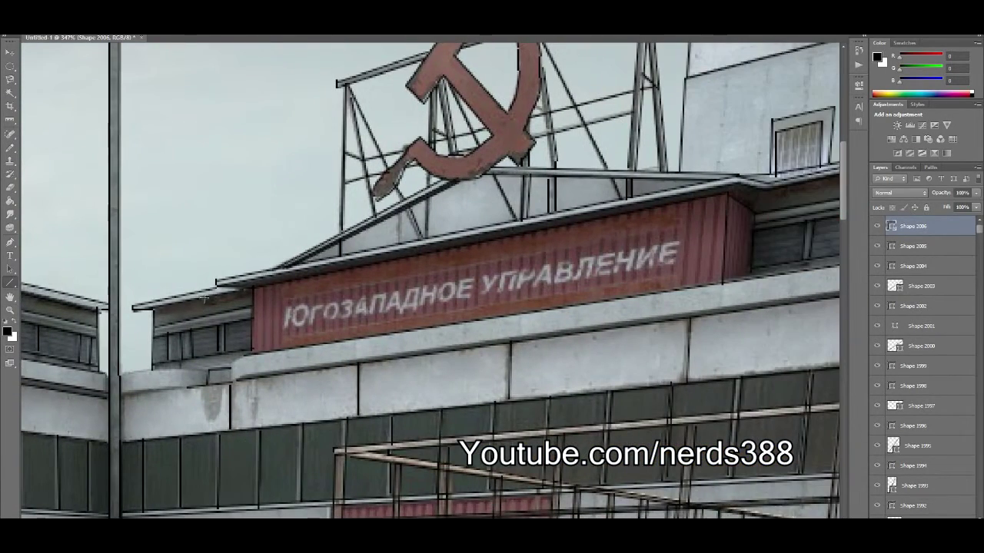
- Outline the sign's lettering panel and its left edge and seams
drag(282, 302, 676, 229)
drag(674, 277, 282, 342)
drag(673, 228, 675, 277)
mouse_move(264, 286)
mouse_down()
mouse_move(264, 352)
mouse_move(284, 348)
mouse_up()
mouse_move(301, 313)
mouse_down()
mouse_move(302, 265)
mouse_move(315, 332)
mouse_move(361, 338)
mouse_up()
- Draw short brick-joint lines across the sign from left to right
drag(378, 262, 428, 272)
drag(433, 311, 432, 323)
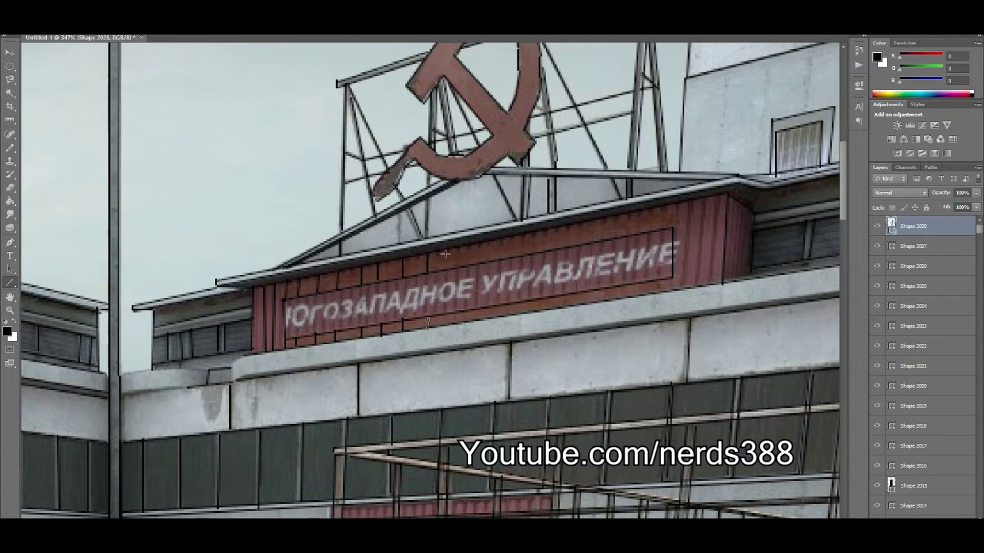
drag(443, 254, 443, 271)
drag(447, 315, 448, 323)
drag(501, 296, 501, 311)
mouse_move(530, 289)
mouse_down()
mouse_move(530, 307)
mouse_move(588, 304)
mouse_up()
mouse_move(615, 280)
mouse_down()
mouse_move(615, 300)
mouse_move(644, 286)
mouse_move(686, 291)
mouse_up()
- Add vertical seams at the sign's right end and the last short strokes
mouse_move(686, 200)
mouse_down()
mouse_move(686, 286)
mouse_move(699, 285)
mouse_up()
drag(719, 196, 714, 262)
drag(676, 204, 672, 227)
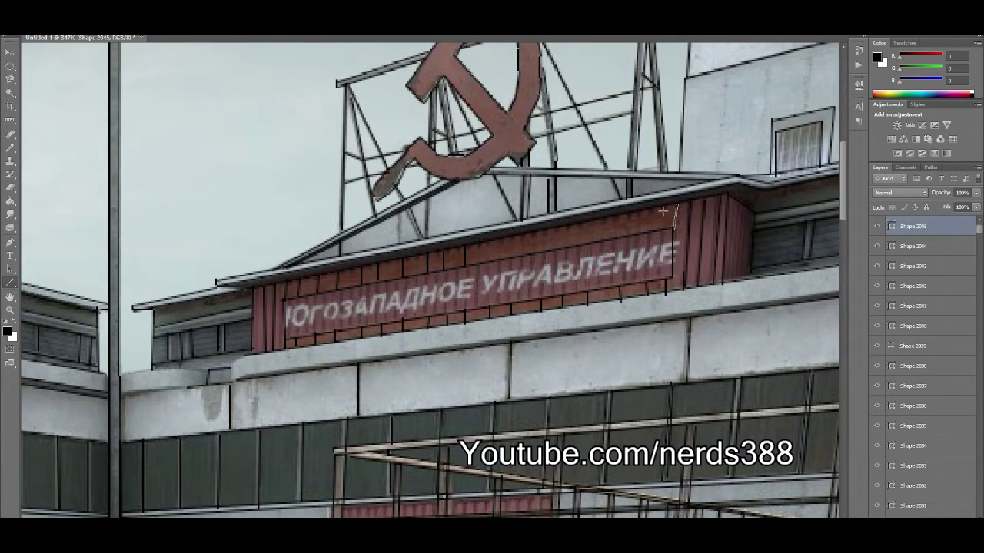
drag(611, 218, 611, 239)
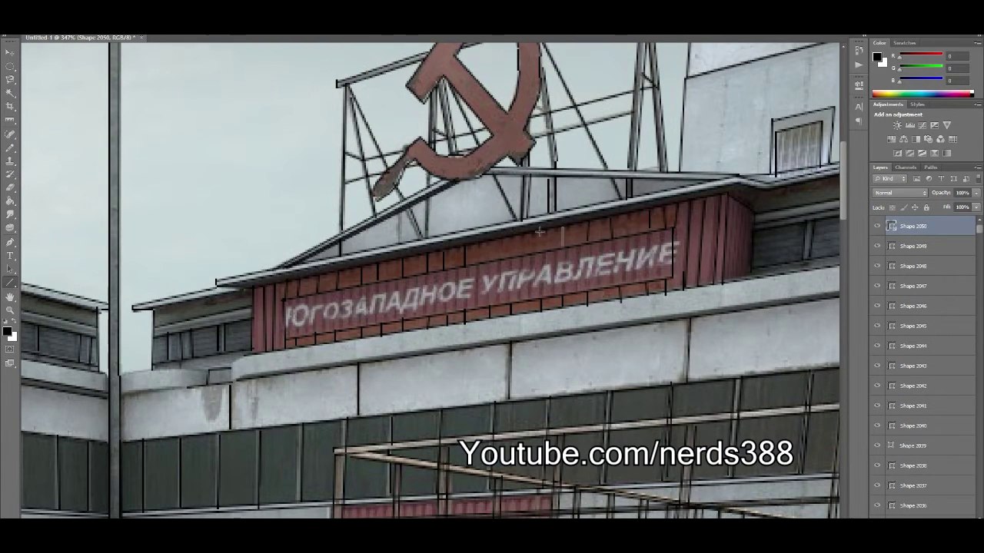
drag(538, 230, 538, 250)
scroll(516, 249, up, 2)
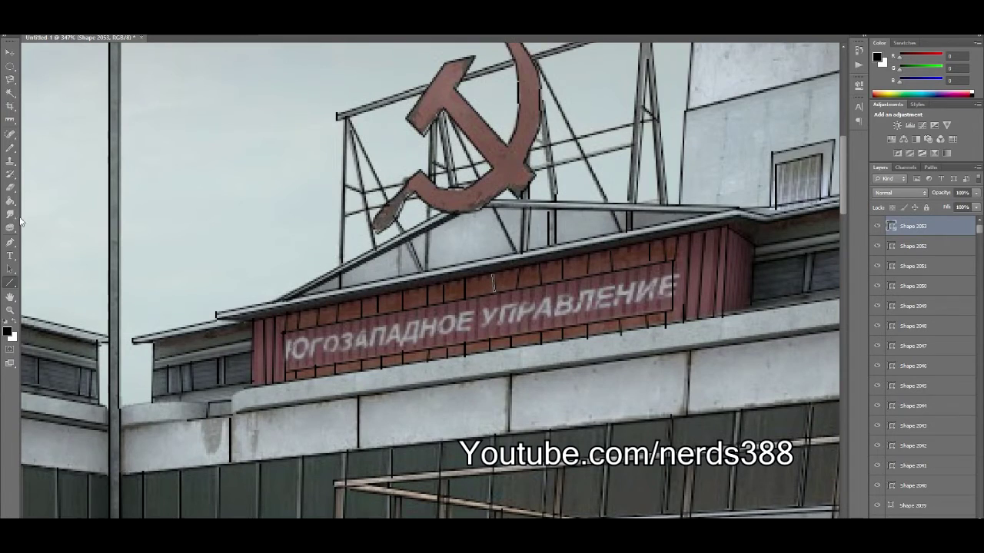
scroll(52, 274, down, 5)
scroll(307, 307, down, 1)
scroll(308, 307, down, 1)
- Circle six bolt heads on the wall panels with small ellipses
right_click(11, 282)
click(54, 299)
drag(357, 384, 367, 394)
drag(381, 216, 389, 224)
drag(656, 188, 664, 196)
drag(551, 199, 559, 207)
drag(536, 261, 544, 269)
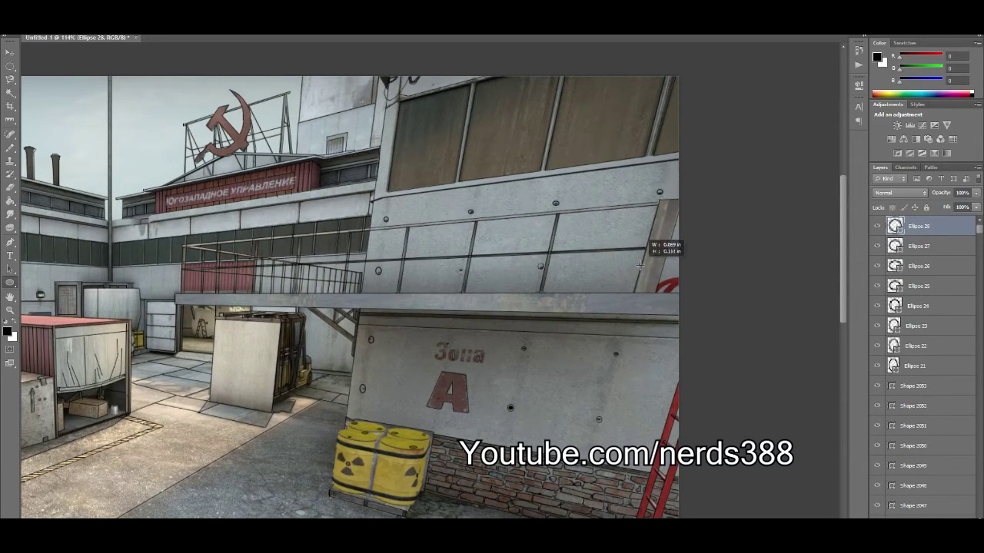
drag(455, 267, 462, 275)
scroll(262, 315, down, 1)
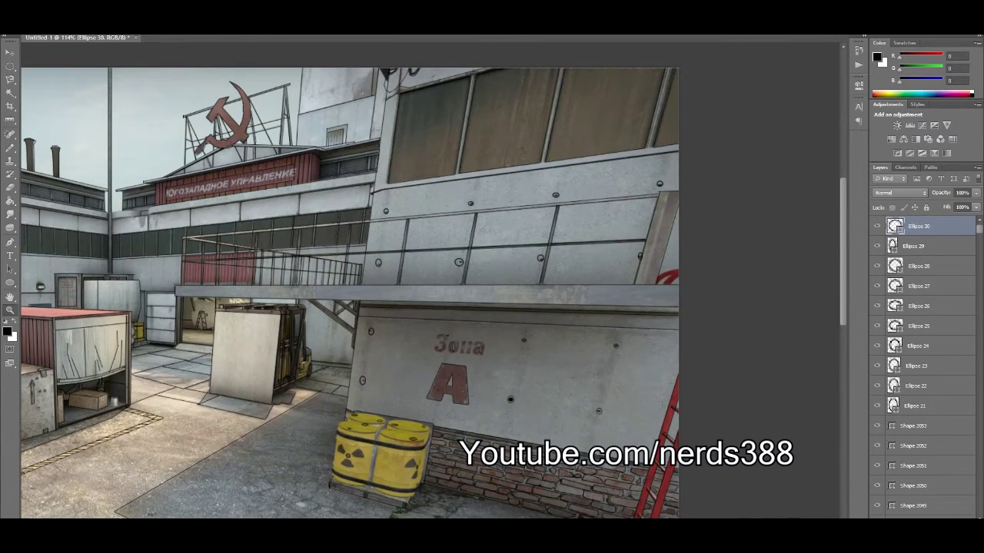
scroll(357, 329, up, 5)
click(562, 201)
key(Escape)
- Trace the first edges of the Зона lettering with lines and zoom in on it
right_click(11, 283)
click(53, 322)
drag(572, 207, 589, 175)
drag(541, 192, 588, 173)
drag(538, 194, 589, 170)
click(10, 310)
mouse_move(46, 289)
mouse_down()
mouse_move(23, 289)
mouse_move(42, 289)
mouse_up()
click(10, 282)
- Outline the letters н and а with straight black lines
mouse_move(171, 282)
mouse_down()
mouse_move(174, 327)
mouse_move(203, 330)
mouse_move(204, 283)
mouse_move(163, 326)
mouse_up()
drag(163, 326, 174, 327)
drag(173, 307, 231, 286)
mouse_move(231, 286)
mouse_down()
mouse_move(243, 289)
mouse_move(244, 329)
mouse_move(231, 304)
mouse_up()
drag(222, 316, 232, 332)
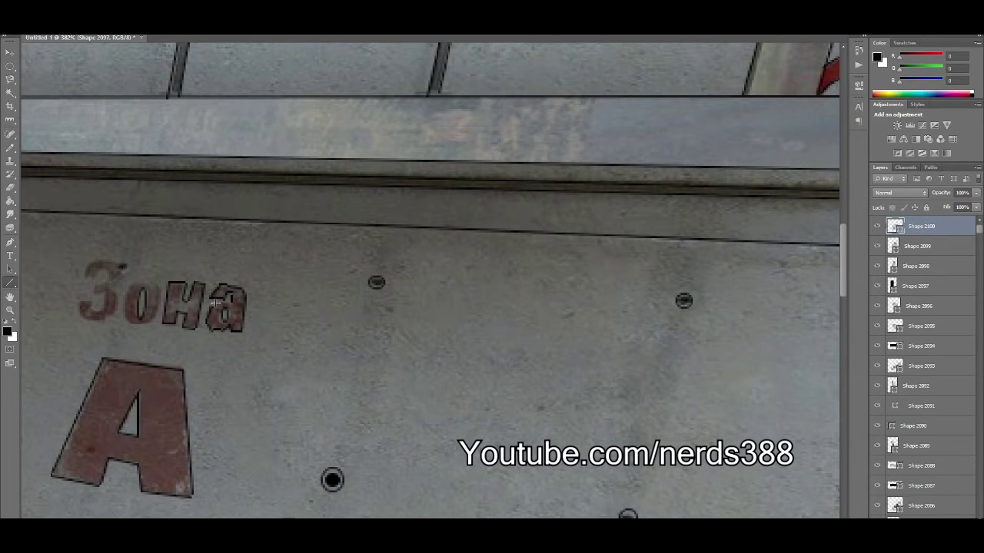
- Rotate the ellipse on the letter о to match its slant
drag(124, 338, 403, 331)
key(ctrl+t)
drag(403, 277, 405, 278)
key(Return)
- Trace the curved letter З with a chain of short lines
right_click(10, 289)
click(61, 322)
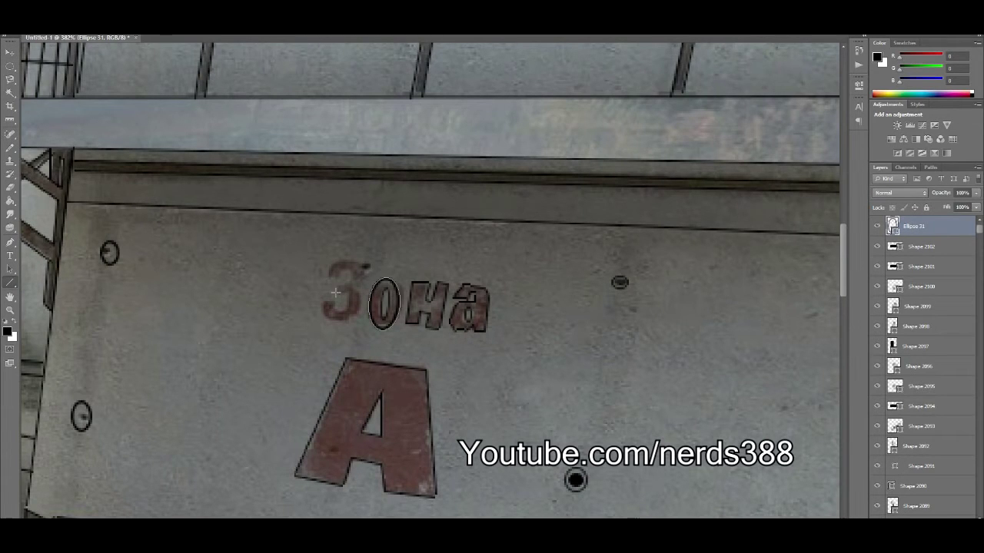
mouse_move(335, 289)
mouse_down()
mouse_move(331, 277)
mouse_move(347, 260)
mouse_up()
drag(347, 261, 356, 263)
drag(356, 263, 362, 267)
drag(362, 266, 366, 273)
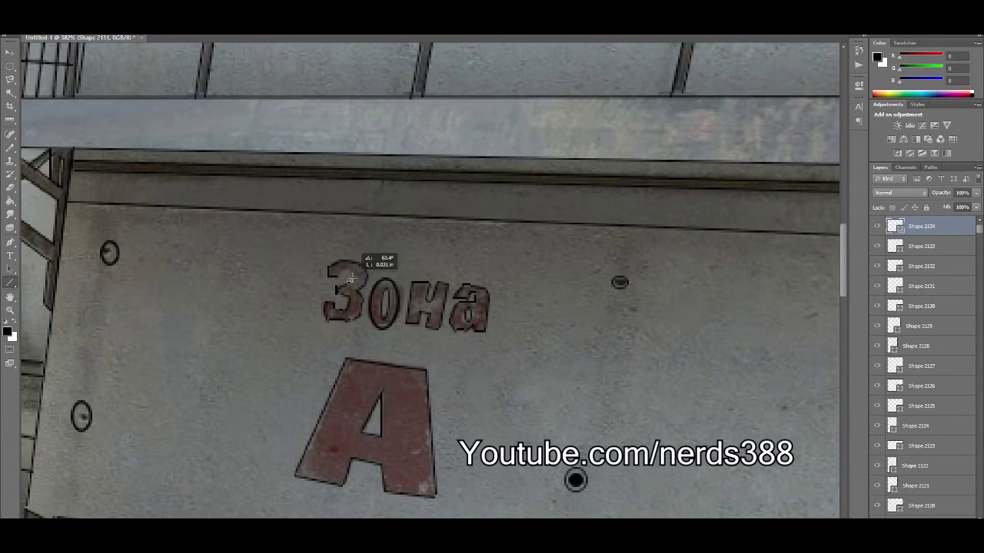
drag(339, 272, 336, 277)
scroll(285, 314, down, 2)
- Hide the photo and trace the upper and lower straps across the barrels
scroll(160, 317, down, 5)
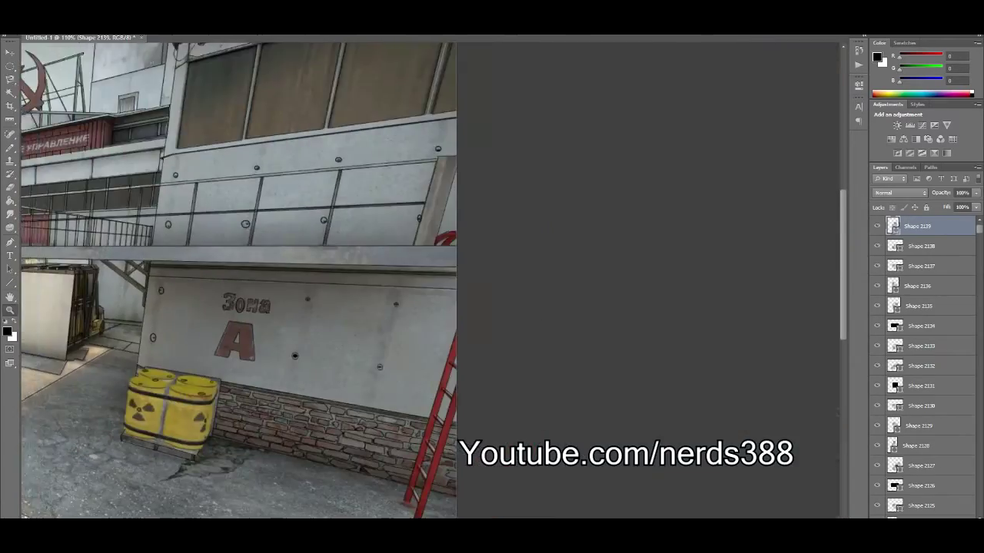
scroll(358, 481, up, 2)
scroll(358, 480, down, 2)
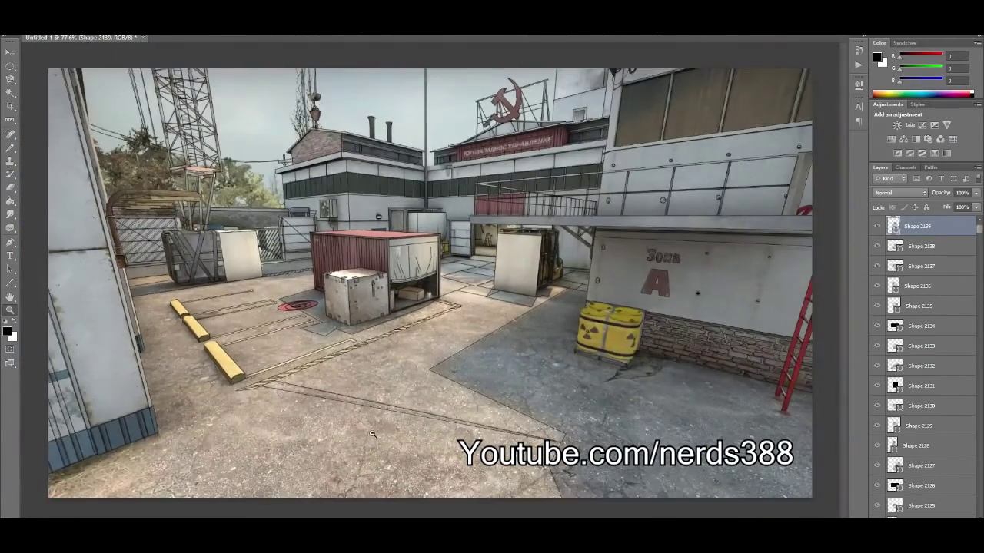
drag(979, 229, 978, 507)
click(877, 515)
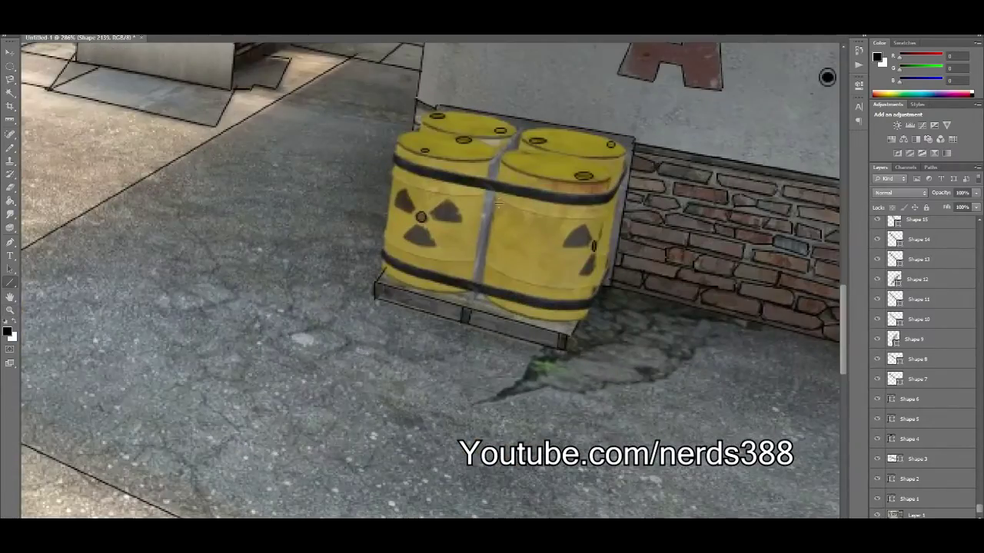
drag(382, 251, 478, 282)
mouse_move(478, 282)
mouse_down()
mouse_move(589, 300)
mouse_move(492, 296)
mouse_up()
drag(492, 296, 382, 265)
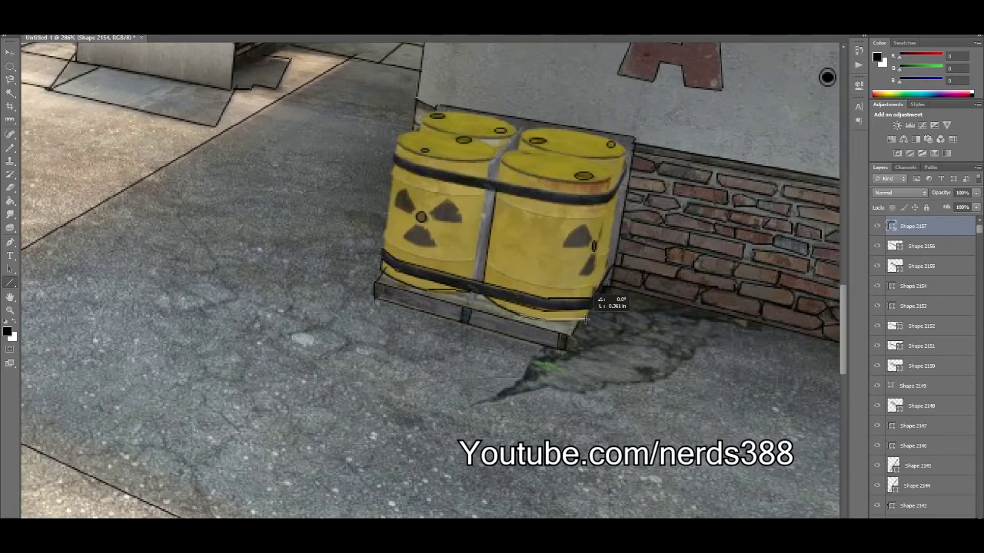
- Trace the gap between the barrels and outline both radiation symbols
mouse_move(482, 284)
mouse_down()
mouse_move(493, 170)
mouse_move(415, 142)
mouse_up()
drag(415, 142, 408, 122)
mouse_move(416, 223)
mouse_down()
mouse_move(435, 243)
mouse_move(405, 233)
mouse_up()
drag(406, 233, 419, 220)
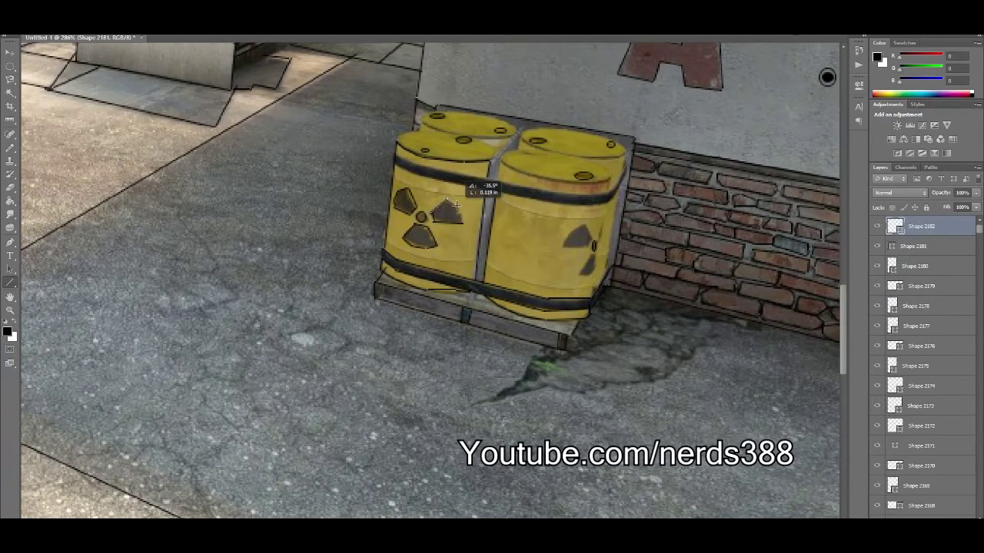
drag(577, 228, 563, 244)
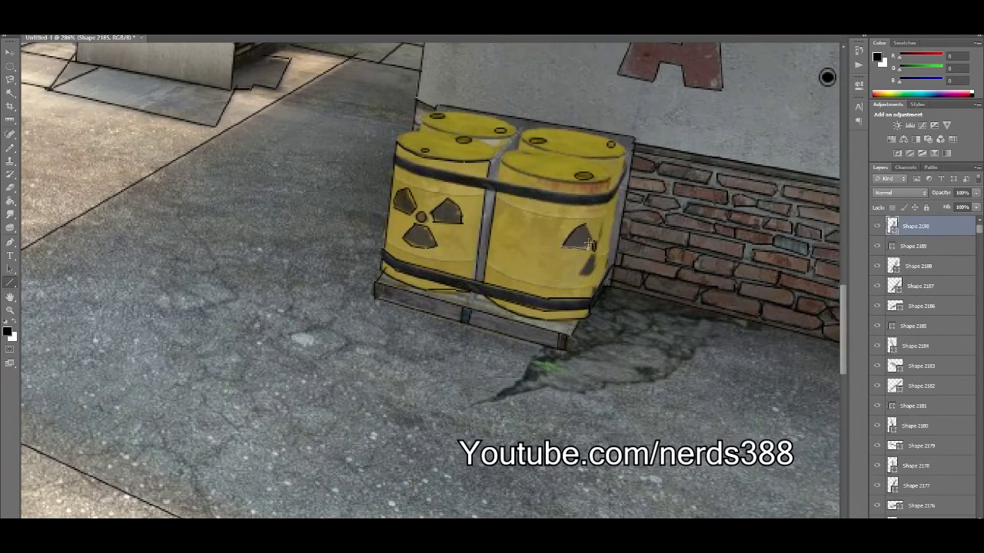
mouse_move(589, 255)
mouse_down()
mouse_move(586, 273)
mouse_move(598, 264)
mouse_up()
drag(598, 264, 595, 254)
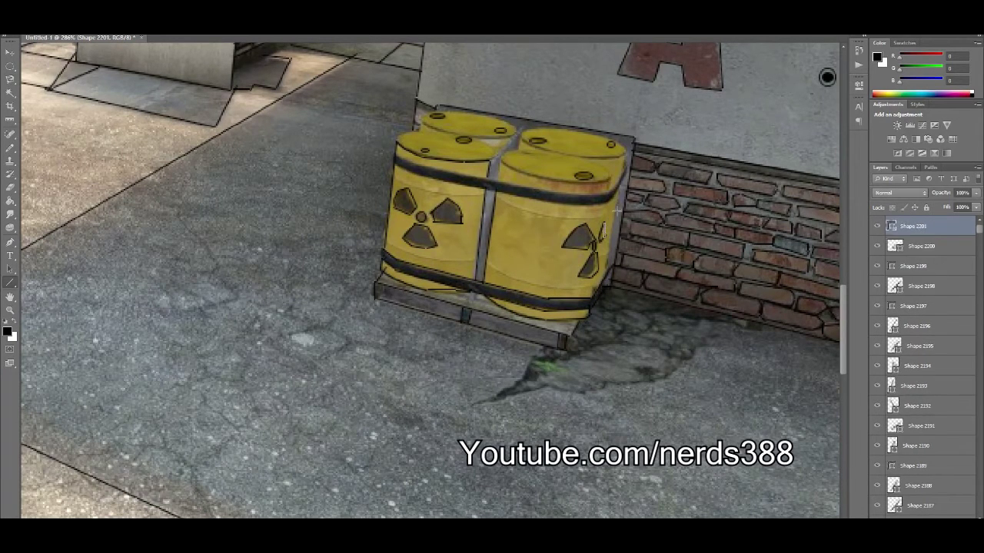
- Trace the barrel tops and outline the front-right and back-left lids
drag(526, 130, 537, 132)
drag(536, 132, 549, 129)
drag(549, 129, 624, 147)
drag(527, 153, 579, 157)
drag(579, 158, 608, 179)
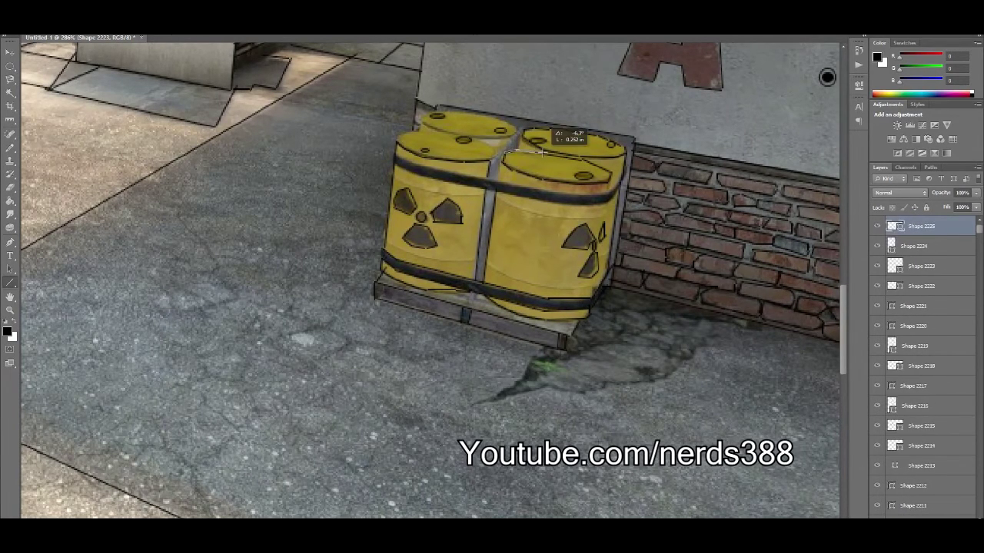
drag(476, 127, 457, 115)
drag(457, 115, 440, 124)
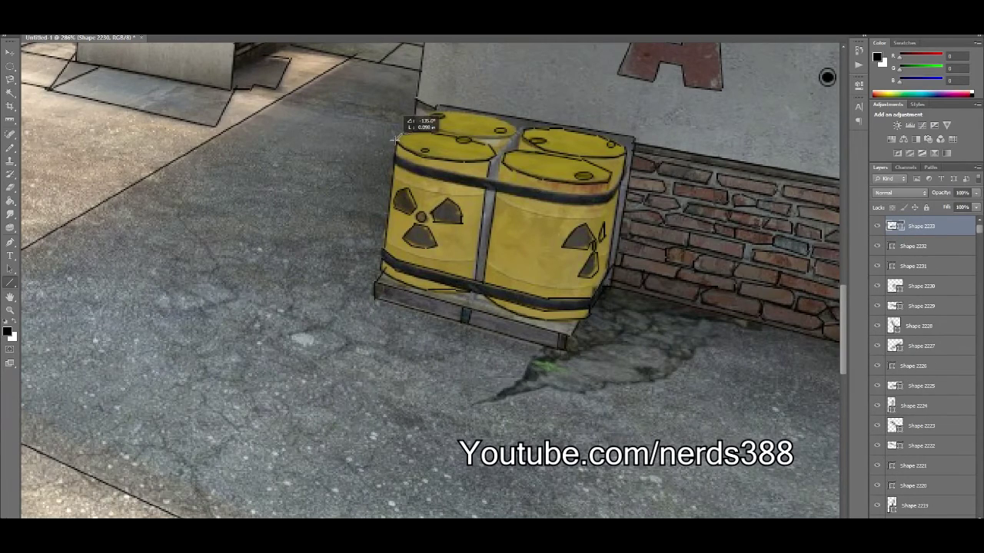
- Trace the barrel side edges and the front barrel's right edge and lower band
drag(419, 259, 473, 262)
mouse_move(388, 247)
mouse_down()
mouse_move(393, 184)
mouse_move(484, 198)
mouse_up()
drag(496, 194, 615, 202)
drag(530, 215, 607, 218)
drag(577, 260, 571, 281)
mouse_move(613, 199)
mouse_down()
mouse_move(592, 292)
mouse_move(553, 291)
mouse_up()
drag(553, 291, 489, 262)
- Trace the divider between the barrels and the line across their tops
drag(498, 157, 498, 239)
mouse_move(486, 285)
mouse_down()
mouse_move(486, 157)
mouse_move(422, 131)
mouse_up()
scroll(486, 158, up, 1)
mouse_move(423, 127)
mouse_down()
mouse_move(461, 119)
mouse_move(614, 150)
mouse_up()
scroll(514, 146, up, 1)
scroll(513, 154, down, 2)
scroll(513, 153, down, 2)
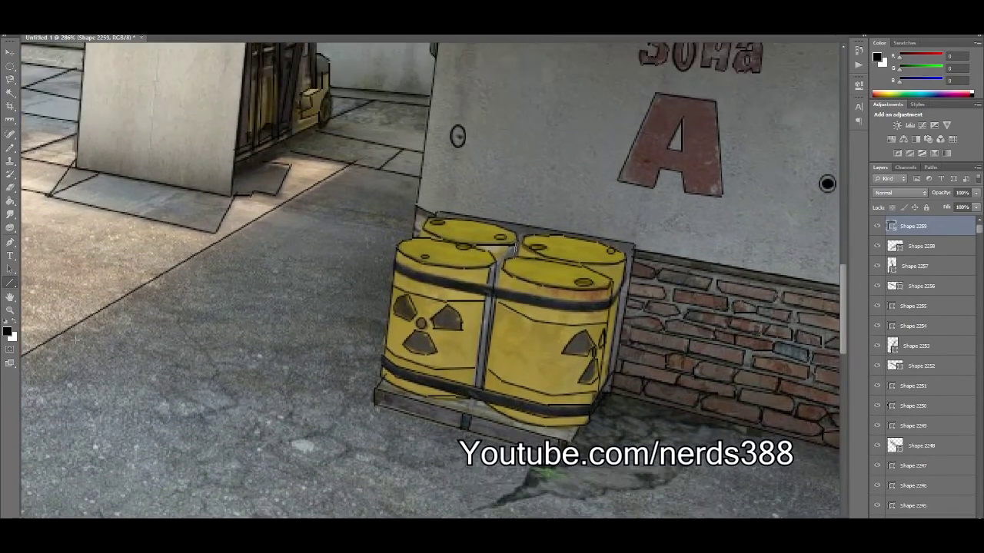
scroll(513, 154, down, 2)
drag(979, 228, 978, 514)
- Toggle Layer 1 to compare, leave it hidden, and zoom out over the full line art
click(877, 514)
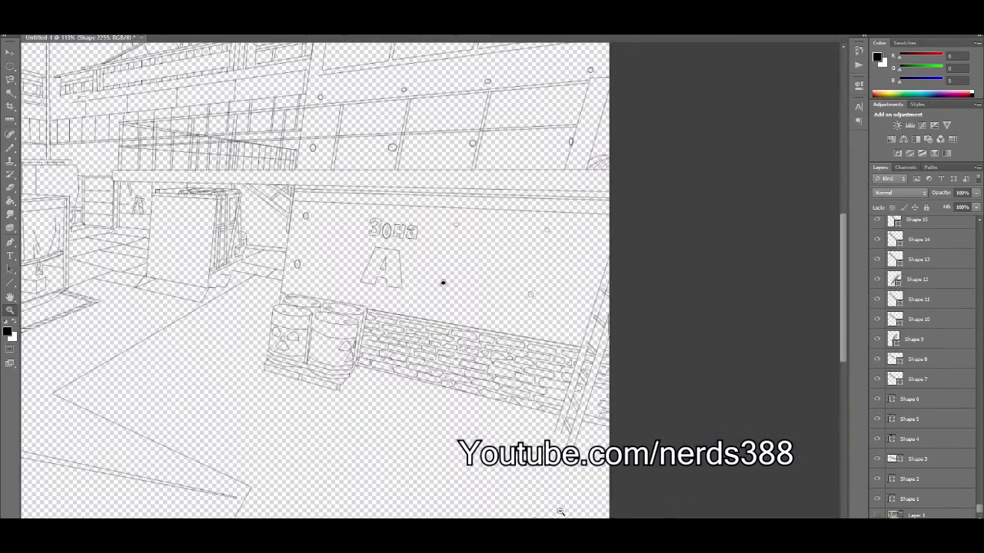
click(877, 515)
click(877, 515)
click(877, 515)
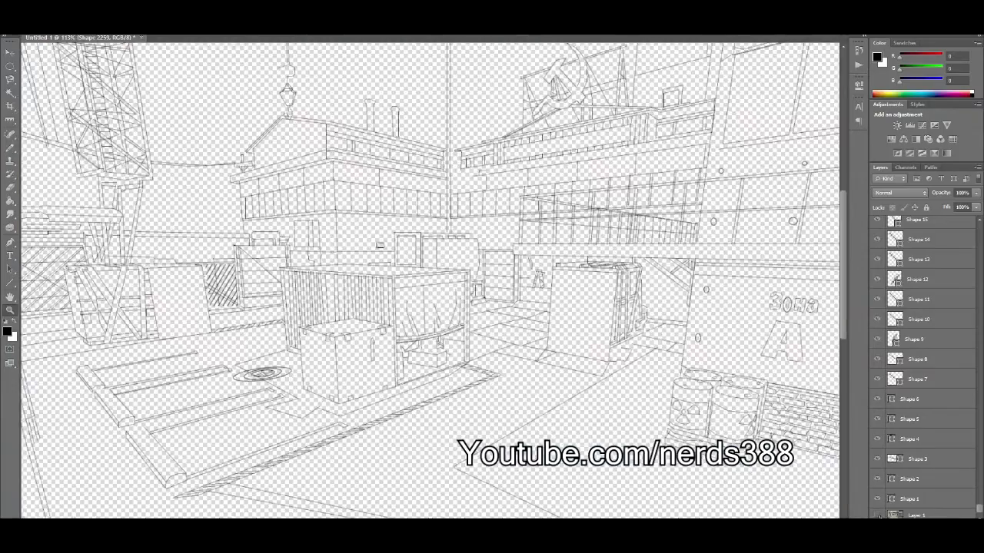
click(877, 515)
key(ctrl+minus)
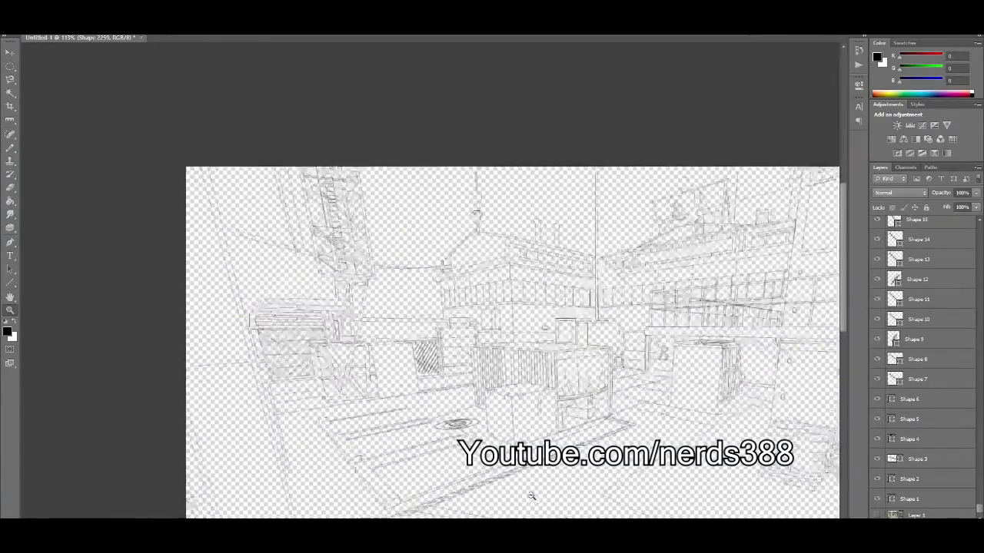
click(877, 515)
click(877, 515)
click(877, 515)
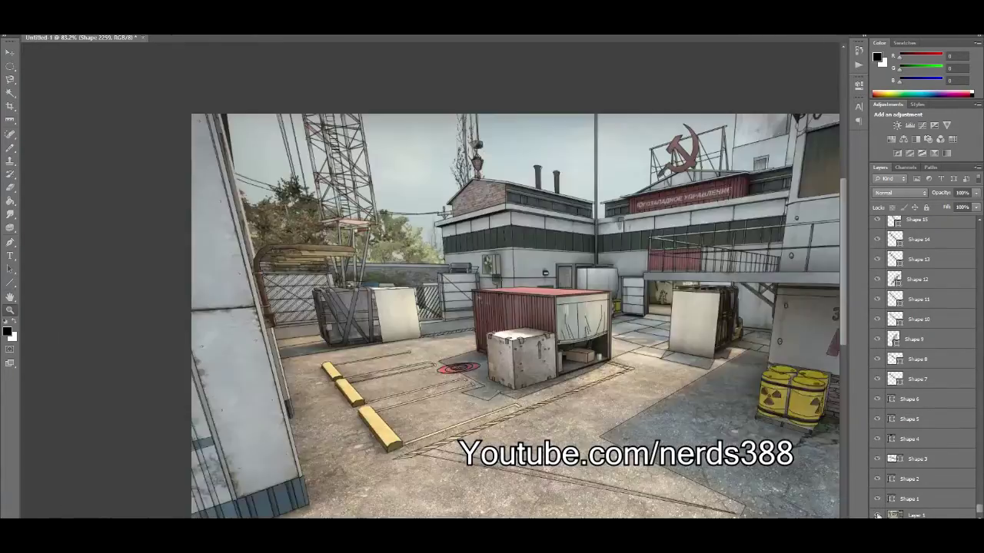
key(ctrl+minus)
key(ctrl+minus)
key(ctrl+minus)
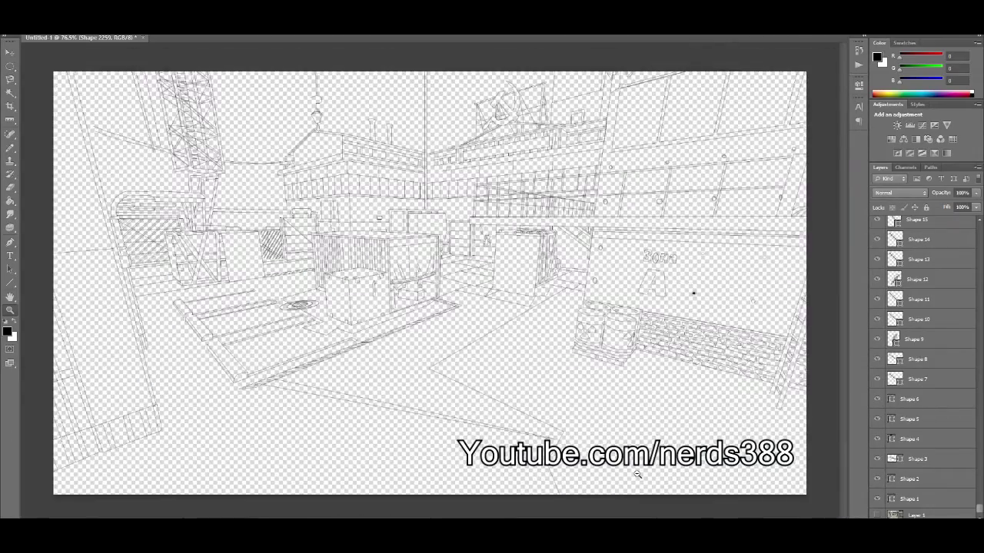
key(ctrl+plus)
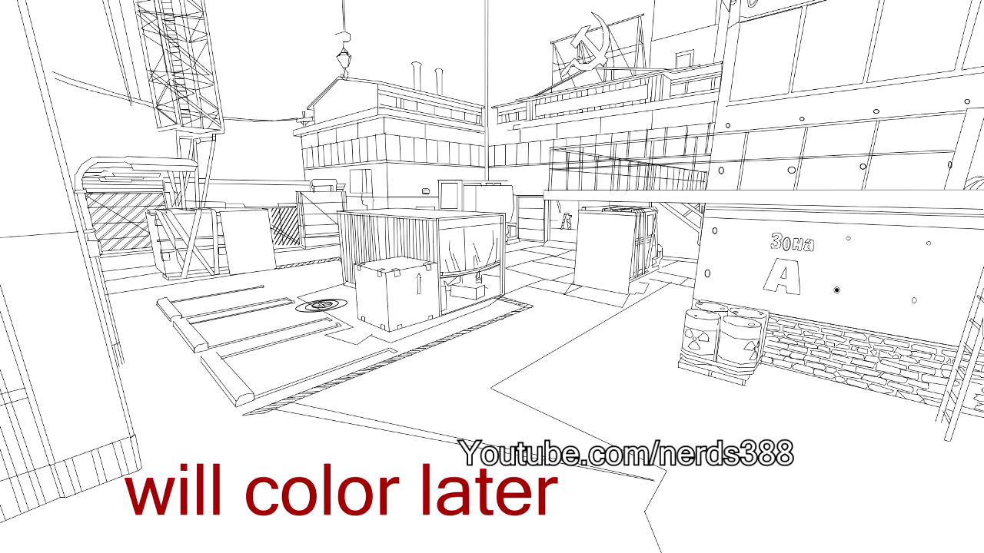